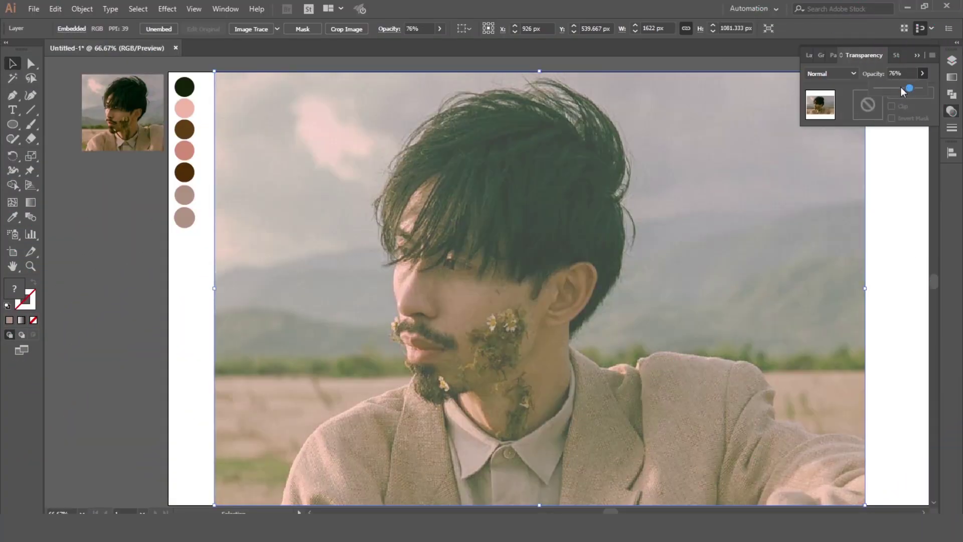
# Step: Lower the reference photo's opacity to about 73% in the Transparency panel
pyautogui.moveTo(902, 88); pyautogui.dragTo(909, 89)
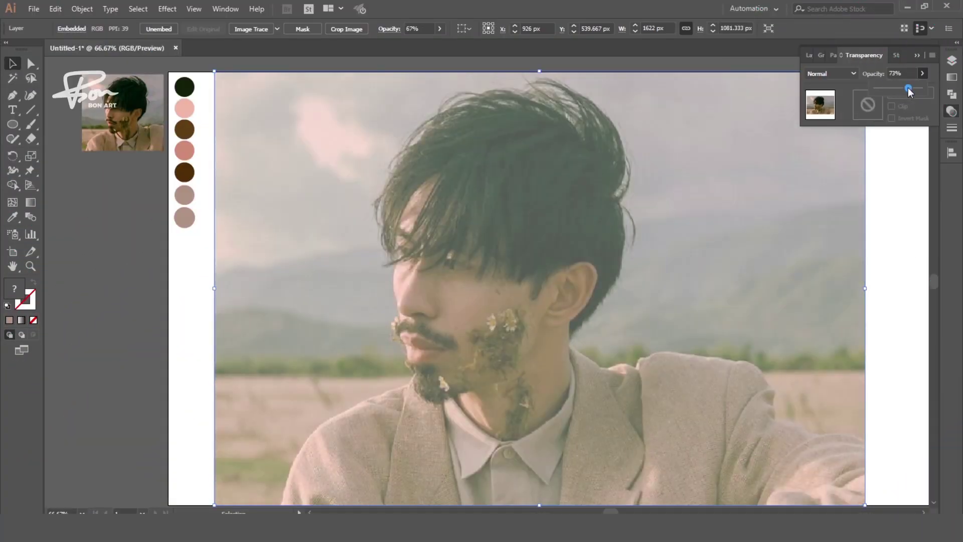
# Step: Add a new empty top layer and lock the photo layer beneath it
pyautogui.click(953, 62)
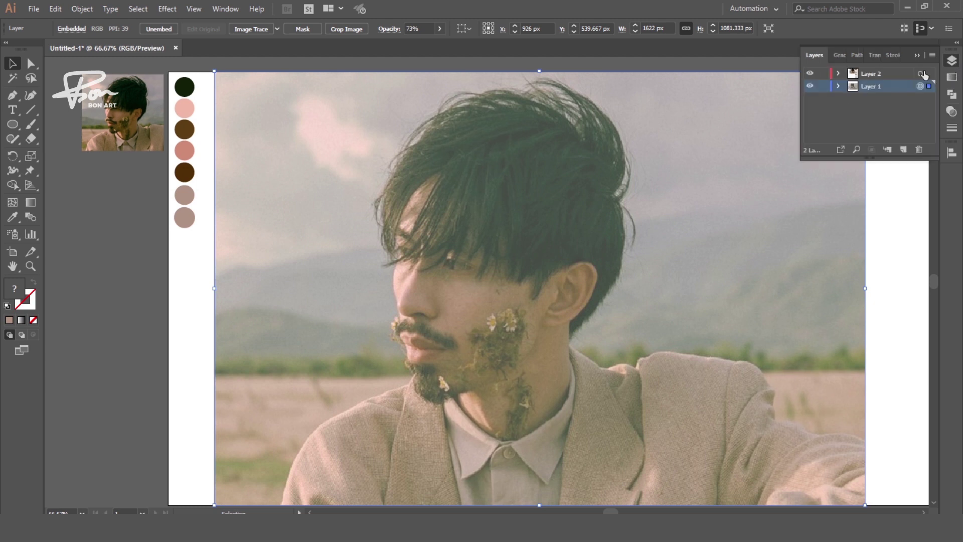
pyautogui.click(903, 151)
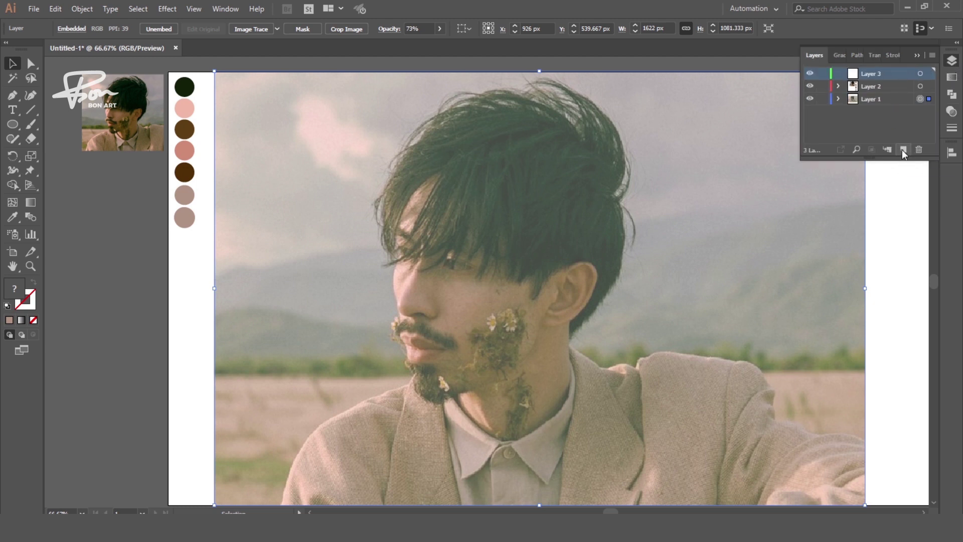
pyautogui.click(823, 98)
# Step: Create a calligraphic brush whose size follows pen pressure with 9 pt variation
pyautogui.press('b')
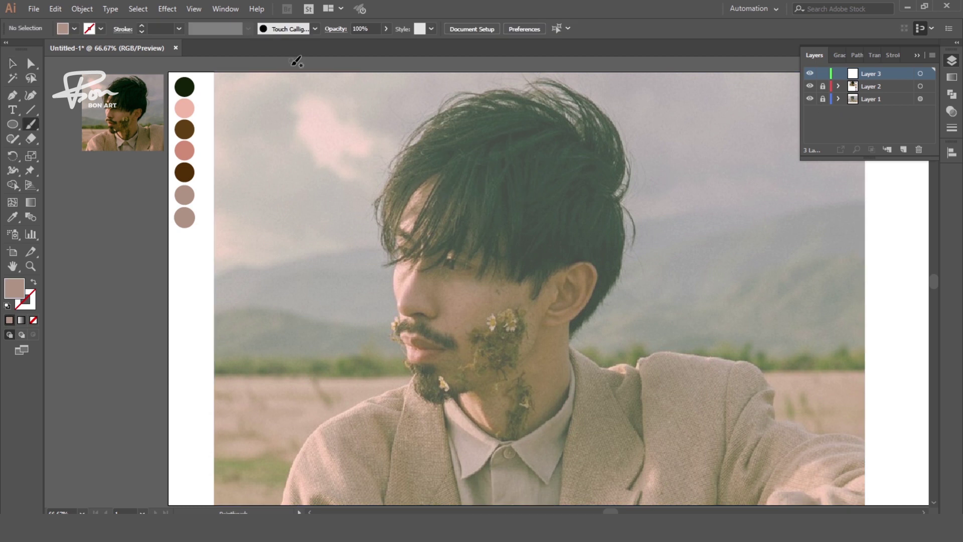
pyautogui.click(315, 29)
pyautogui.click(267, 59)
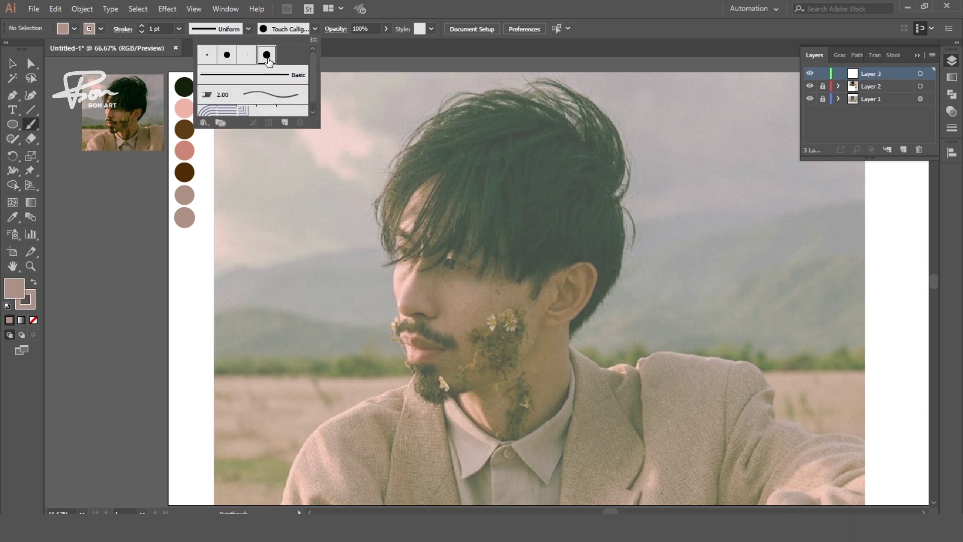
pyautogui.click(284, 124)
pyautogui.click(454, 347)
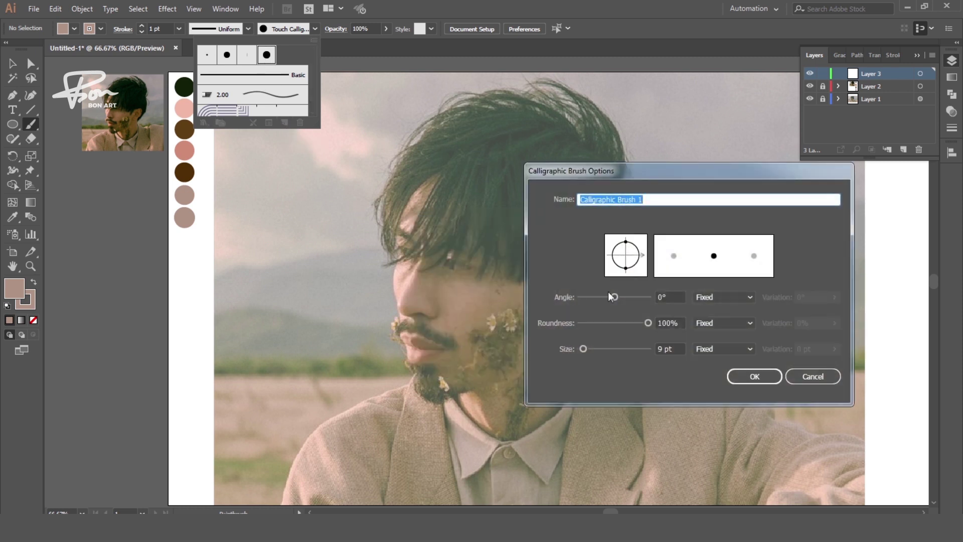
pyautogui.click(737, 350)
pyautogui.click(728, 387)
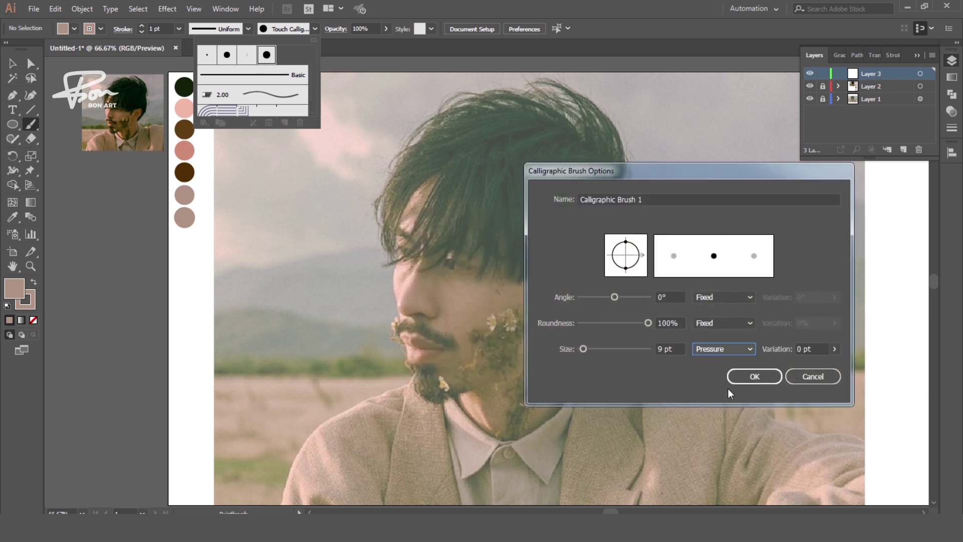
pyautogui.click(835, 349)
pyautogui.moveTo(792, 363); pyautogui.dragTo(832, 364)
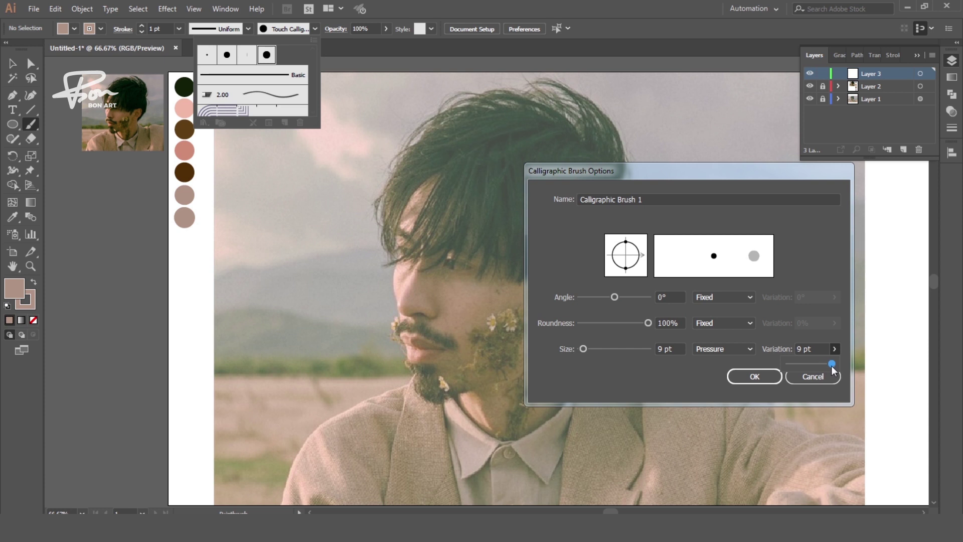
pyautogui.click(760, 378)
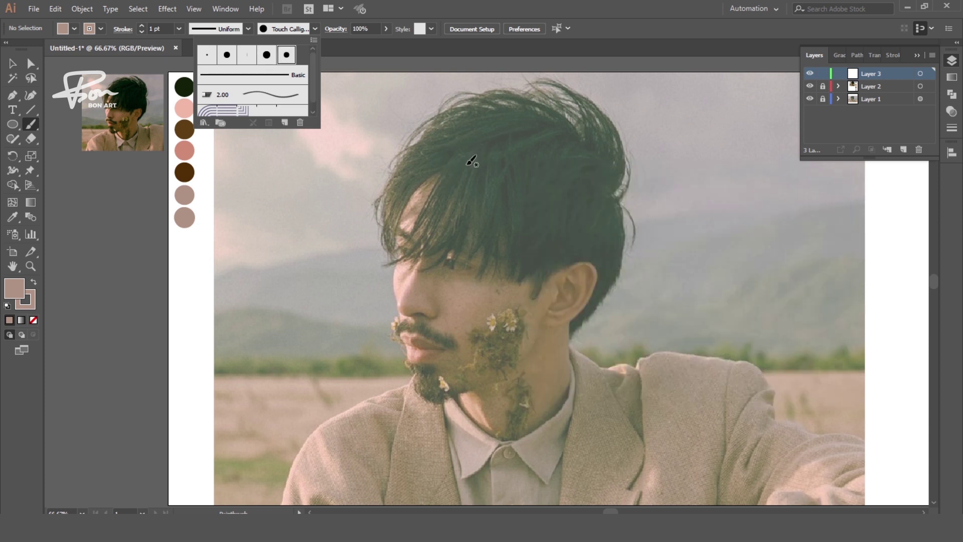
pyautogui.click(563, 82)
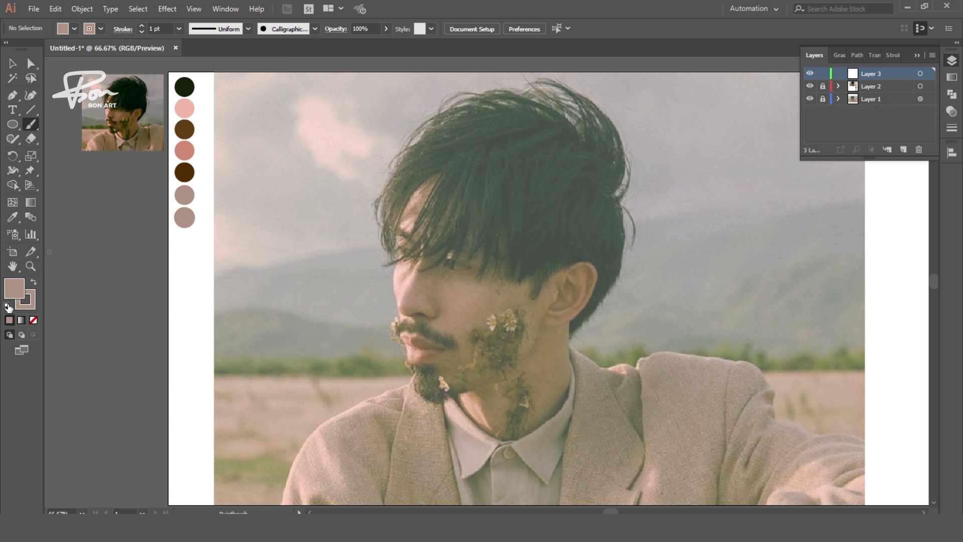
pyautogui.click(8, 308)
# Step: Paint black 0.75 pt strokes along the back of the head, neck and right hair outline
pyautogui.click(33, 320)
pyautogui.hotkey('shift', 'x')
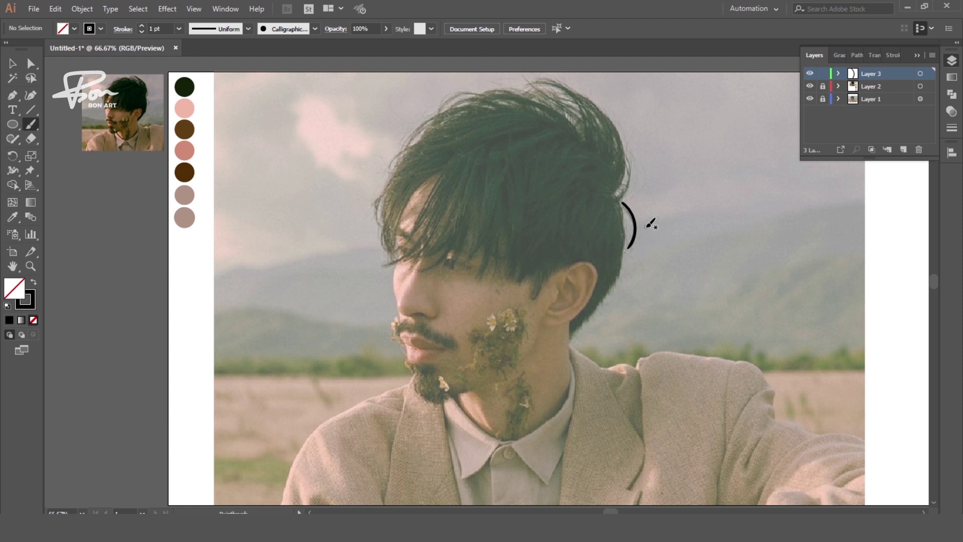
pyautogui.hotkey('ctrl', '+')
pyautogui.moveTo(438, 233); pyautogui.dragTo(364, 444)
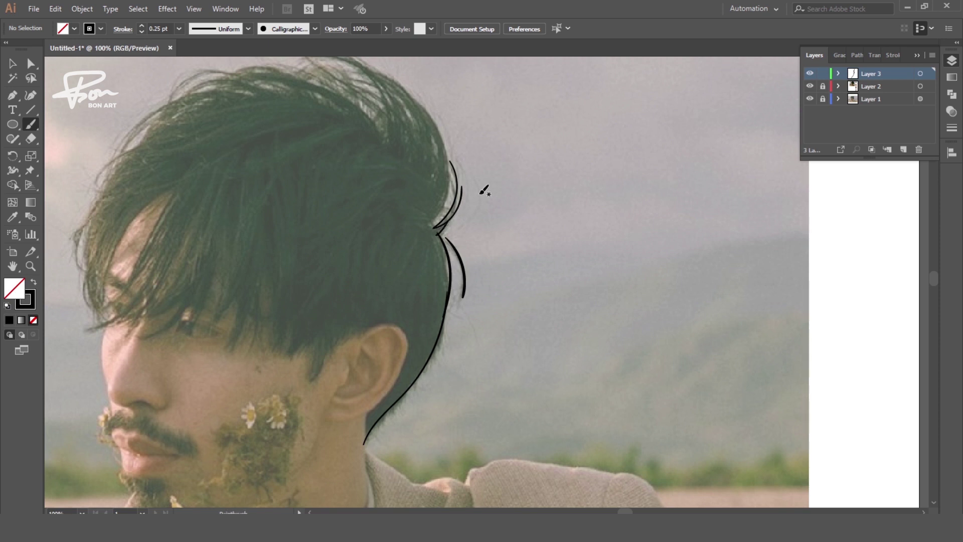
pyautogui.moveTo(484, 189); pyautogui.dragTo(549, 232)
pyautogui.click(179, 29)
pyautogui.click(193, 67)
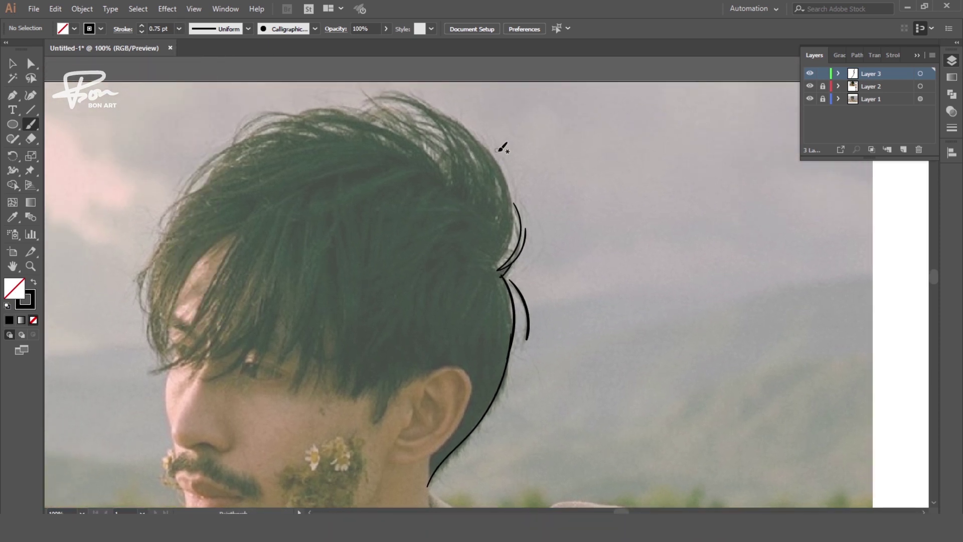
pyautogui.moveTo(439, 114)
pyautogui.mouseDown()
pyautogui.moveTo(504, 201)
pyautogui.moveTo(488, 271)
pyautogui.moveTo(518, 211)
pyautogui.moveTo(550, 249)
pyautogui.mouseUp()
# Step: Add strands along the top and right outline of the hair
pyautogui.moveTo(396, 127)
pyautogui.mouseDown()
pyautogui.moveTo(479, 146)
pyautogui.moveTo(502, 231)
pyautogui.mouseUp()
pyautogui.moveTo(514, 253)
pyautogui.mouseDown()
pyautogui.moveTo(484, 145)
pyautogui.moveTo(525, 271)
pyautogui.mouseUp()
pyautogui.moveTo(524, 201); pyautogui.dragTo(539, 239)
pyautogui.moveTo(425, 119); pyautogui.dragTo(486, 239)
pyautogui.moveTo(444, 146)
pyautogui.mouseDown()
pyautogui.moveTo(499, 251)
pyautogui.moveTo(484, 241)
pyautogui.mouseUp()
pyautogui.moveTo(497, 178); pyautogui.dragTo(514, 258)
pyautogui.moveTo(510, 195); pyautogui.dragTo(527, 256)
pyautogui.moveTo(394, 119); pyautogui.dragTo(475, 176)
pyautogui.moveTo(436, 145)
pyautogui.mouseDown()
pyautogui.moveTo(477, 241)
pyautogui.moveTo(324, 143)
pyautogui.mouseUp()
# Step: Add long strands down the top-left and upper-left hair outline
pyautogui.moveTo(467, 211); pyautogui.dragTo(333, 146)
pyautogui.moveTo(427, 189); pyautogui.dragTo(261, 171)
pyautogui.moveTo(384, 156); pyautogui.dragTo(206, 229)
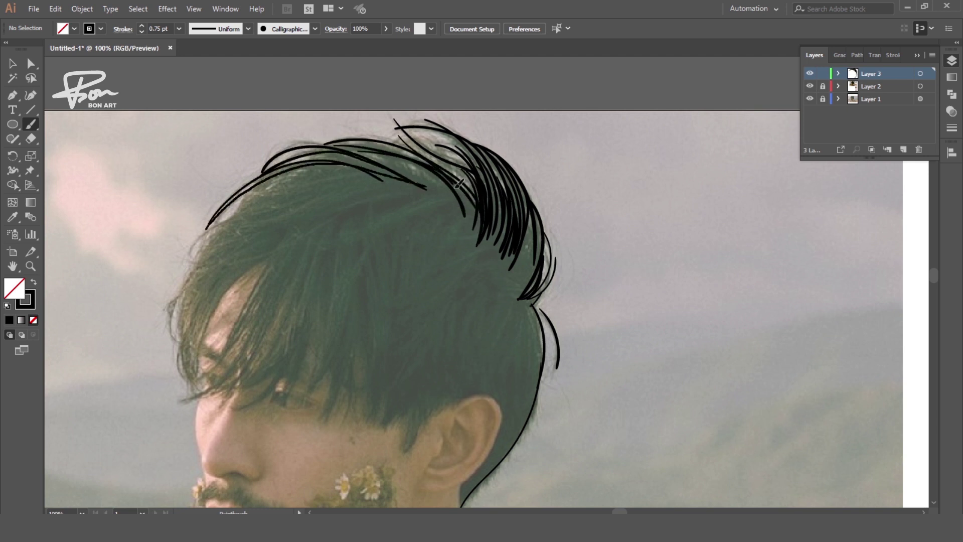
pyautogui.moveTo(377, 174)
pyautogui.mouseDown()
pyautogui.moveTo(186, 260)
pyautogui.moveTo(228, 213)
pyautogui.mouseUp()
pyautogui.moveTo(351, 166)
pyautogui.mouseDown()
pyautogui.moveTo(256, 196)
pyautogui.moveTo(173, 342)
pyautogui.mouseUp()
pyautogui.moveTo(346, 194)
pyautogui.mouseDown()
pyautogui.moveTo(191, 276)
pyautogui.moveTo(235, 216)
pyautogui.mouseUp()
pyautogui.moveTo(379, 171); pyautogui.dragTo(191, 274)
# Step: Fill in strands running down the left side of the fringe
pyautogui.scroll(-1, 190, 301)
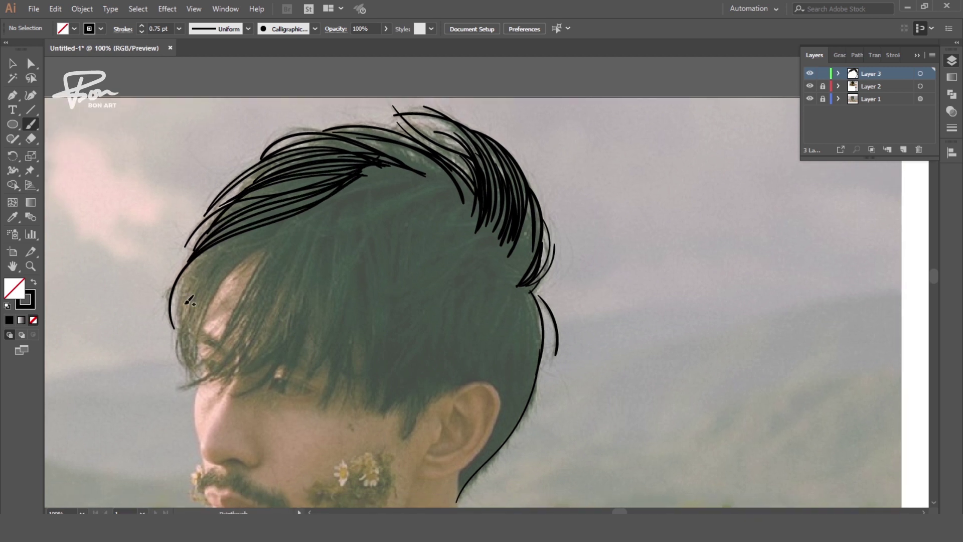
pyautogui.moveTo(229, 245); pyautogui.dragTo(185, 360)
pyautogui.moveTo(329, 211); pyautogui.dragTo(178, 309)
pyautogui.moveTo(273, 242)
pyautogui.mouseDown()
pyautogui.moveTo(182, 365)
pyautogui.moveTo(203, 374)
pyautogui.mouseUp()
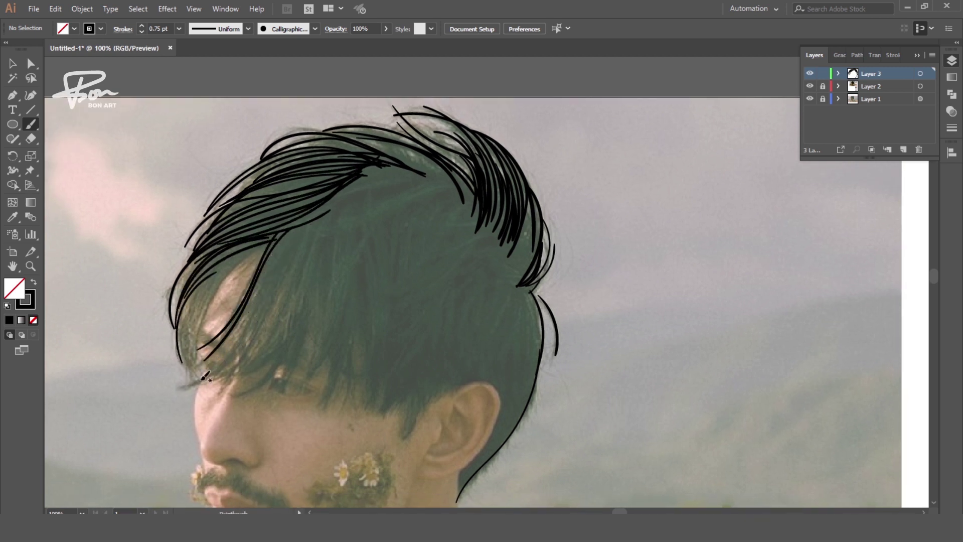
pyautogui.moveTo(298, 226); pyautogui.dragTo(177, 388)
pyautogui.moveTo(289, 234)
pyautogui.mouseDown()
pyautogui.moveTo(231, 362)
pyautogui.moveTo(268, 317)
pyautogui.mouseUp()
pyautogui.moveTo(255, 255)
pyautogui.mouseDown()
pyautogui.moveTo(193, 374)
pyautogui.moveTo(191, 351)
pyautogui.mouseUp()
pyautogui.moveTo(210, 271); pyautogui.dragTo(196, 369)
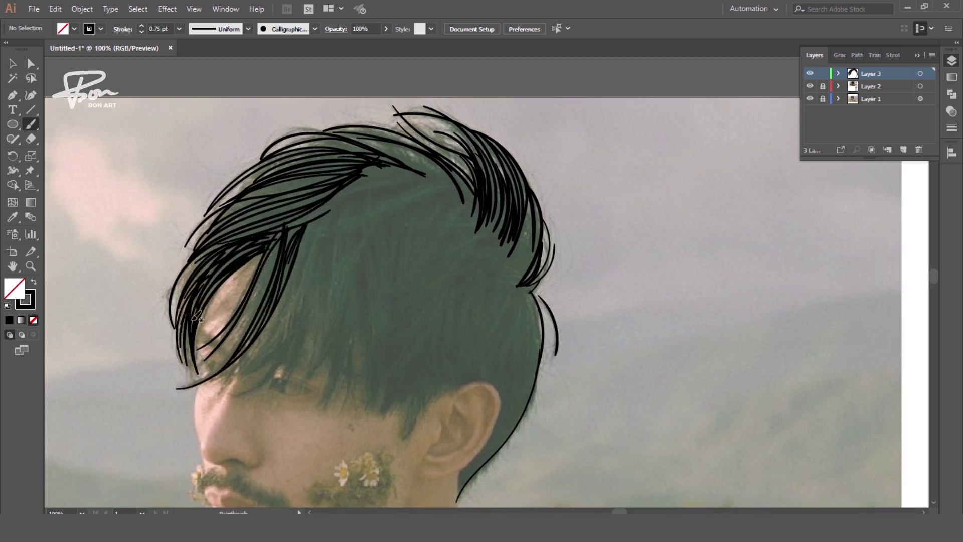
pyautogui.scroll(-2, 195, 318)
pyautogui.moveTo(299, 190); pyautogui.dragTo(219, 329)
pyautogui.moveTo(281, 230); pyautogui.dragTo(221, 354)
pyautogui.moveTo(298, 261); pyautogui.dragTo(216, 359)
# Step: Add strands down the middle and right of the fringe toward the ear, thickening the back outline
pyautogui.scroll(-3, 247, 288)
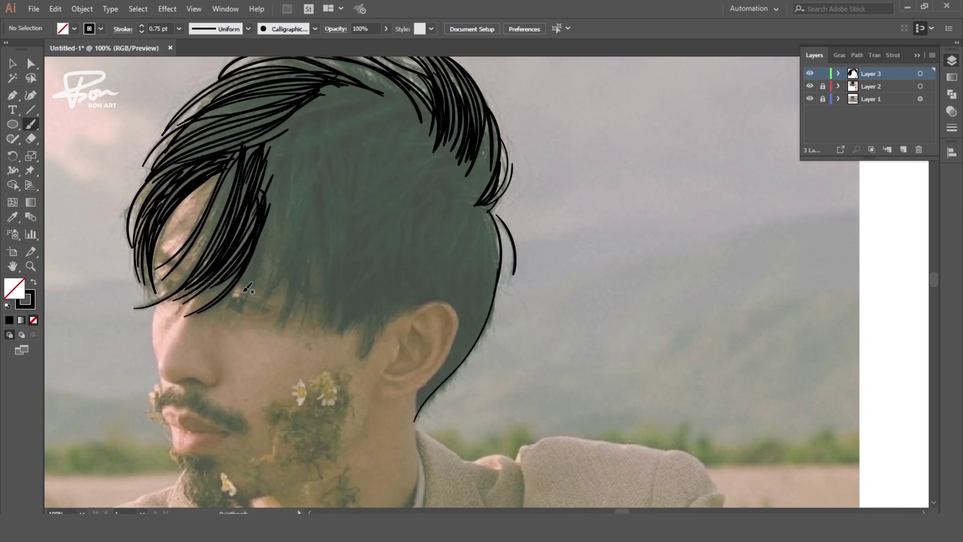
pyautogui.moveTo(292, 181); pyautogui.dragTo(244, 301)
pyautogui.moveTo(301, 163); pyautogui.dragTo(271, 296)
pyautogui.moveTo(296, 180)
pyautogui.mouseDown()
pyautogui.moveTo(262, 296)
pyautogui.moveTo(291, 329)
pyautogui.mouseUp()
pyautogui.moveTo(326, 204); pyautogui.dragTo(307, 327)
pyautogui.moveTo(347, 220); pyautogui.dragTo(333, 332)
pyautogui.moveTo(384, 234)
pyautogui.mouseDown()
pyautogui.moveTo(367, 354)
pyautogui.moveTo(376, 337)
pyautogui.mouseUp()
pyautogui.moveTo(414, 230); pyautogui.dragTo(381, 329)
pyautogui.moveTo(422, 241)
pyautogui.mouseDown()
pyautogui.moveTo(396, 321)
pyautogui.moveTo(477, 300)
pyautogui.mouseUp()
pyautogui.hscroll(-1, 474, 226)
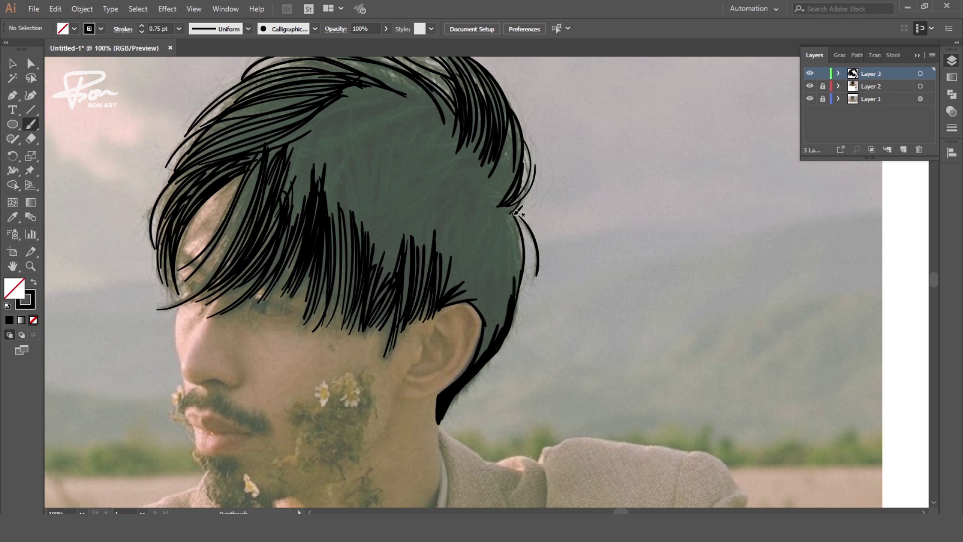
pyautogui.moveTo(491, 355); pyautogui.dragTo(517, 208)
pyautogui.moveTo(256, 170); pyautogui.dragTo(201, 294)
# Step: Draw a large closed Pencil shape over the hair mass and make it solid black
pyautogui.press('n')
pyautogui.scroll(2, 296, 201)
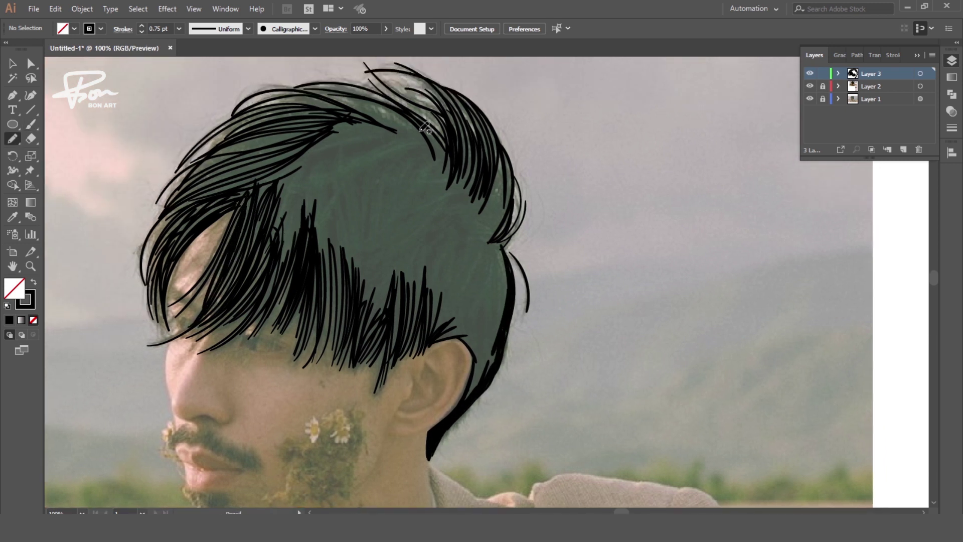
pyautogui.moveTo(321, 90); pyautogui.dragTo(409, 129)
pyautogui.moveTo(347, 108); pyautogui.dragTo(238, 133)
pyautogui.moveTo(281, 126); pyautogui.dragTo(161, 216)
pyautogui.moveTo(243, 201); pyautogui.dragTo(153, 289)
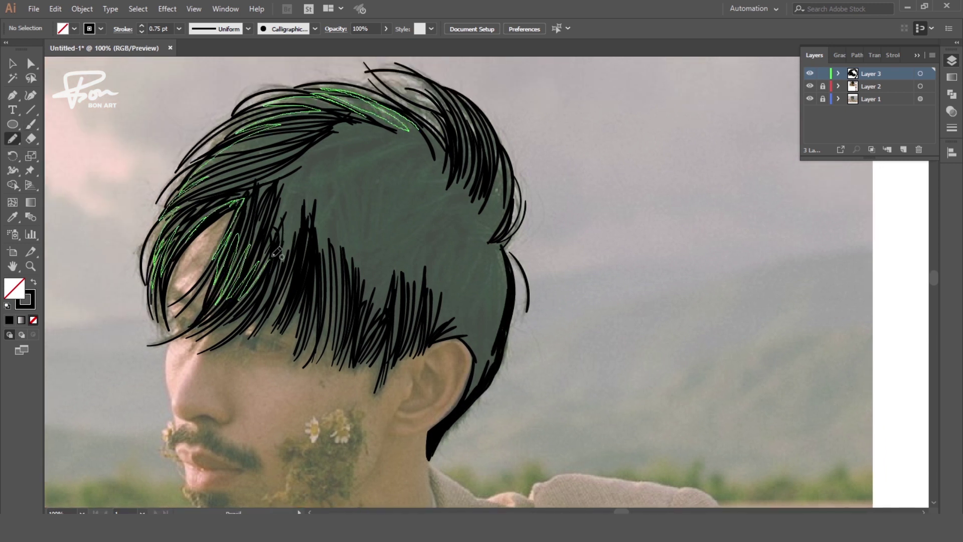
pyautogui.moveTo(240, 218); pyautogui.dragTo(422, 123)
pyautogui.hotkey('shift', 'x')
# Step: Add black-filled Pencil shapes for a hair strand and the top of the hair
pyautogui.moveTo(301, 241); pyautogui.dragTo(301, 241)
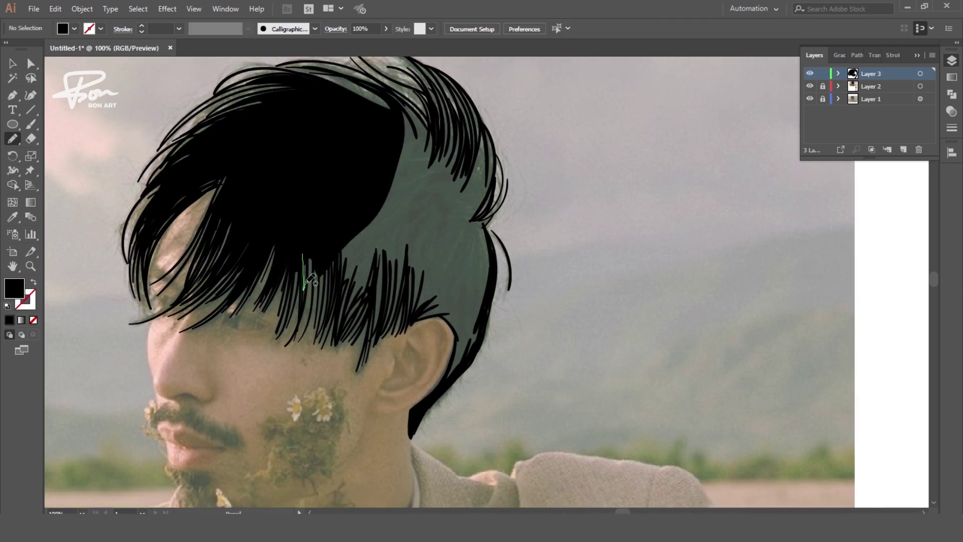
pyautogui.press('i')
pyautogui.click(350, 206)
pyautogui.press('n')
pyautogui.scroll(1, 349, 206)
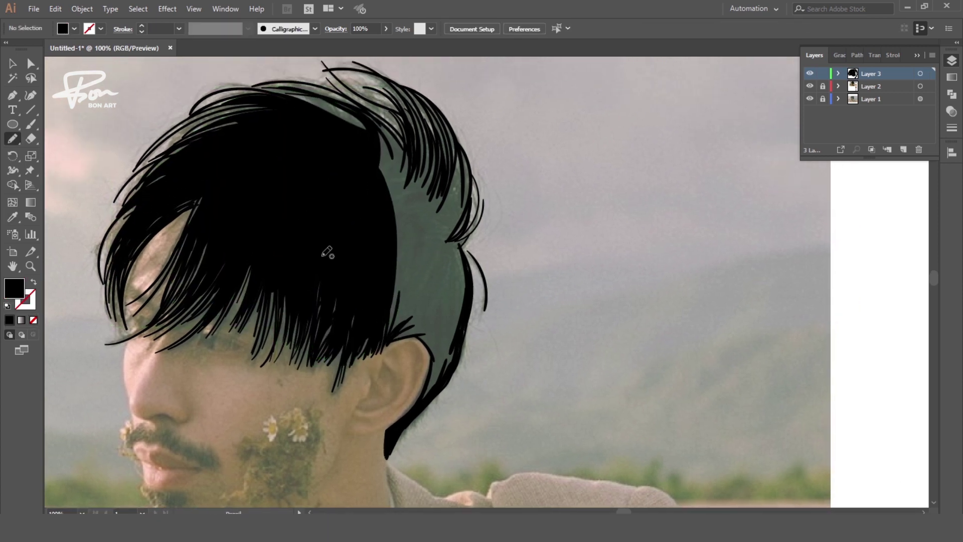
pyautogui.scroll(2, 492, 236)
pyautogui.moveTo(329, 188); pyautogui.dragTo(273, 143)
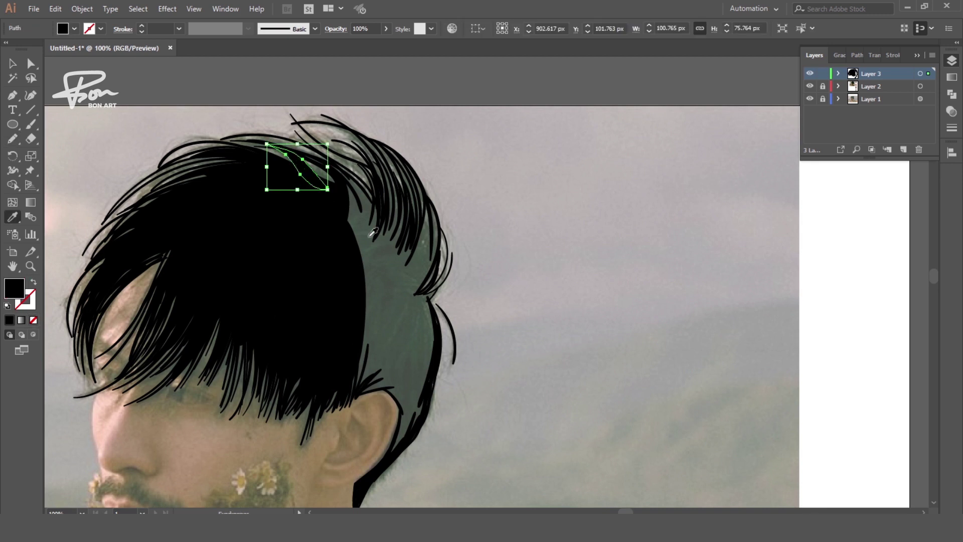
pyautogui.press('i')
pyautogui.click(301, 201)
# Step: Fill the right side of the hair and the area around the ear with black shapes
pyautogui.press('n')
pyautogui.moveTo(329, 162)
pyautogui.mouseDown()
pyautogui.moveTo(435, 198)
pyautogui.moveTo(381, 341)
pyautogui.moveTo(437, 388)
pyautogui.moveTo(427, 281)
pyautogui.mouseUp()
pyautogui.press('i')
pyautogui.click(301, 226)
pyautogui.press('n')
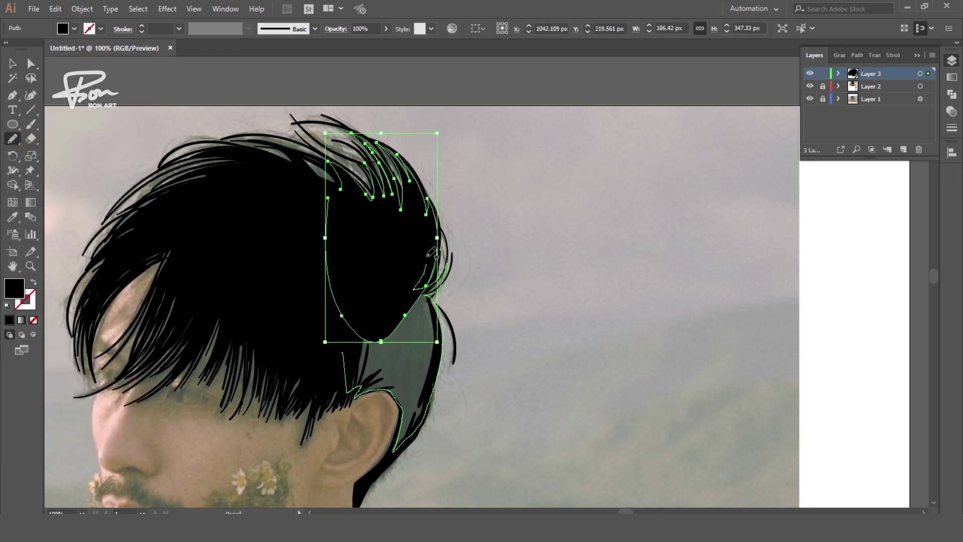
pyautogui.press('i')
pyautogui.click(424, 281)
# Step: Add brush strands at the hair's right edge, fringe and behind the ear
pyautogui.hotkey('ctrl', 'shift', 'a')
pyautogui.press('b')
pyautogui.moveTo(454, 223)
pyautogui.mouseDown()
pyautogui.moveTo(444, 266)
pyautogui.moveTo(504, 223)
pyautogui.mouseUp()
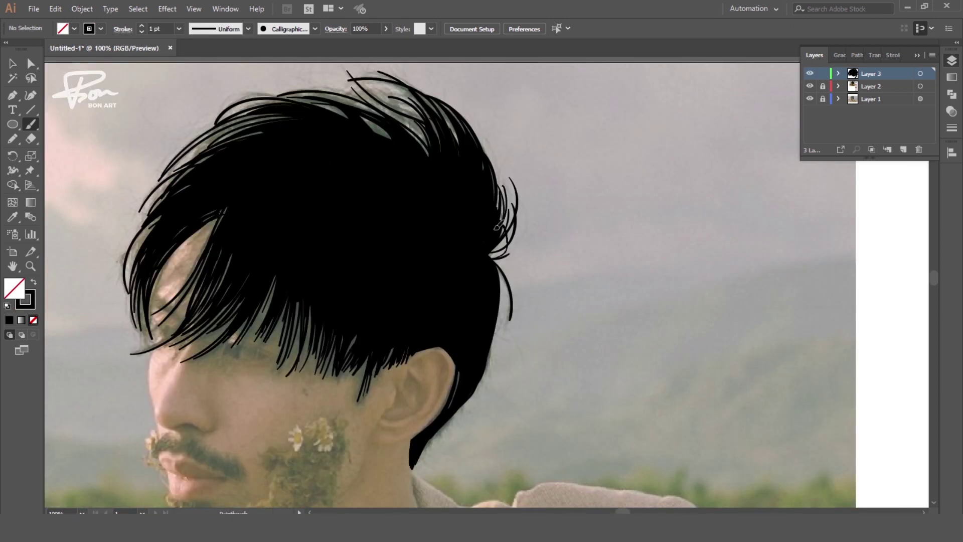
pyautogui.moveTo(505, 271)
pyautogui.mouseDown()
pyautogui.moveTo(487, 371)
pyautogui.moveTo(501, 341)
pyautogui.mouseUp()
pyautogui.moveTo(308, 379); pyautogui.dragTo(332, 340)
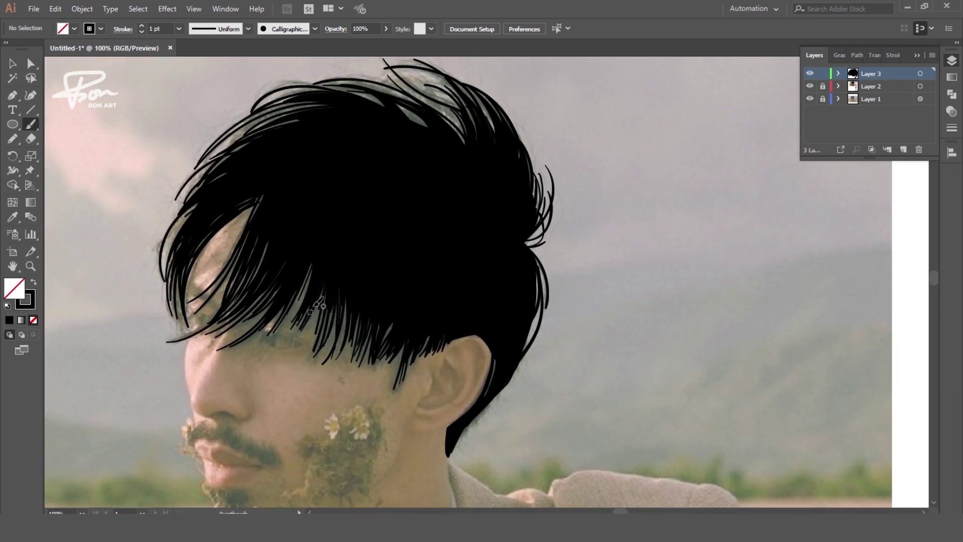
pyautogui.moveTo(327, 290); pyautogui.dragTo(294, 329)
pyautogui.moveTo(401, 281); pyautogui.dragTo(346, 222)
pyautogui.moveTo(437, 335); pyautogui.dragTo(459, 332)
pyautogui.moveTo(412, 354)
pyautogui.mouseDown()
pyautogui.moveTo(468, 307)
pyautogui.moveTo(458, 254)
pyautogui.mouseUp()
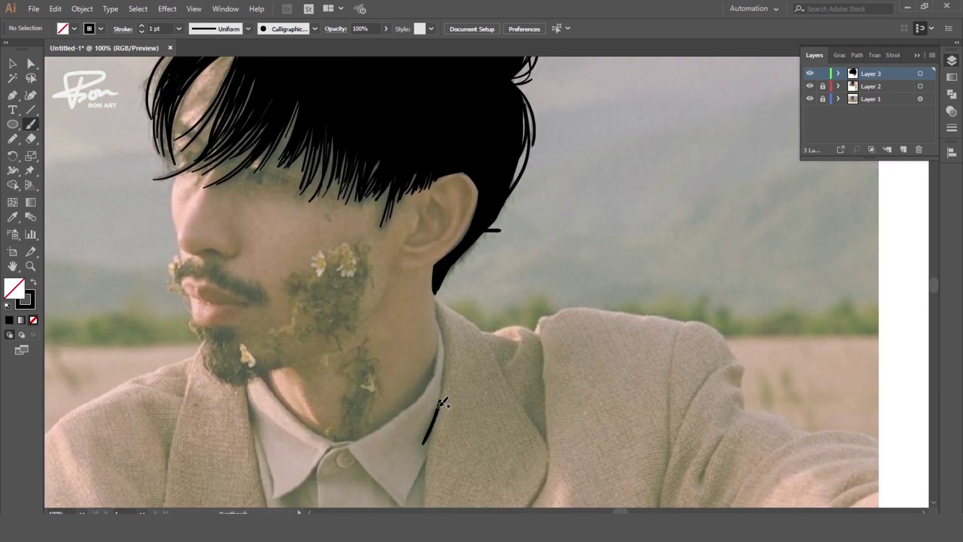
# Step: Draw 0.75 pt lines along the collar, jacket lapel and neck
pyautogui.moveTo(430, 409); pyautogui.dragTo(426, 323)
pyautogui.click(179, 29)
pyautogui.click(160, 68)
pyautogui.moveTo(416, 250)
pyautogui.mouseDown()
pyautogui.moveTo(407, 377)
pyautogui.moveTo(424, 316)
pyautogui.mouseUp()
pyautogui.moveTo(426, 307); pyautogui.dragTo(415, 359)
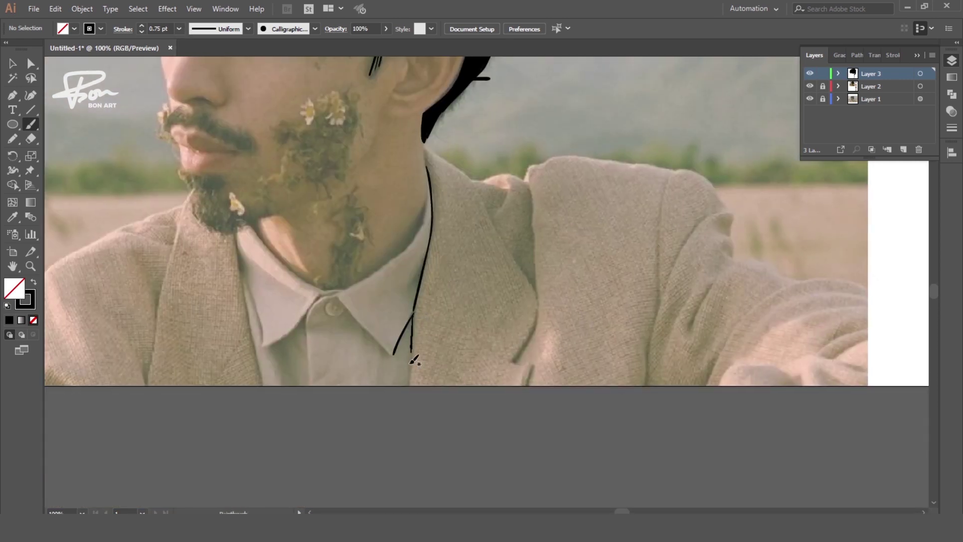
pyautogui.moveTo(410, 289); pyautogui.dragTo(386, 333)
pyautogui.moveTo(437, 291)
pyautogui.mouseDown()
pyautogui.moveTo(452, 296)
pyautogui.moveTo(489, 380)
pyautogui.mouseUp()
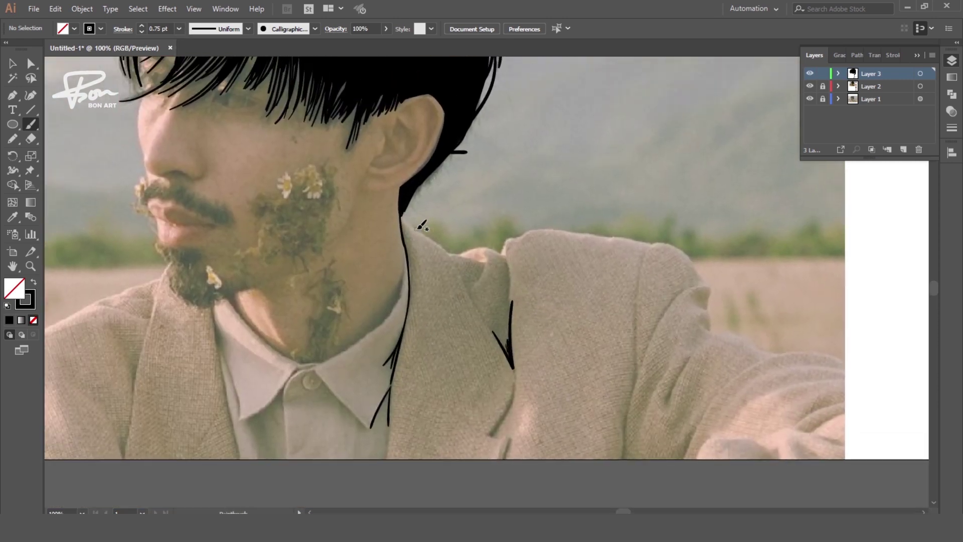
pyautogui.moveTo(401, 218); pyautogui.dragTo(512, 368)
# Step: Trace the jaw line up to the neck and extend the mustache stroke to the right
pyautogui.moveTo(236, 291); pyautogui.dragTo(328, 380)
pyautogui.moveTo(430, 297)
pyautogui.mouseDown()
pyautogui.moveTo(328, 380)
pyautogui.moveTo(427, 301)
pyautogui.moveTo(442, 369)
pyautogui.mouseUp()
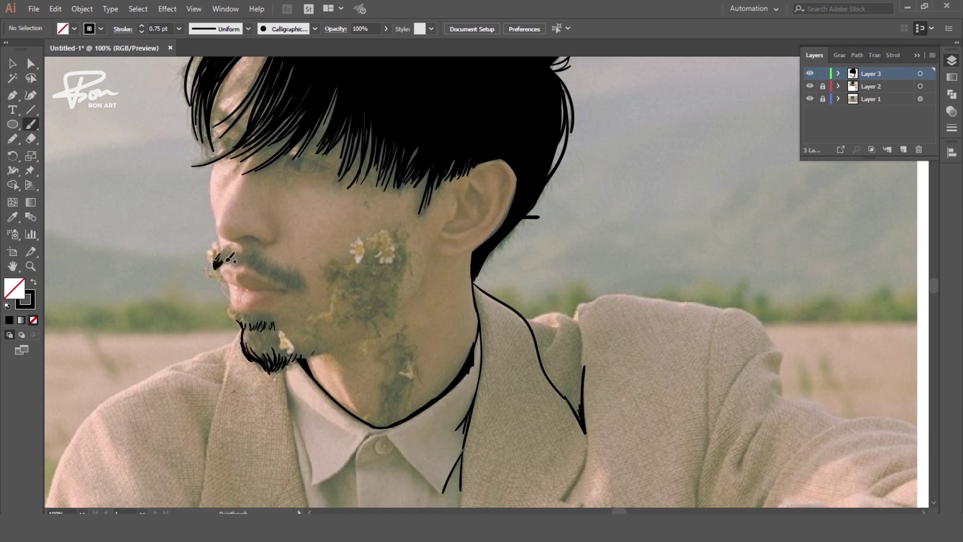
pyautogui.moveTo(251, 260); pyautogui.dragTo(287, 281)
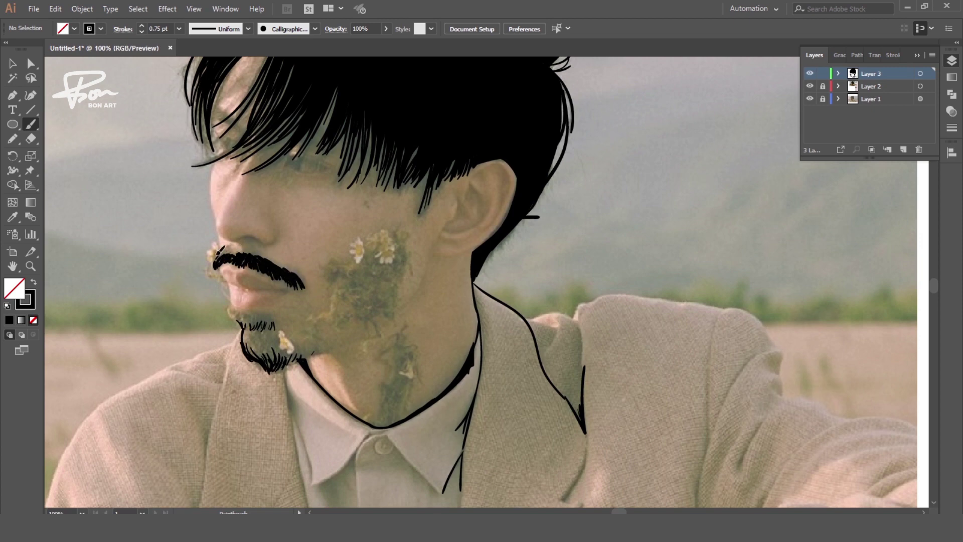
# Step: Draw the near eye's upper and lower lids, round dark iris and under-eye stroke
pyautogui.scroll(3, 366, 281)
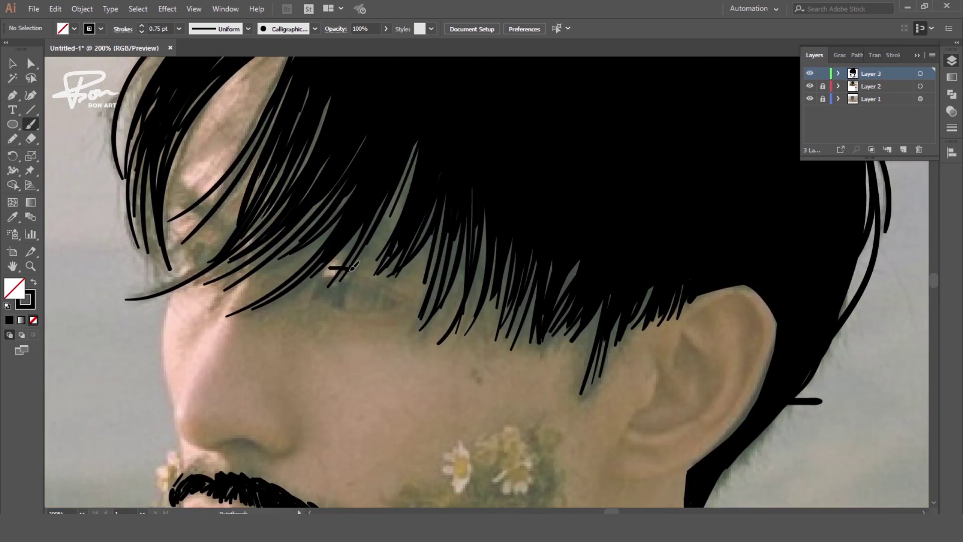
pyautogui.moveTo(328, 271); pyautogui.dragTo(414, 301)
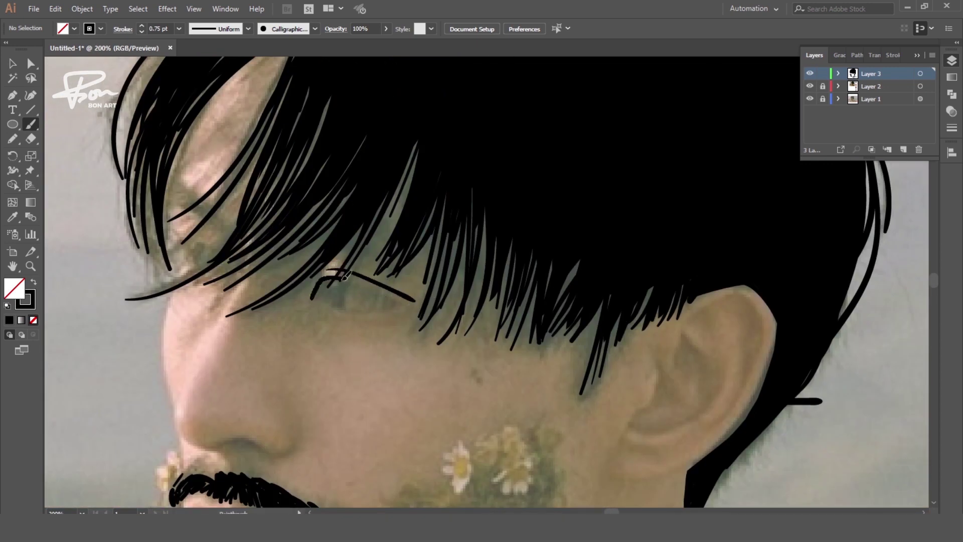
pyautogui.moveTo(314, 299); pyautogui.dragTo(398, 303)
pyautogui.moveTo(322, 298); pyautogui.dragTo(361, 312)
pyautogui.moveTo(334, 280); pyautogui.dragTo(350, 282)
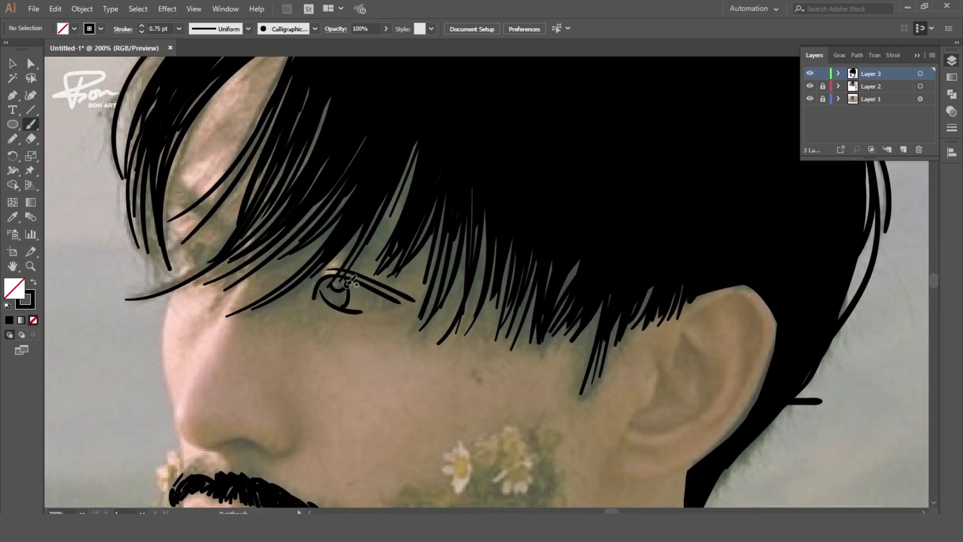
pyautogui.moveTo(367, 314); pyautogui.dragTo(388, 306)
# Step: Draw the far eye under the hair and thicken the upper eyelid line
pyautogui.scroll(1, 387, 307)
pyautogui.moveTo(221, 250)
pyautogui.mouseDown()
pyautogui.moveTo(183, 221)
pyautogui.moveTo(226, 251)
pyautogui.mouseUp()
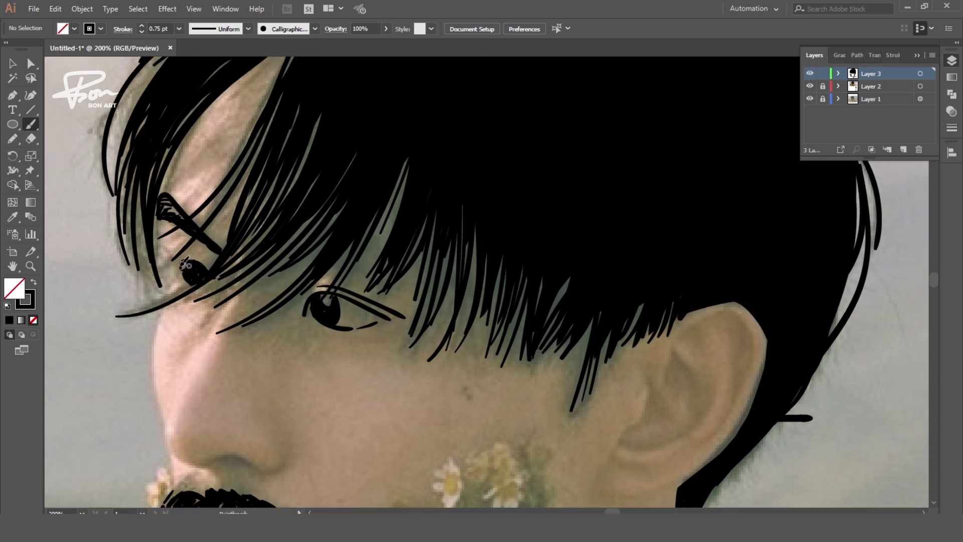
pyautogui.hotkey('ctrl', '-')
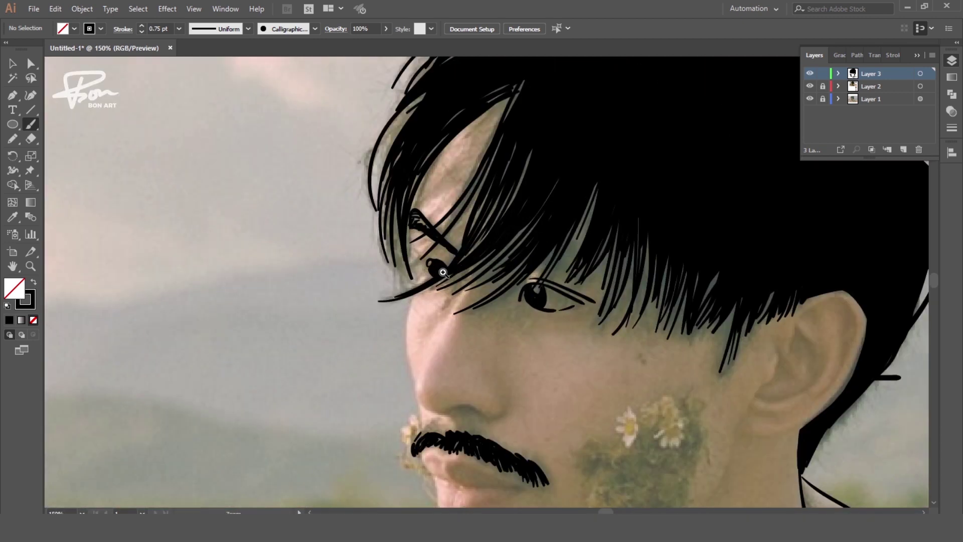
pyautogui.click(443, 273)
pyautogui.moveTo(470, 265); pyautogui.dragTo(311, 216)
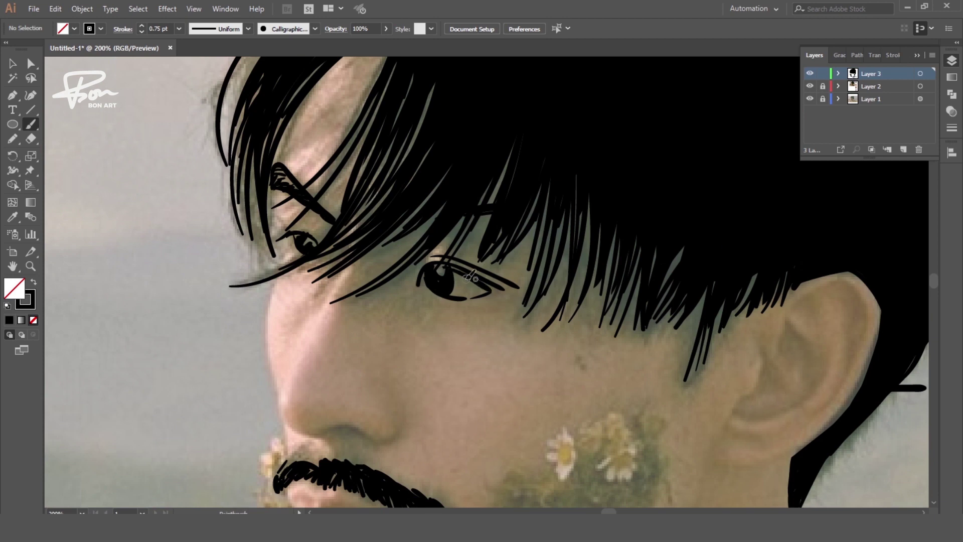
pyautogui.moveTo(471, 276); pyautogui.dragTo(512, 290)
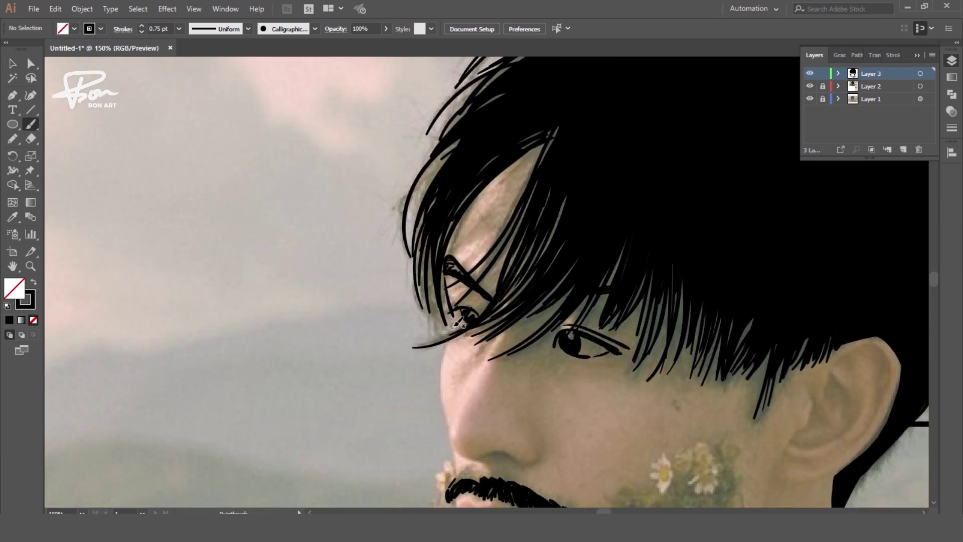
# Step: Outline the nose edge, upper and lower lips, and the ear with its rim and inner details
pyautogui.moveTo(453, 314); pyautogui.dragTo(451, 438)
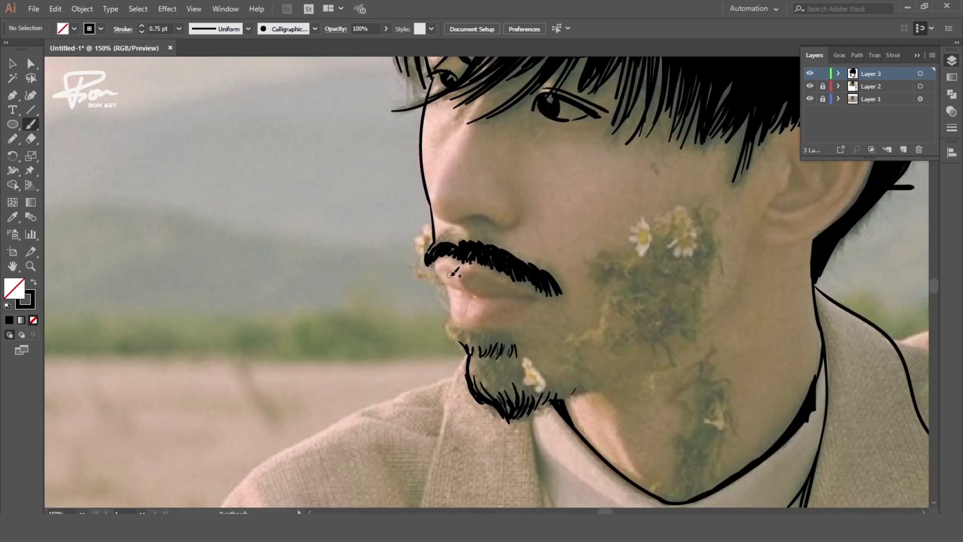
pyautogui.moveTo(470, 292); pyautogui.dragTo(535, 301)
pyautogui.moveTo(465, 271); pyautogui.dragTo(534, 301)
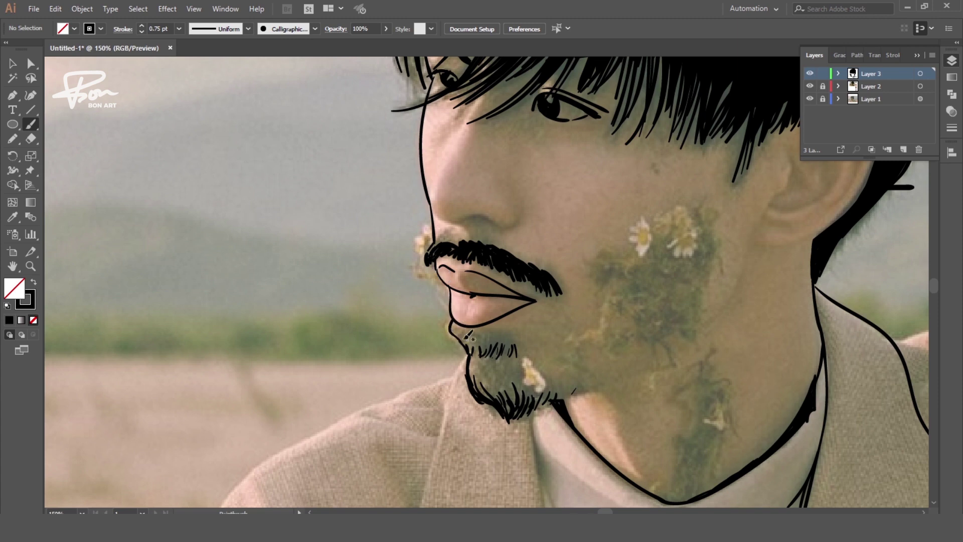
pyautogui.moveTo(578, 388); pyautogui.dragTo(493, 391)
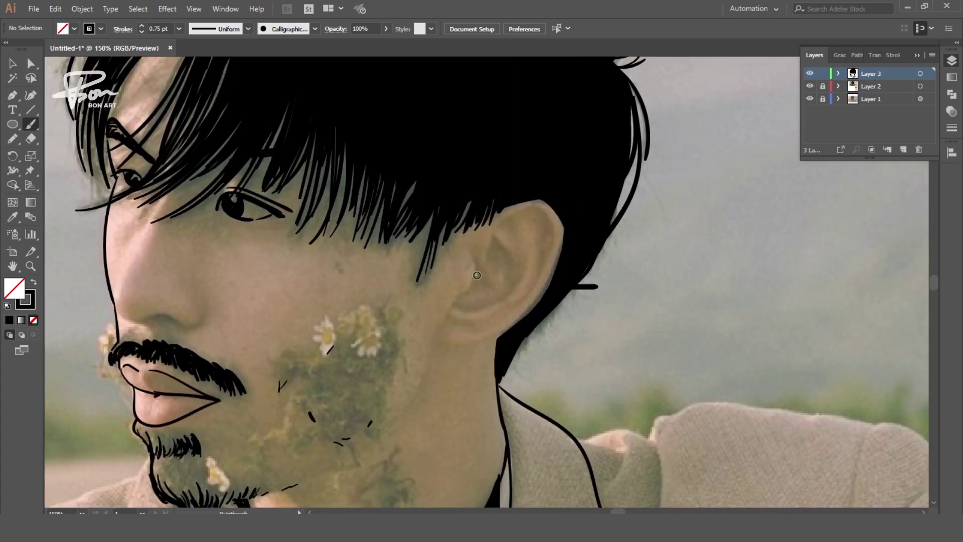
pyautogui.moveTo(480, 259)
pyautogui.mouseDown()
pyautogui.moveTo(468, 295)
pyautogui.moveTo(516, 312)
pyautogui.mouseUp()
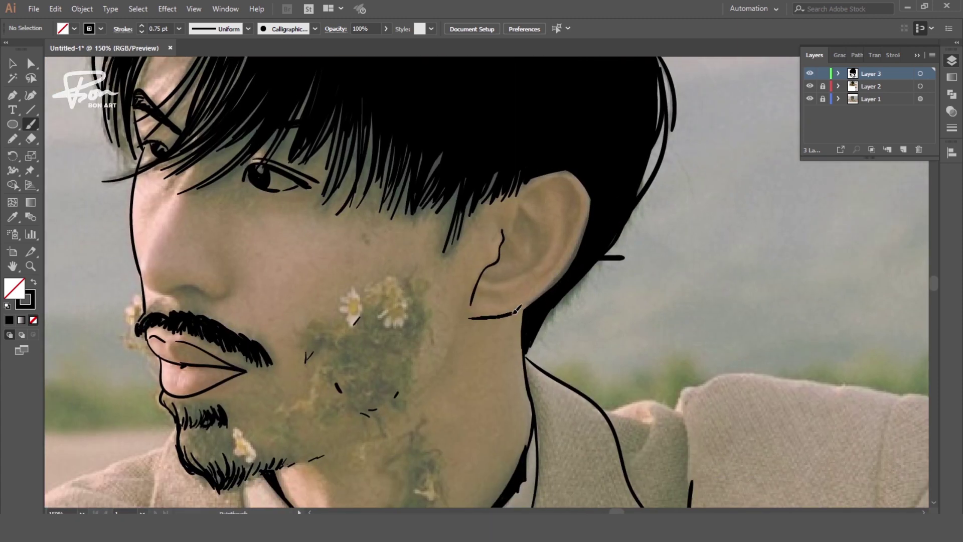
pyautogui.moveTo(514, 228); pyautogui.dragTo(529, 257)
pyautogui.moveTo(529, 257); pyautogui.dragTo(574, 282)
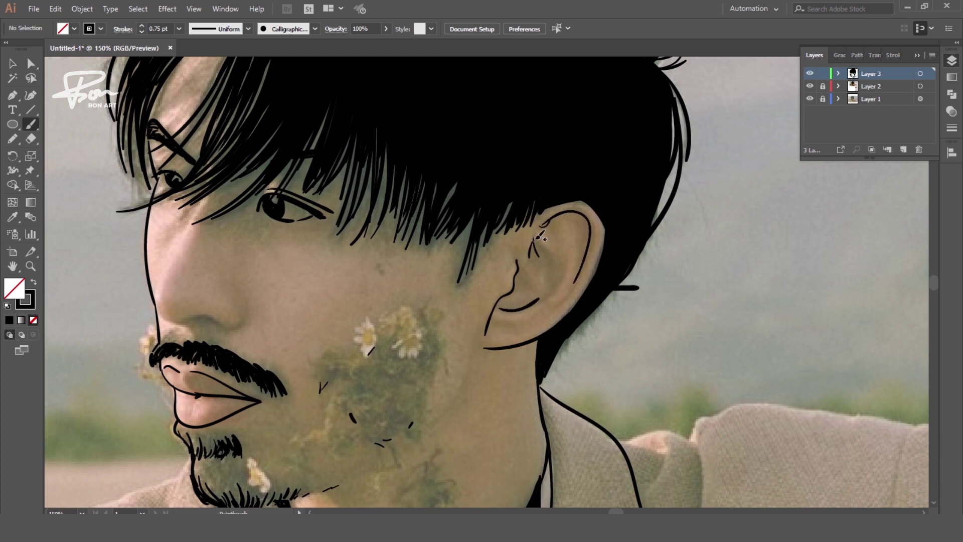
# Step: Trace the shirt collar, placket and neck lines
pyautogui.moveTo(507, 347); pyautogui.dragTo(505, 314)
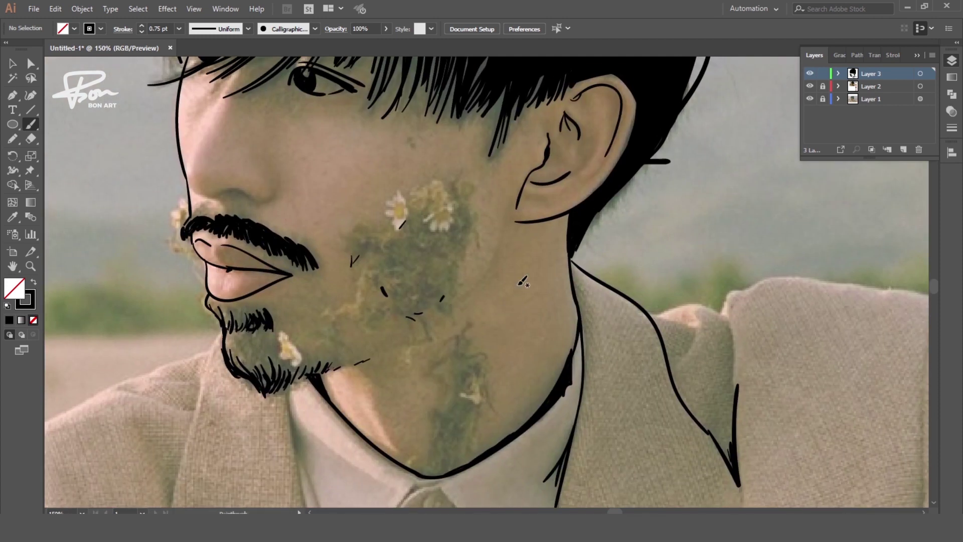
pyautogui.scroll(-5, 522, 282)
pyautogui.moveTo(299, 317)
pyautogui.mouseDown()
pyautogui.moveTo(284, 414)
pyautogui.moveTo(331, 409)
pyautogui.mouseUp()
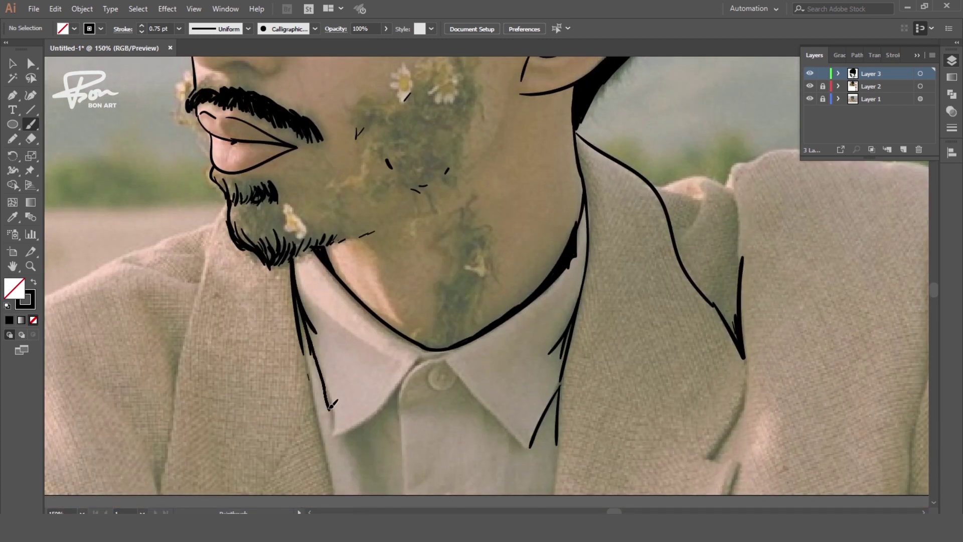
pyautogui.moveTo(441, 350); pyautogui.dragTo(329, 435)
pyautogui.scroll(-3, 402, 402)
pyautogui.moveTo(396, 307); pyautogui.dragTo(400, 410)
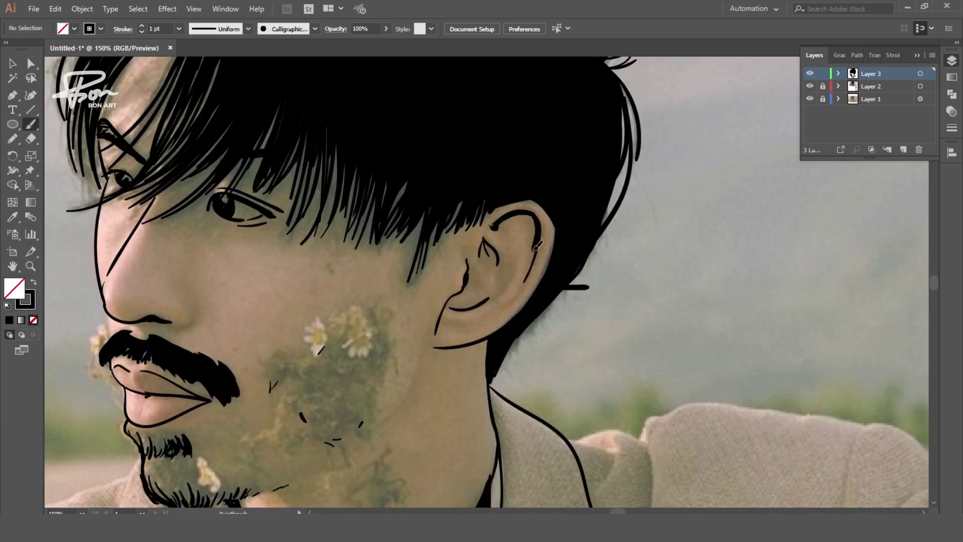
pyautogui.moveTo(457, 335); pyautogui.dragTo(438, 355)
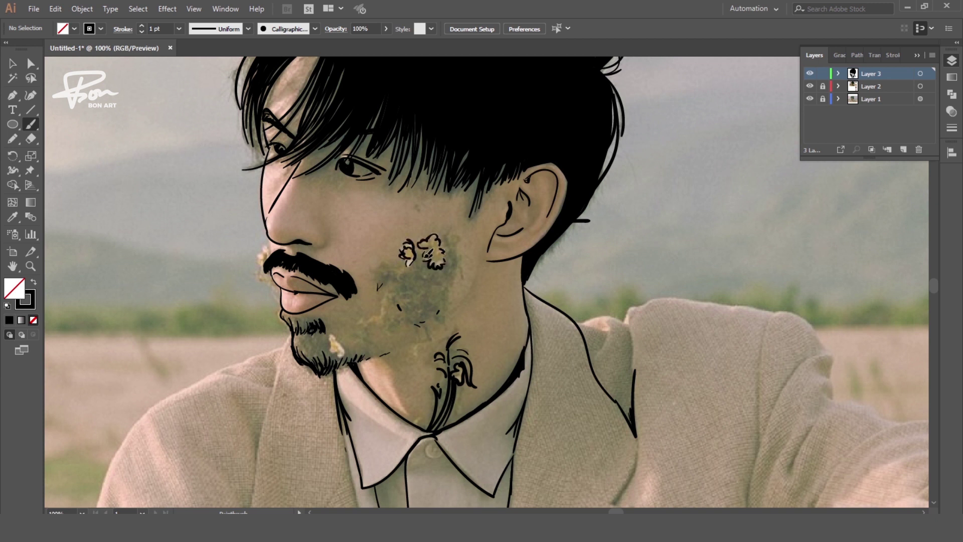
# Step: Draw detailed flower line work across the cheek
pyautogui.moveTo(454, 235); pyautogui.dragTo(452, 286)
pyautogui.moveTo(392, 263)
pyautogui.mouseDown()
pyautogui.moveTo(432, 281)
pyautogui.moveTo(401, 326)
pyautogui.mouseUp()
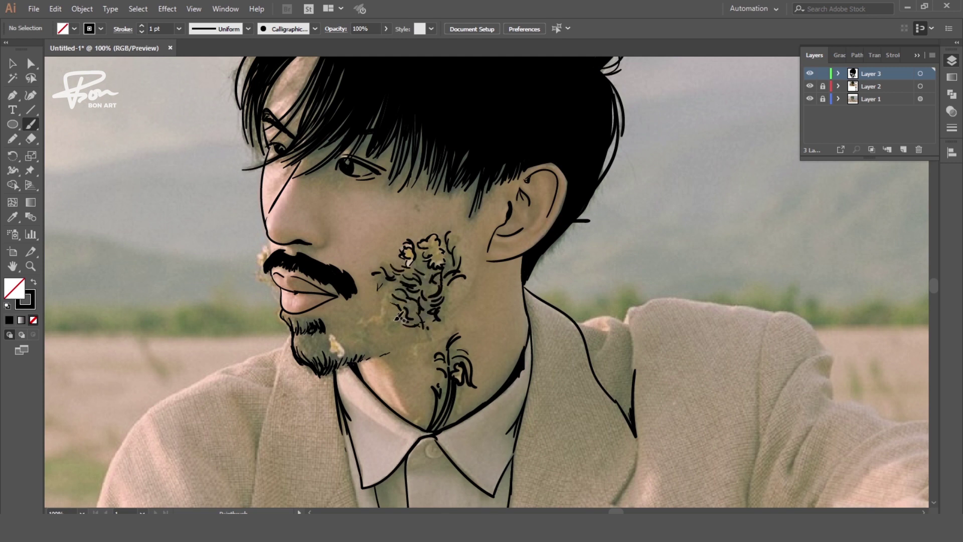
pyautogui.moveTo(442, 241); pyautogui.dragTo(462, 256)
pyautogui.hotkey('ctrl', '-')
# Step: Draw the shoulder and collar outline, briefly hiding the photo to check the line art
pyautogui.moveTo(331, 346); pyautogui.dragTo(244, 394)
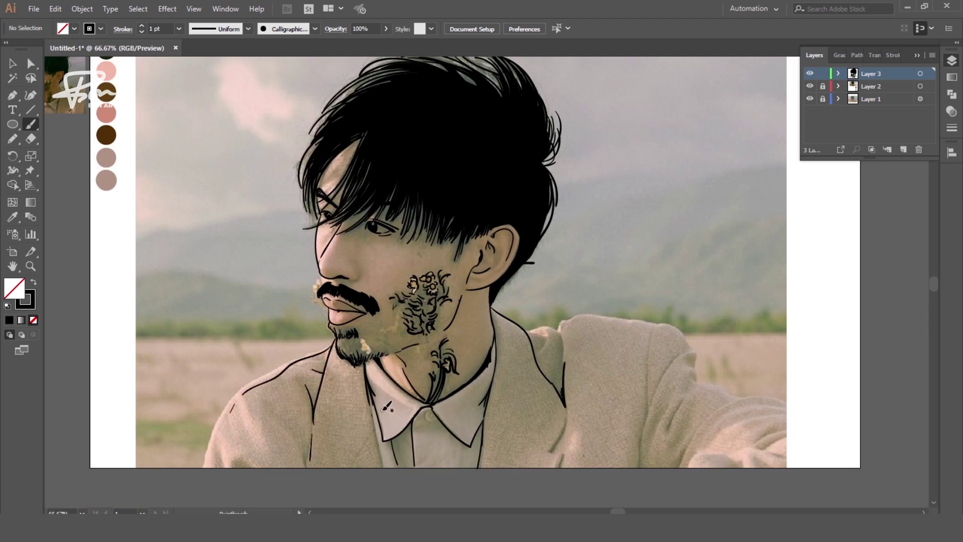
pyautogui.moveTo(382, 401); pyautogui.dragTo(399, 434)
pyautogui.moveTo(567, 326); pyautogui.dragTo(647, 426)
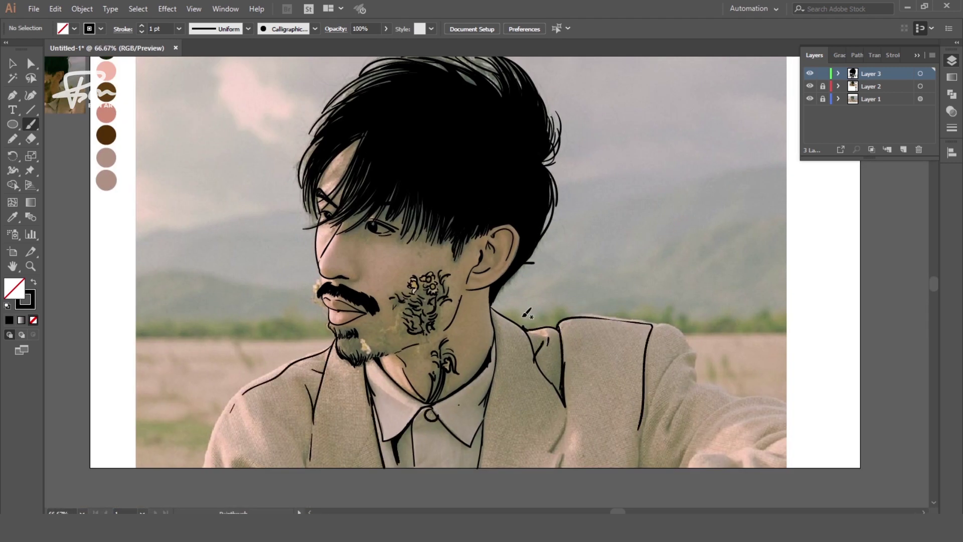
pyautogui.click(810, 99)
pyautogui.hotkey('ctrl', '1')
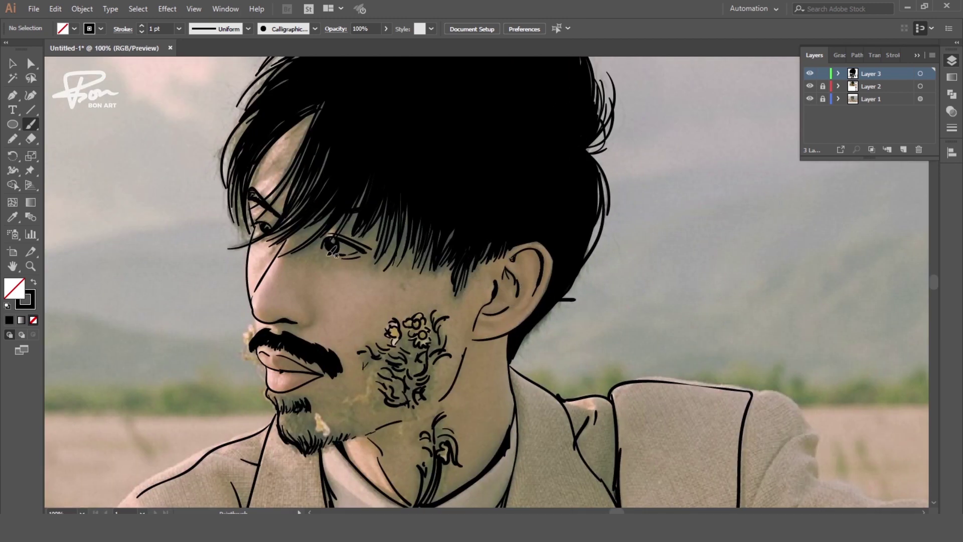
# Step: Extend the nose line, darken the goatee, and add hair strands near the ear
pyautogui.moveTo(293, 322); pyautogui.dragTo(318, 312)
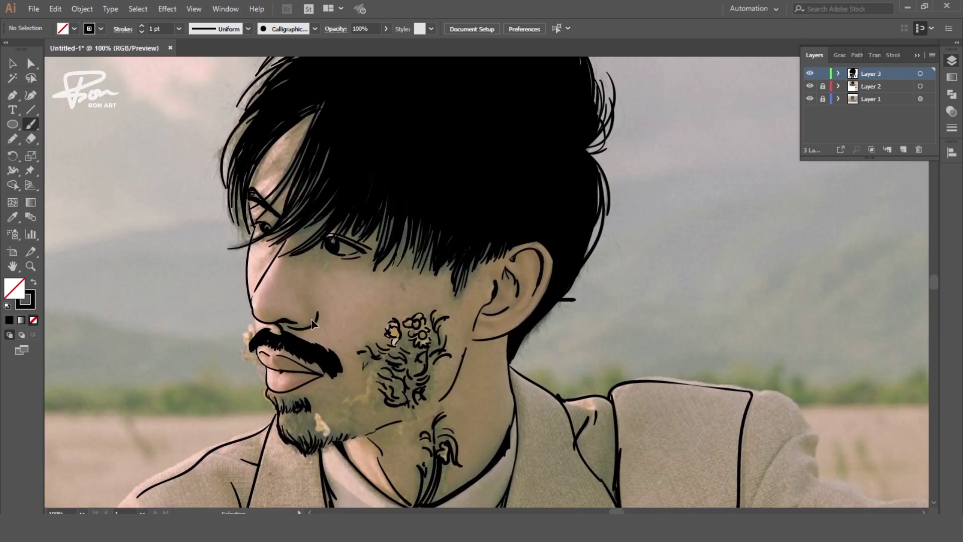
pyautogui.moveTo(386, 226); pyautogui.dragTo(394, 273)
pyautogui.moveTo(417, 231); pyautogui.dragTo(432, 286)
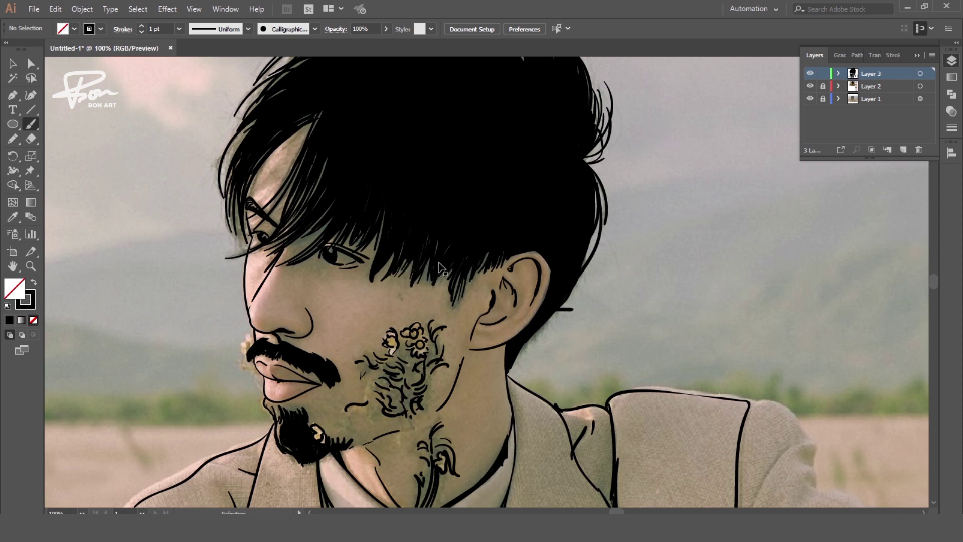
pyautogui.moveTo(519, 281); pyautogui.dragTo(529, 313)
# Step: Add loose strands to the top of the hair
pyautogui.moveTo(390, 384); pyautogui.dragTo(327, 301)
pyautogui.moveTo(226, 341); pyautogui.dragTo(208, 322)
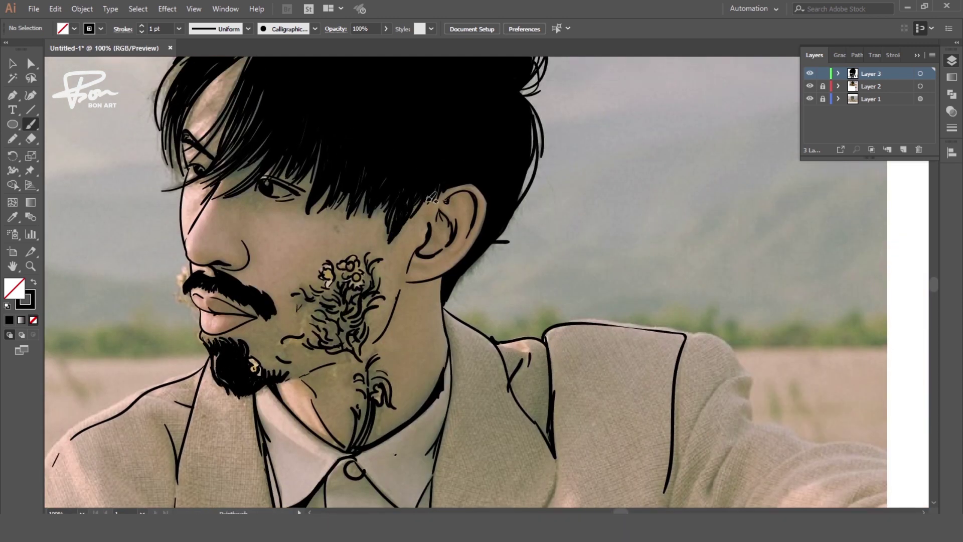
pyautogui.moveTo(497, 444)
pyautogui.mouseDown()
pyautogui.moveTo(503, 346)
pyautogui.moveTo(517, 358)
pyautogui.mouseUp()
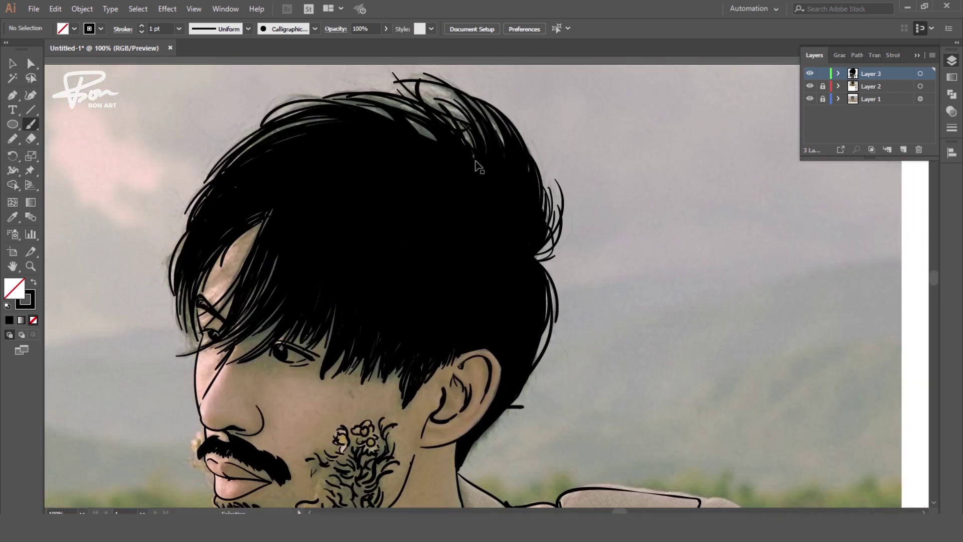
pyautogui.moveTo(397, 81); pyautogui.dragTo(467, 136)
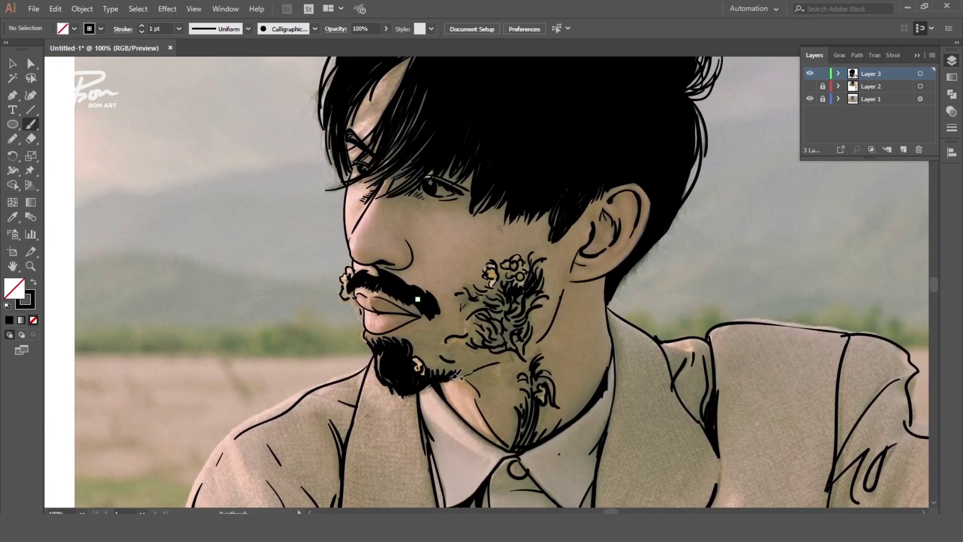
# Step: Hide the Layer 1 reference photo so only the line art shows
pyautogui.hotkey('ctrl', '-')
pyautogui.click(810, 99)
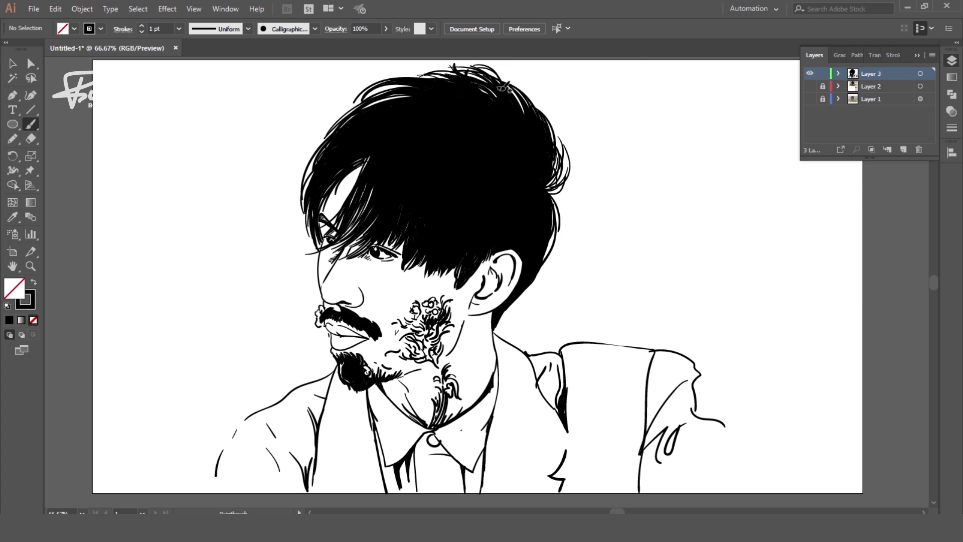
pyautogui.scroll(-2, 503, 369)
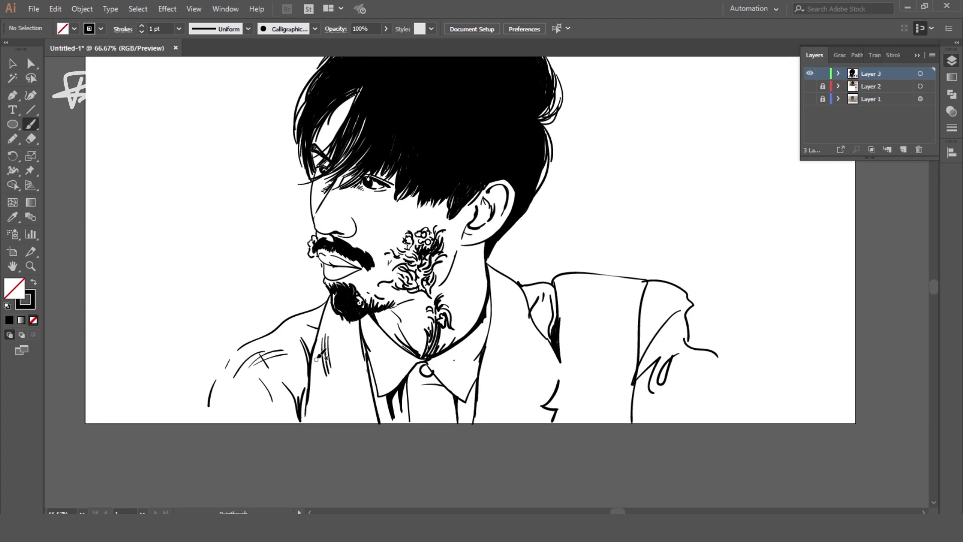
pyautogui.hscroll(3, 321, 356)
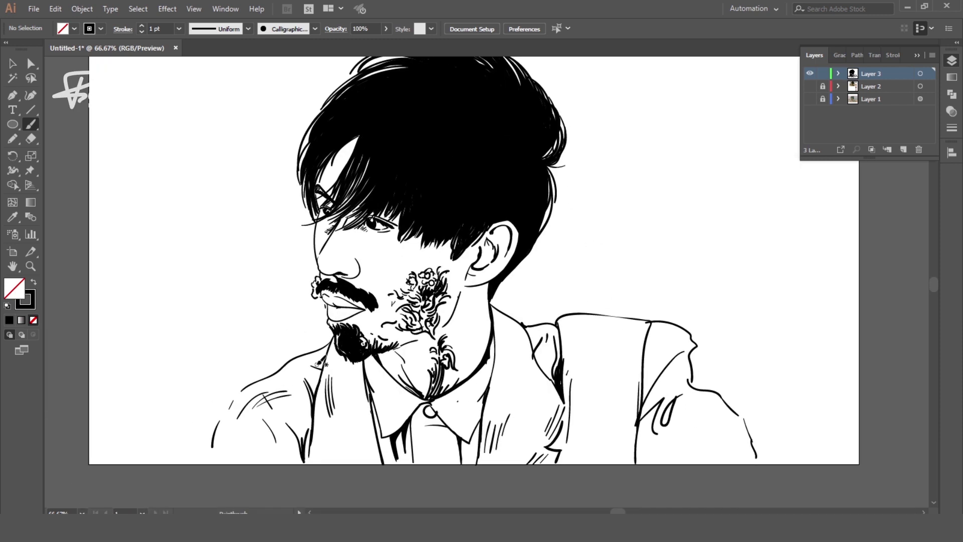
# Step: Add fold lines on the jacket and hatching on the right lapel
pyautogui.moveTo(508, 372); pyautogui.dragTo(489, 403)
pyautogui.moveTo(519, 429); pyautogui.dragTo(501, 469)
pyautogui.moveTo(608, 381); pyautogui.dragTo(598, 417)
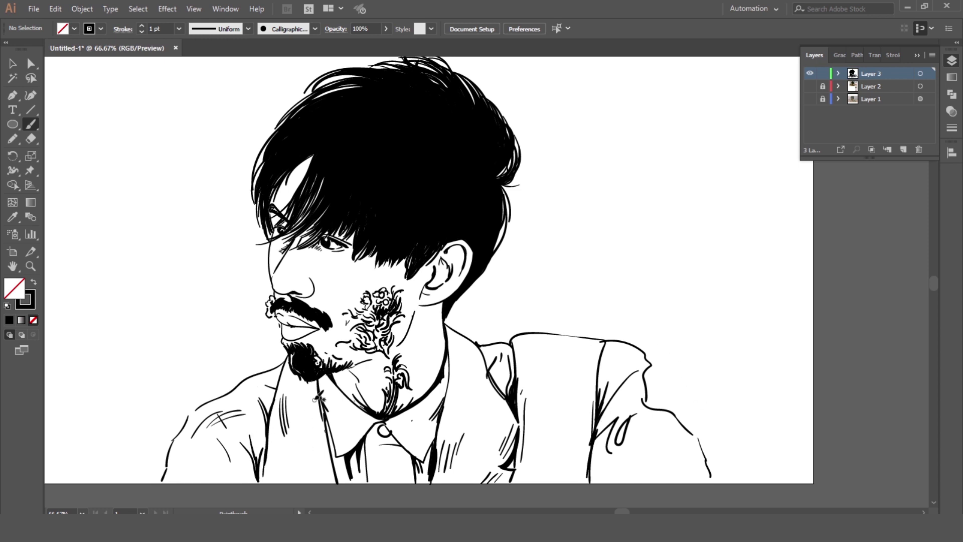
pyautogui.hotkey('ctrl', '+')
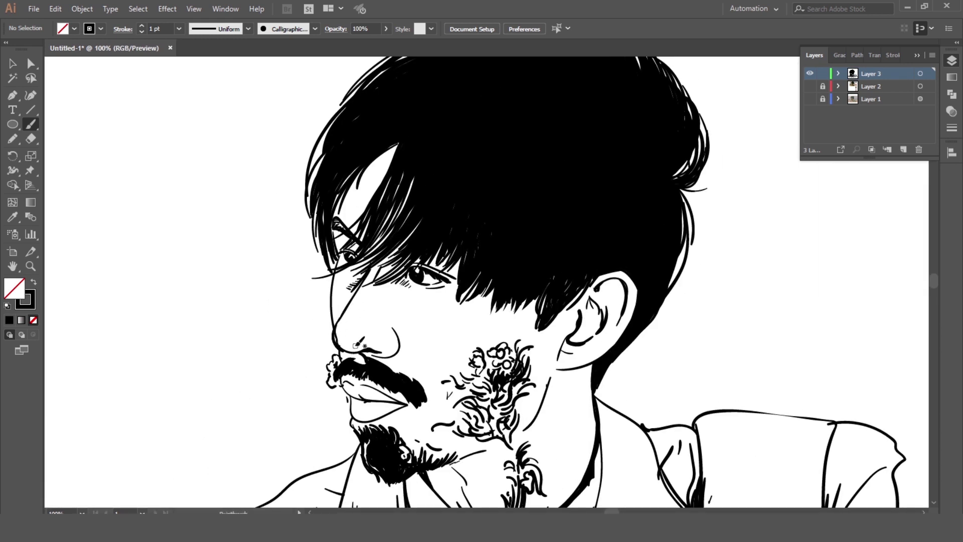
# Step: Adjust the line under the nose and the nose bridge with Direct Selection
pyautogui.press('a')
pyautogui.click(358, 347)
pyautogui.hotkey('ctrl', '+')
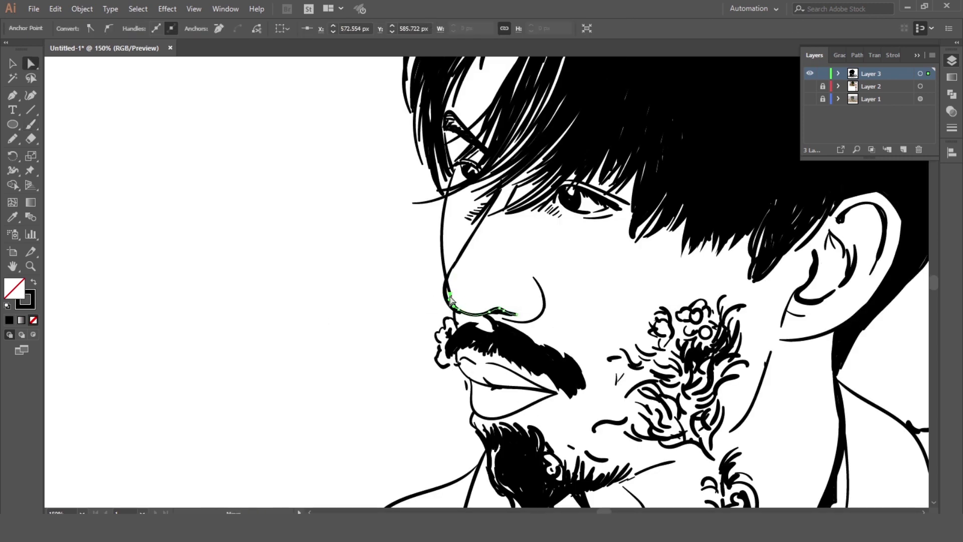
pyautogui.click(451, 275)
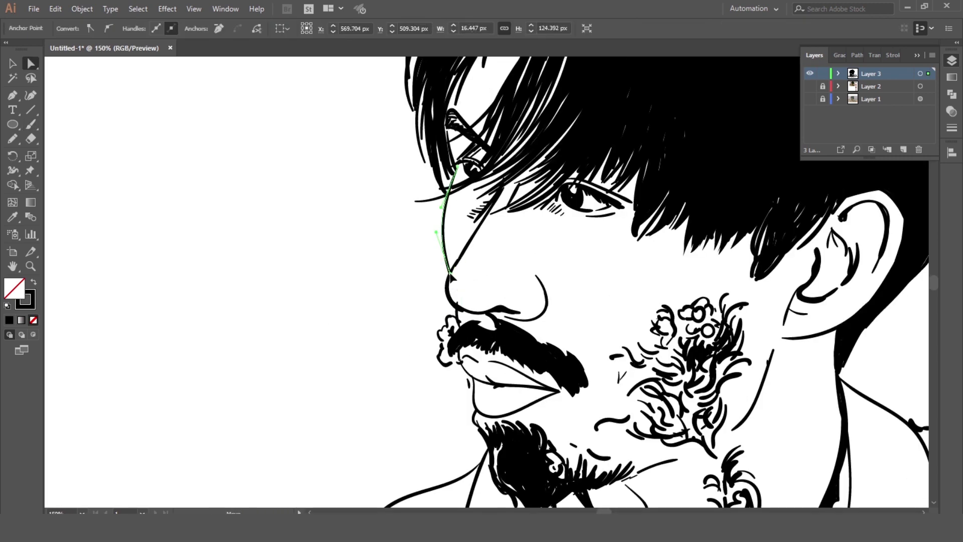
pyautogui.hotkey('ctrl', 'shift', 'a')
pyautogui.hotkey('ctrl', '-')
pyautogui.hotkey('ctrl', '-')
pyautogui.moveTo(664, 262); pyautogui.dragTo(648, 265)
# Step: Draw Pencil shapes filling gaps in the hair and fill them solid black
pyautogui.click(631, 313)
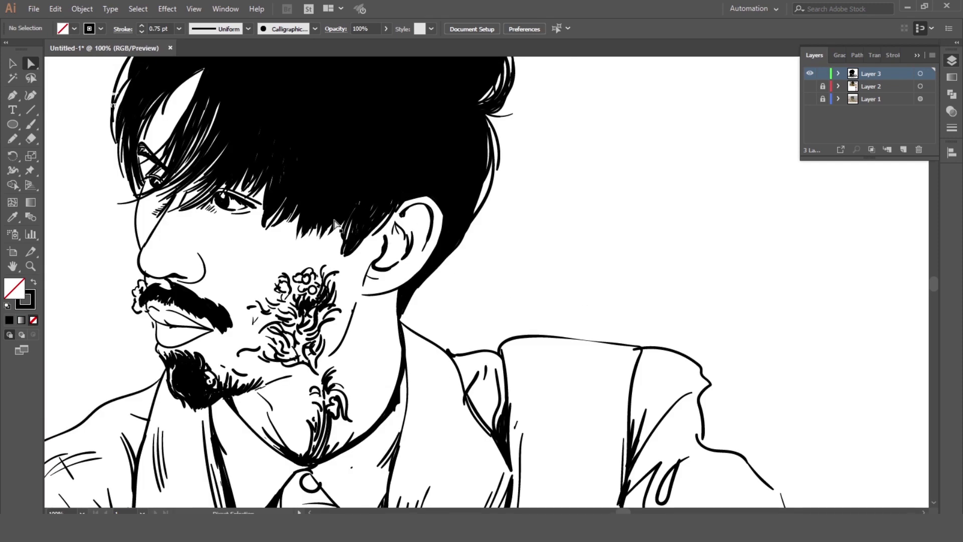
pyautogui.press('n')
pyautogui.moveTo(268, 210); pyautogui.dragTo(265, 216)
pyautogui.hotkey('shift', 'x')
pyautogui.hotkey('ctrl', 'shift', 'a')
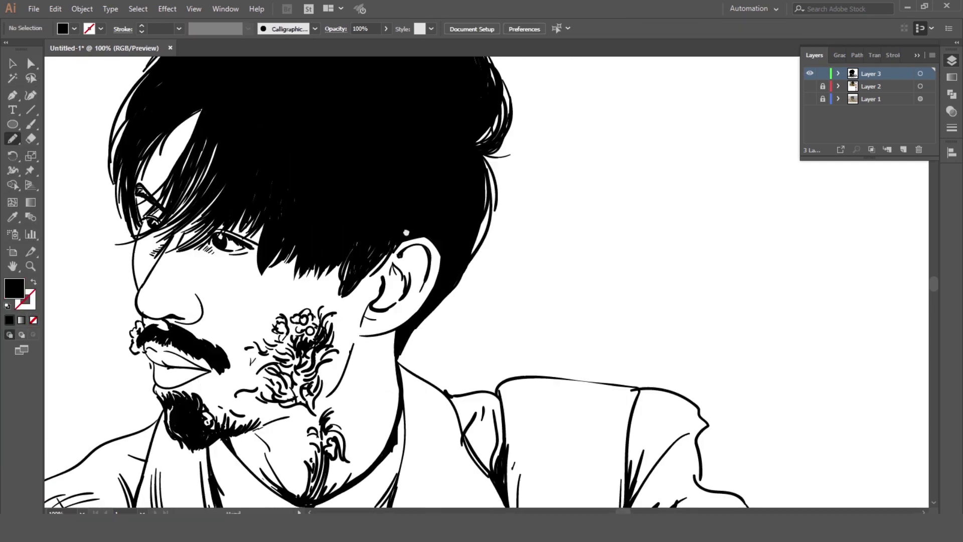
pyautogui.moveTo(228, 183); pyautogui.dragTo(204, 258)
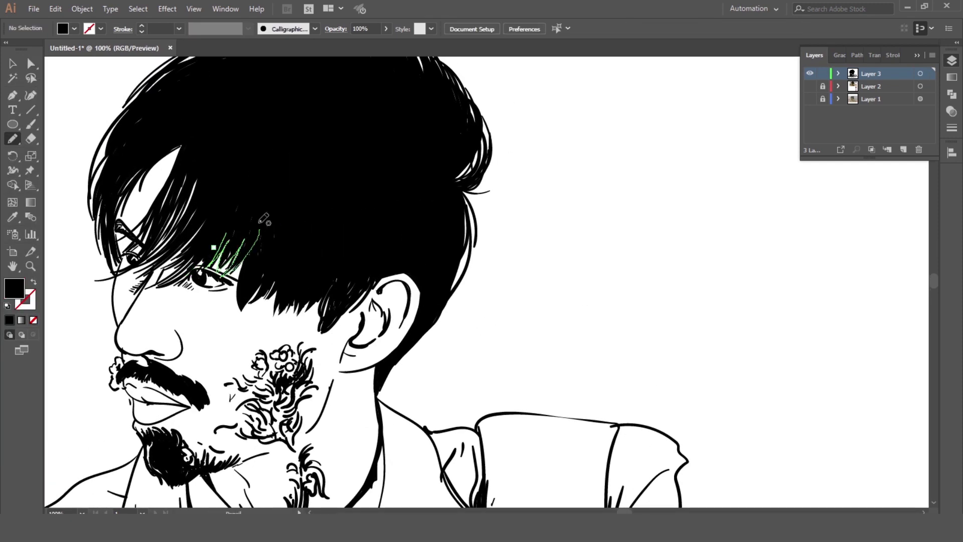
pyautogui.moveTo(260, 223); pyautogui.dragTo(259, 226)
pyautogui.hotkey('shift', 'x')
pyautogui.hotkey('ctrl', 'shift', 'a')
# Step: Fill more hair strokes and the shape beside the ear black, sampling with the Eyedropper
pyautogui.moveTo(271, 160)
pyautogui.mouseDown()
pyautogui.moveTo(304, 153)
pyautogui.moveTo(321, 301)
pyautogui.mouseUp()
pyautogui.hotkey('shift', 'x')
pyautogui.hotkey('ctrl', 'shift', 'a')
pyautogui.press('i')
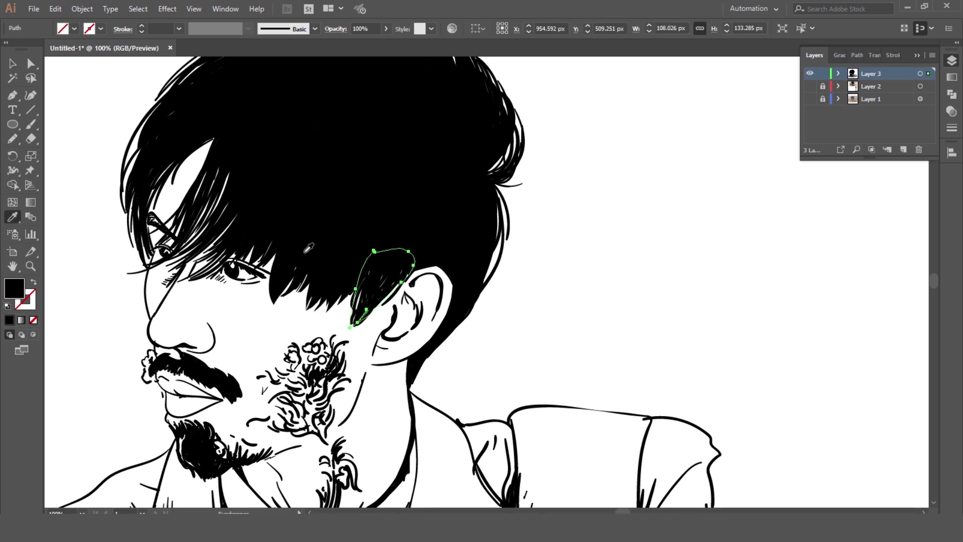
pyautogui.click(308, 248)
pyautogui.hotkey('ctrl', 'shift', 'a')
pyautogui.moveTo(433, 231); pyautogui.dragTo(498, 281)
pyautogui.press('n')
pyautogui.moveTo(271, 190); pyautogui.dragTo(251, 256)
# Step: Add another black fill shape in the hair and a black stroke along the collar
pyautogui.press('i')
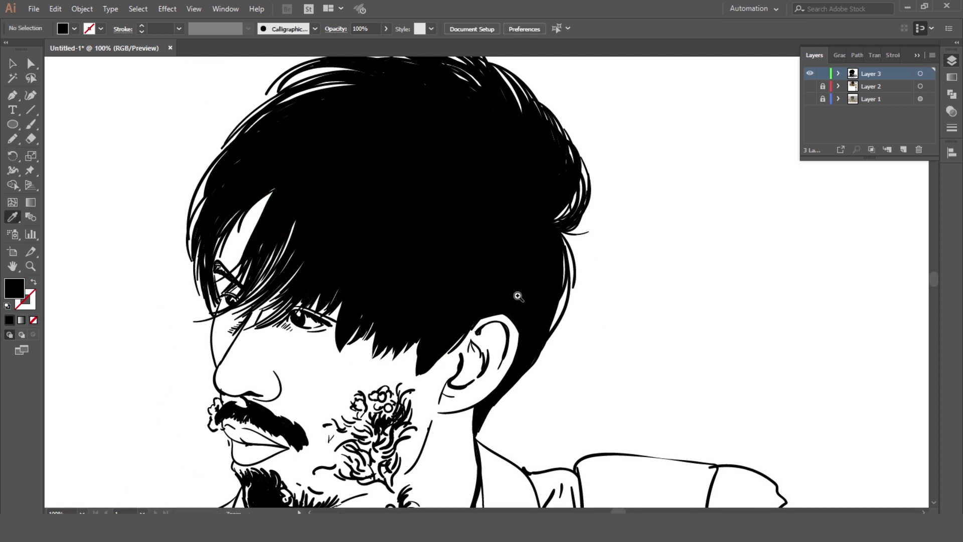
pyautogui.press('n')
pyautogui.moveTo(301, 115); pyautogui.dragTo(211, 233)
pyautogui.press('i')
pyautogui.click(311, 145)
pyautogui.hotkey('ctrl', 'shift', 'a')
pyautogui.hotkey('ctrl', '-')
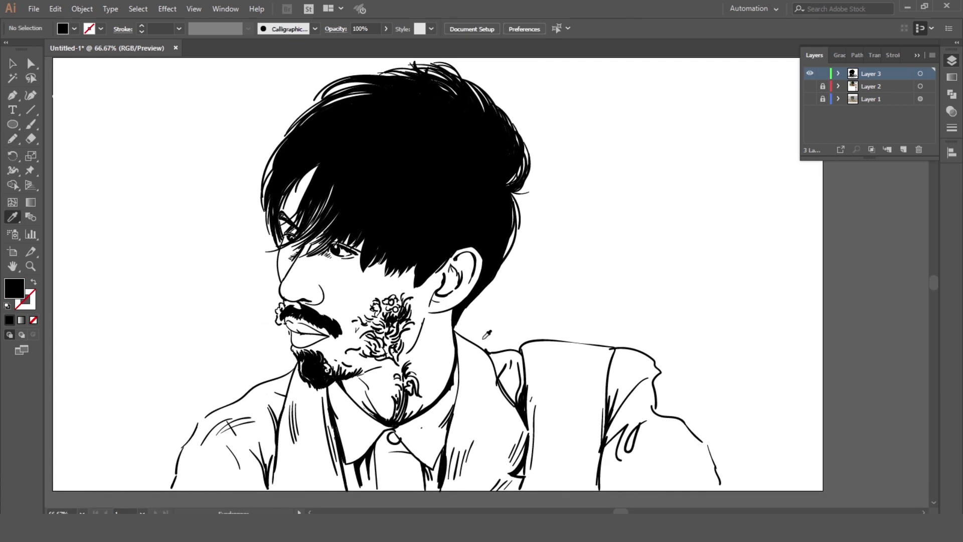
pyautogui.press('n')
pyautogui.moveTo(504, 378); pyautogui.dragTo(521, 407)
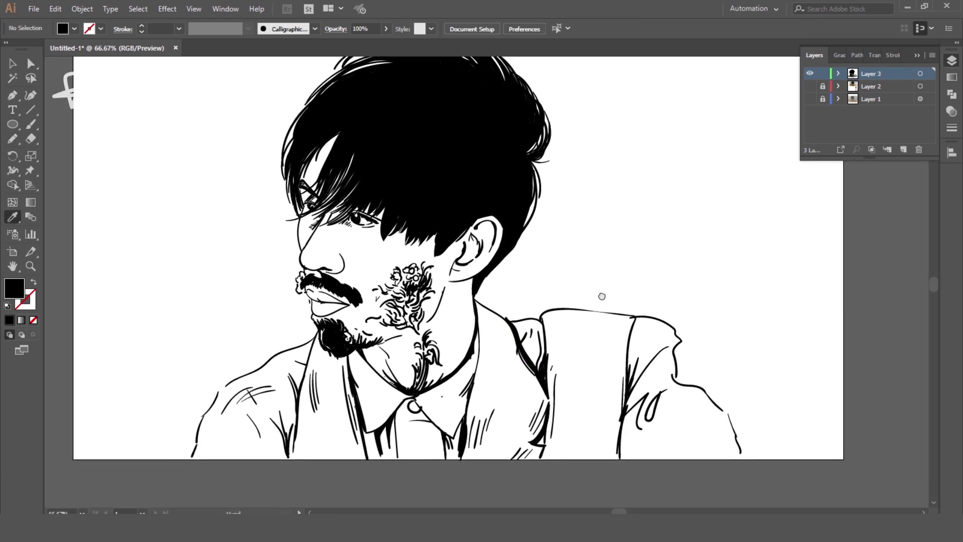
# Step: Switch to the Paintbrush and zoom between the whole artboard and the face
pyautogui.press('b')
pyautogui.scroll(-1, 666, 399)
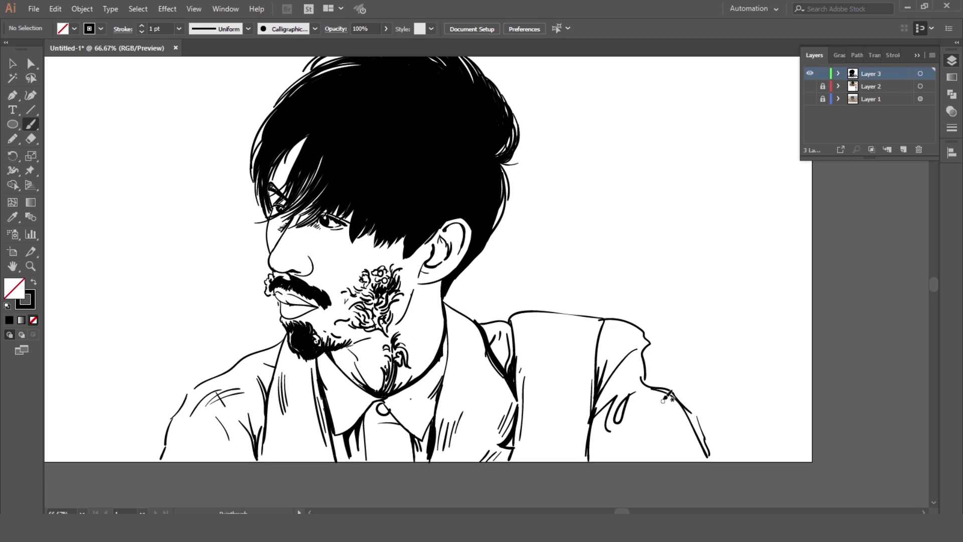
pyautogui.hotkey('ctrl', '-')
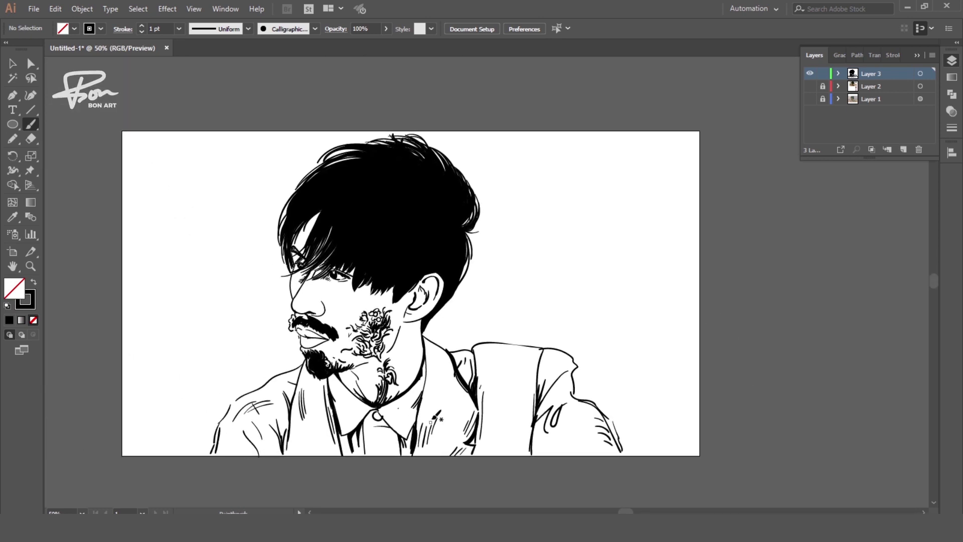
pyautogui.hotkey('ctrl', '1')
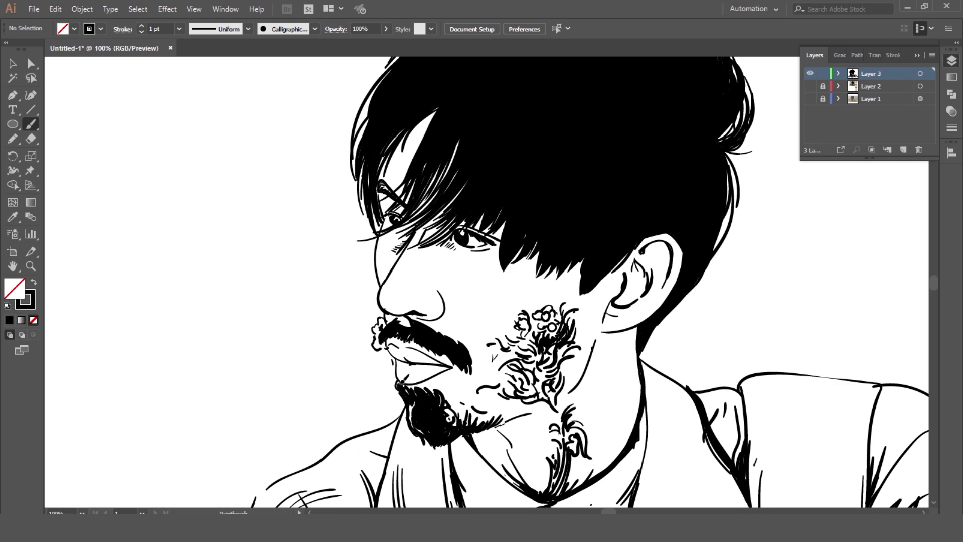
pyautogui.hotkey('ctrl', '-')
pyautogui.hotkey('ctrl', '-')
pyautogui.hotkey('ctrl', '+')
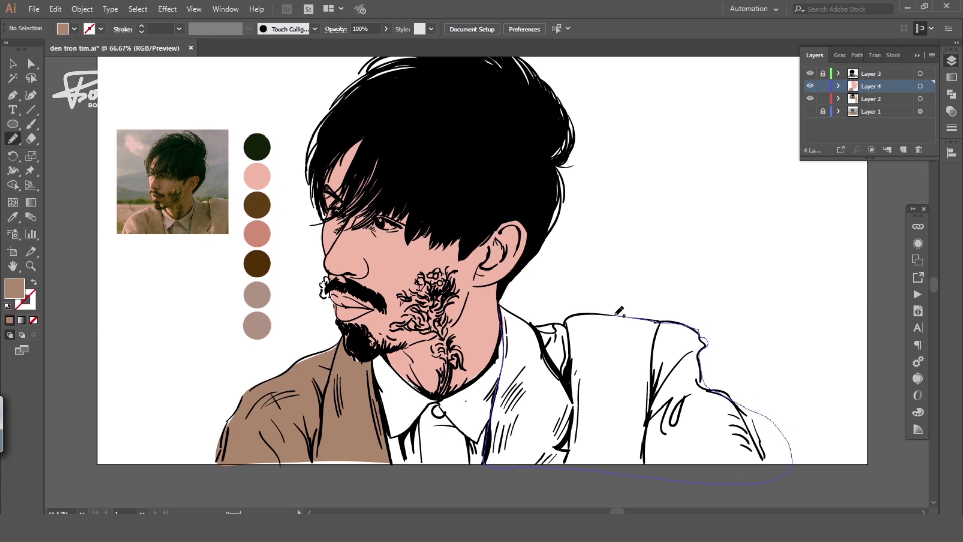
# Step: Fill the left shoulder brown and erase colour spilling past the bottom edge
pyautogui.moveTo(531, 316); pyautogui.dragTo(499, 305)
pyautogui.hotkey('shift', 'e')
pyautogui.moveTo(751, 409); pyautogui.dragTo(569, 467)
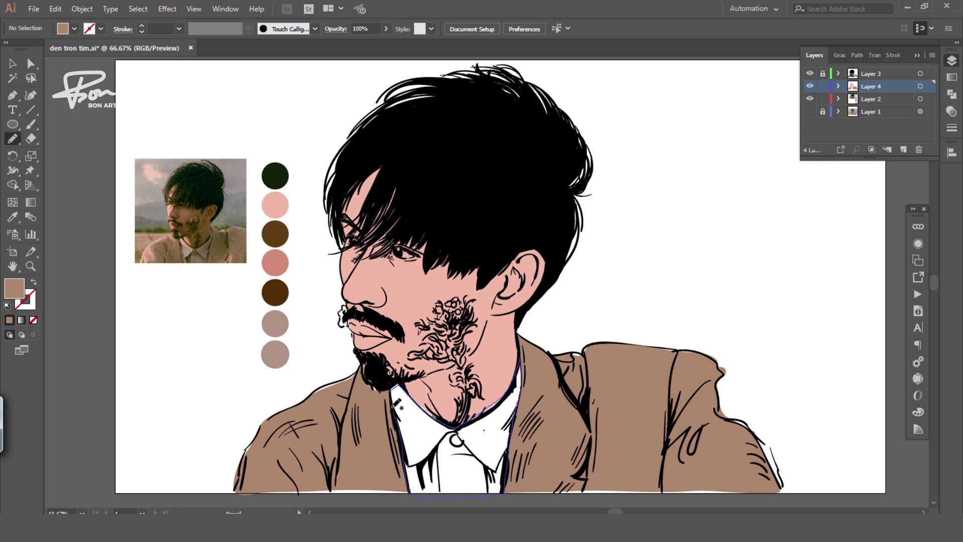
# Step: Outline the shirt and give it the light taupe palette colour
pyautogui.moveTo(396, 403); pyautogui.dragTo(394, 389)
pyautogui.press('i')
pyautogui.click(190, 242)
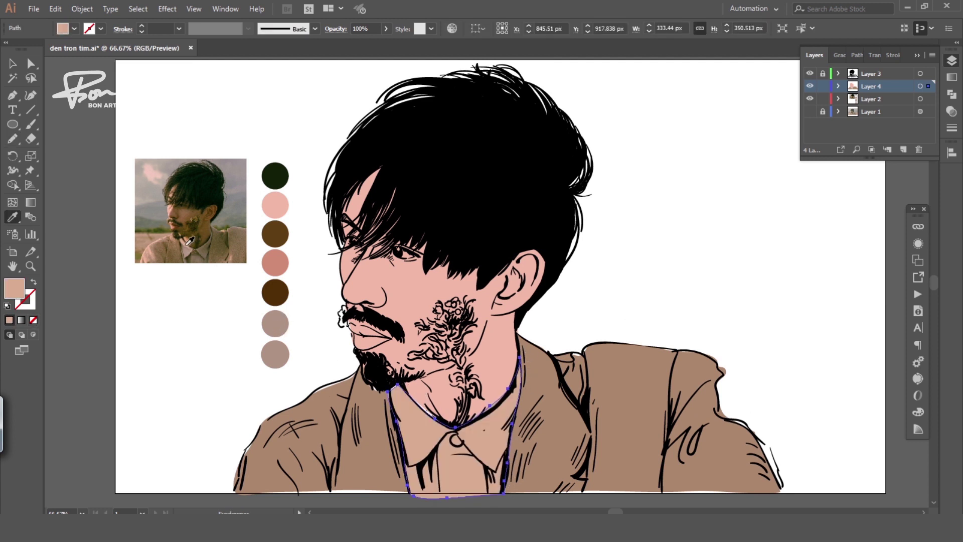
pyautogui.click(283, 325)
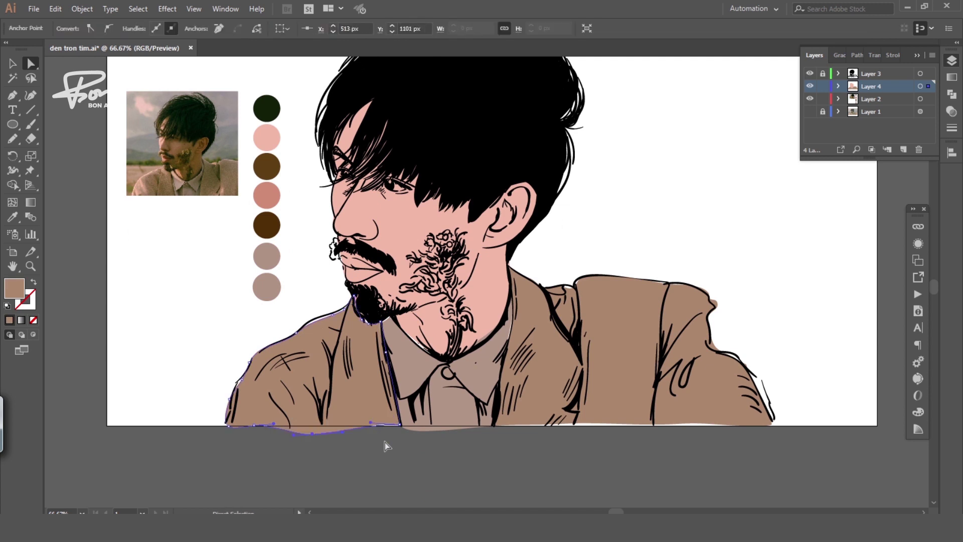
# Step: Select both jacket sides and adjust a point on the right jacket edge
pyautogui.click(579, 426)
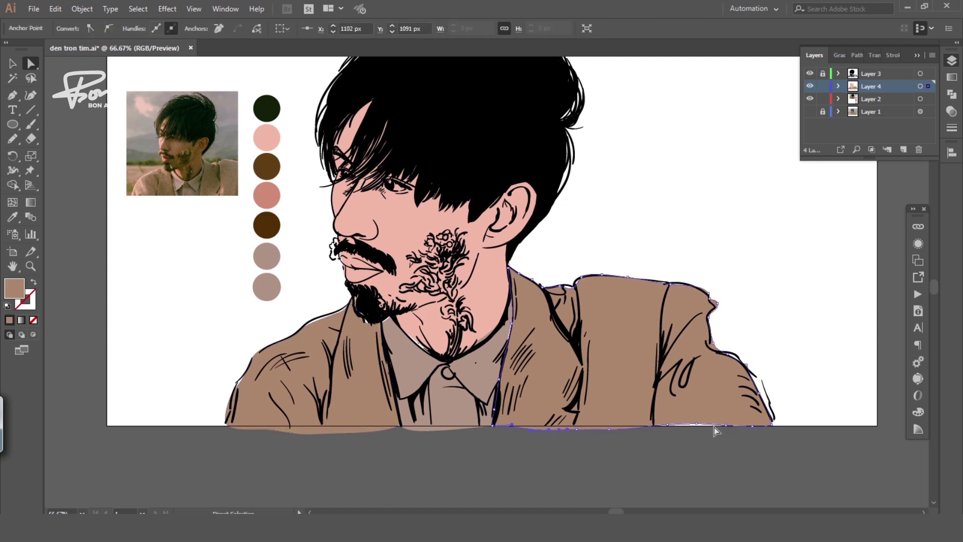
pyautogui.moveTo(730, 429); pyautogui.dragTo(753, 471)
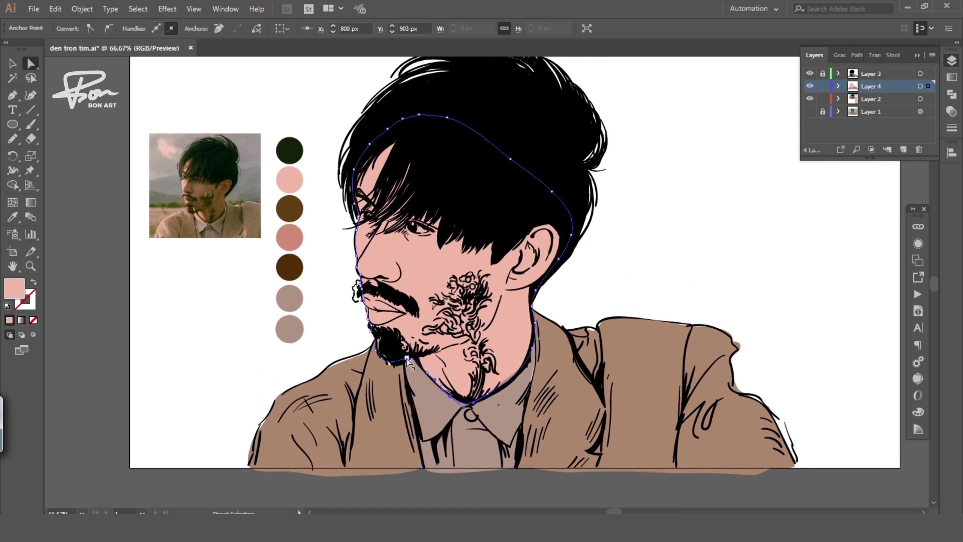
pyautogui.click(389, 369)
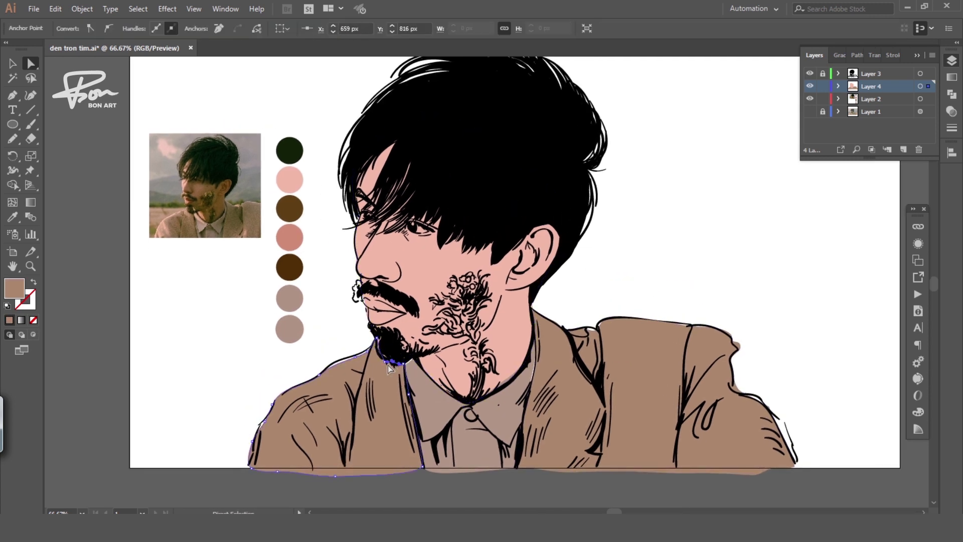
pyautogui.click(602, 324)
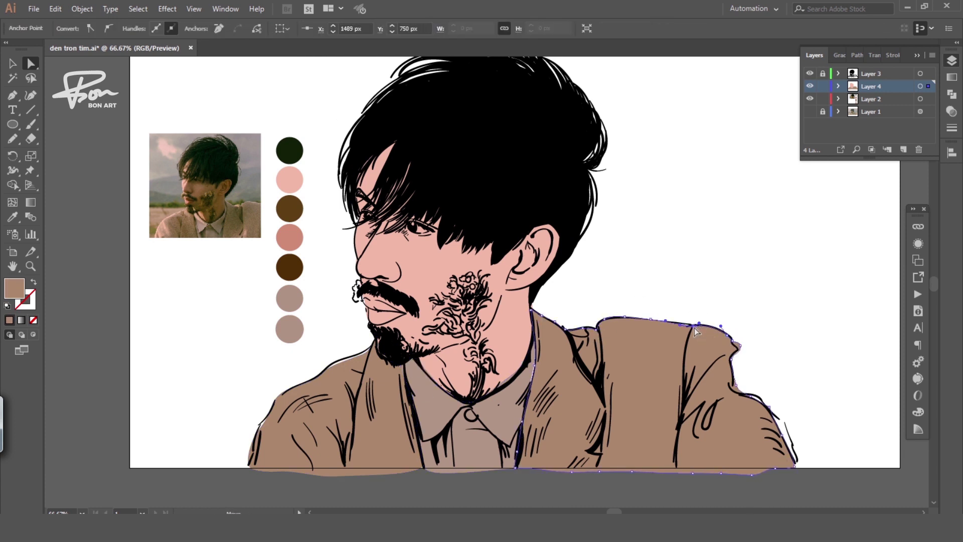
pyautogui.hotkey('shift', 'e')
# Step: Draw the lips shape and fill it with the salmon palette colour
pyautogui.hotkey('ctrl', 'shift', 'a')
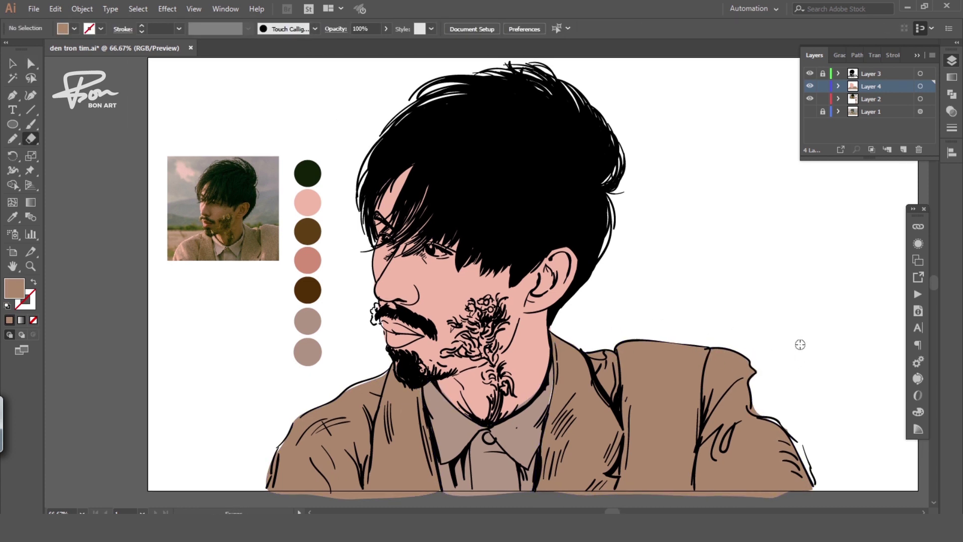
pyautogui.press('n')
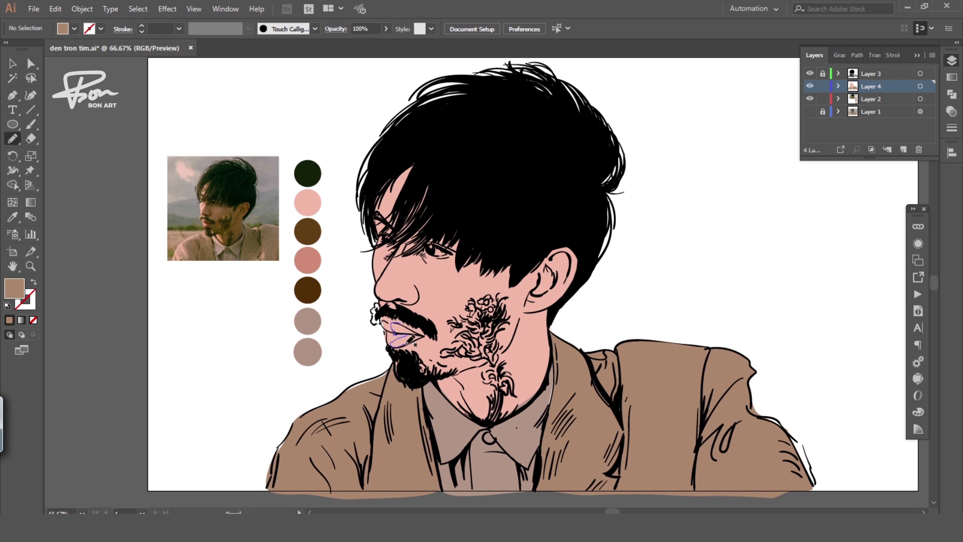
pyautogui.moveTo(415, 344); pyautogui.dragTo(401, 325)
pyautogui.press('i')
pyautogui.click(308, 261)
# Step: Draw the face shape along the hairline and fill it with salmon
pyautogui.hotkey('ctrl', 'shift', 'a')
pyautogui.press('n')
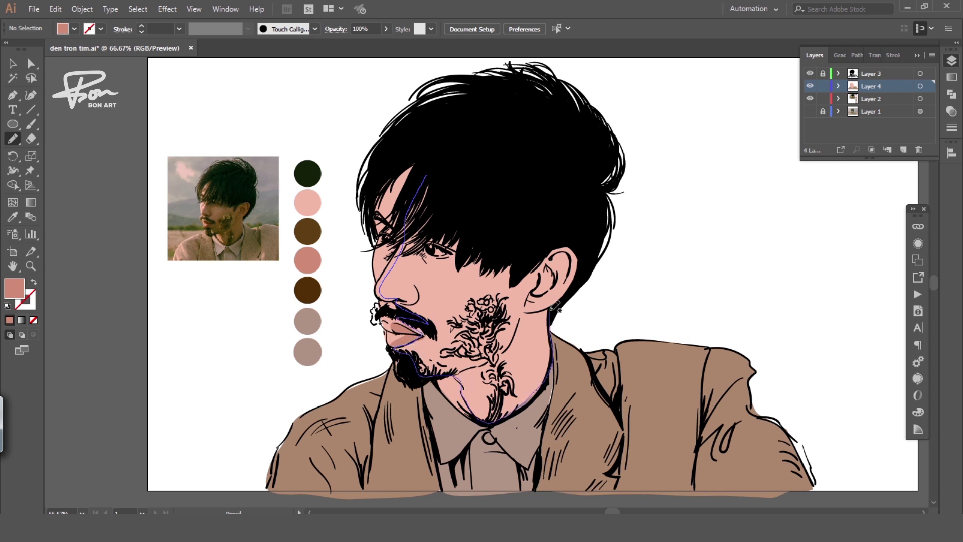
pyautogui.moveTo(548, 244); pyautogui.dragTo(427, 175)
pyautogui.press('i')
pyautogui.click(219, 205)
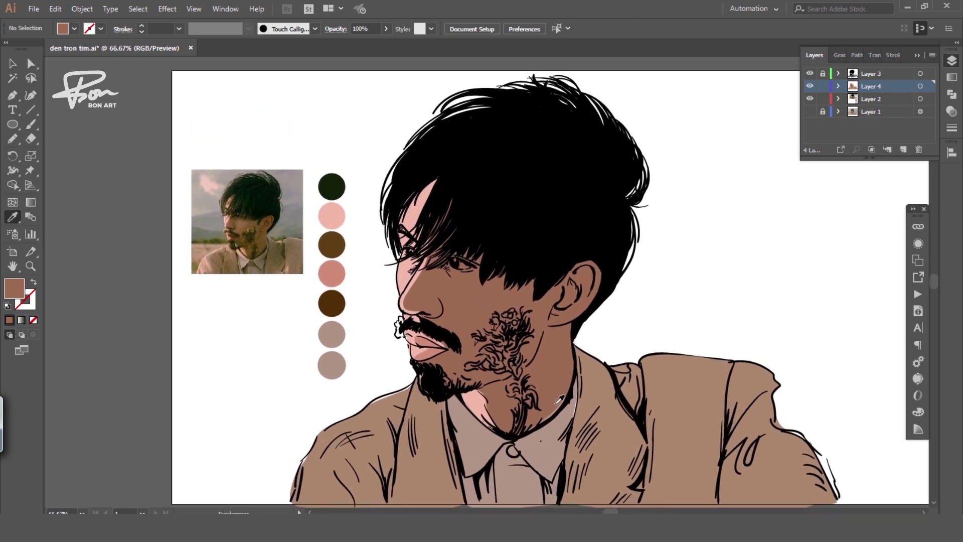
pyautogui.click(529, 433)
# Step: Recolour the face fill with a lighter pink skin tone
pyautogui.press('i')
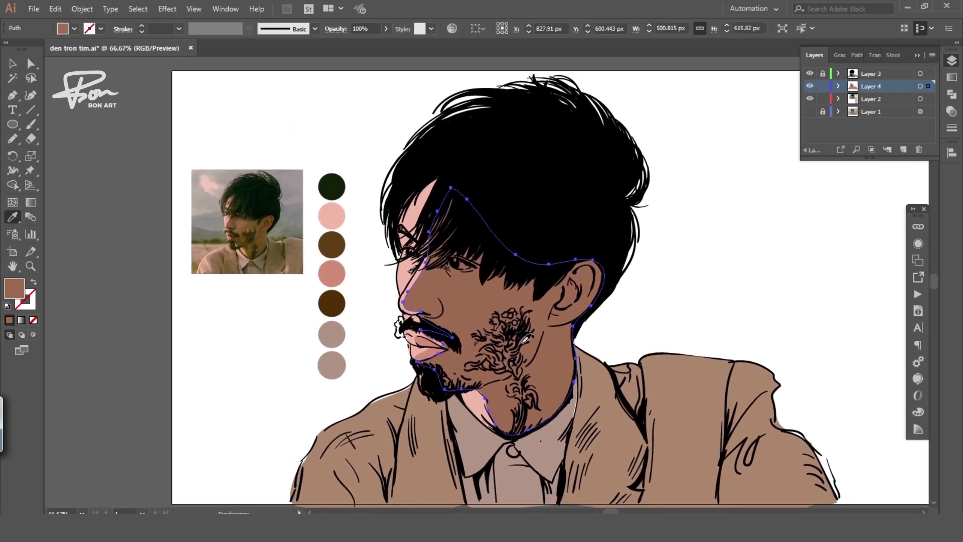
pyautogui.click(341, 271)
pyautogui.click(332, 221)
pyautogui.doubleClick(14, 288)
pyautogui.click(587, 228)
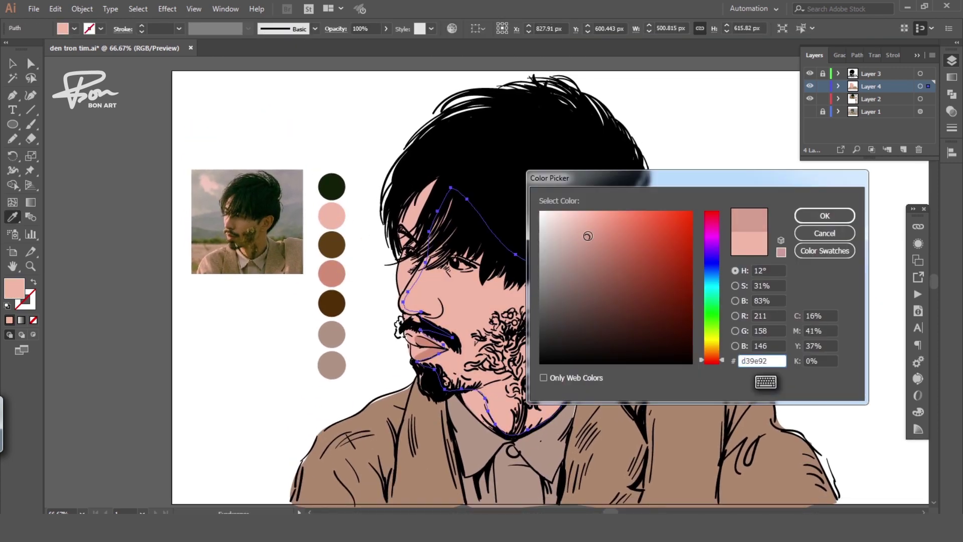
pyautogui.press('Return')
# Step: Draw a darker pink shading shape on the nose
pyautogui.hotkey('ctrl', 'shift', 'a')
pyautogui.press('n')
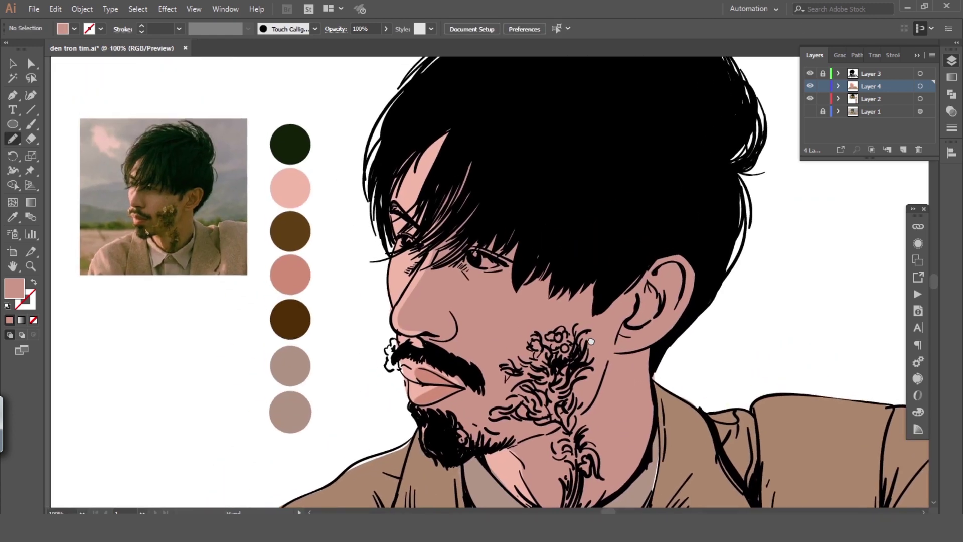
pyautogui.hotkey('ctrl', '+')
pyautogui.moveTo(457, 307); pyautogui.dragTo(457, 307)
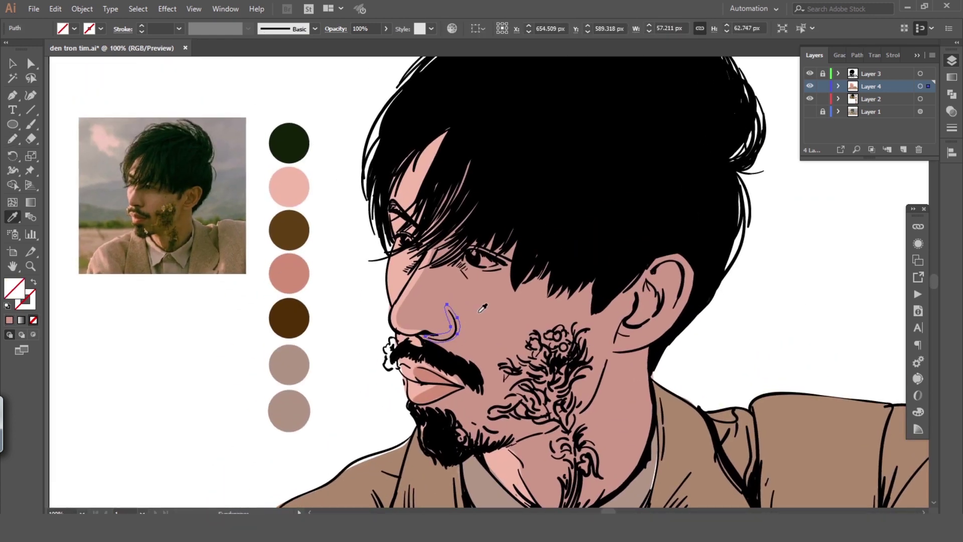
pyautogui.doubleClick(14, 288)
pyautogui.press('Return')
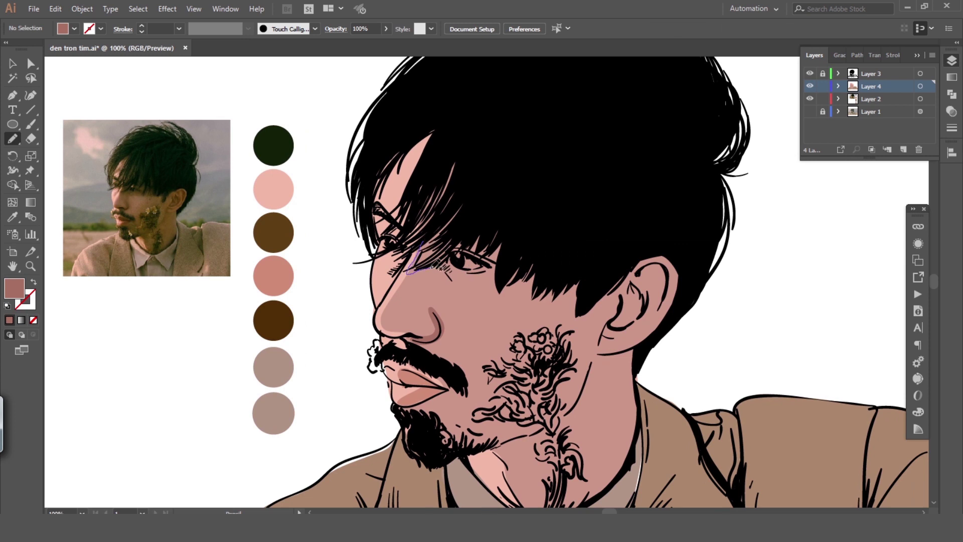
# Step: Draw shadow shapes under the hair, beside the nose, and from ear to chin
pyautogui.moveTo(477, 279); pyautogui.dragTo(408, 273)
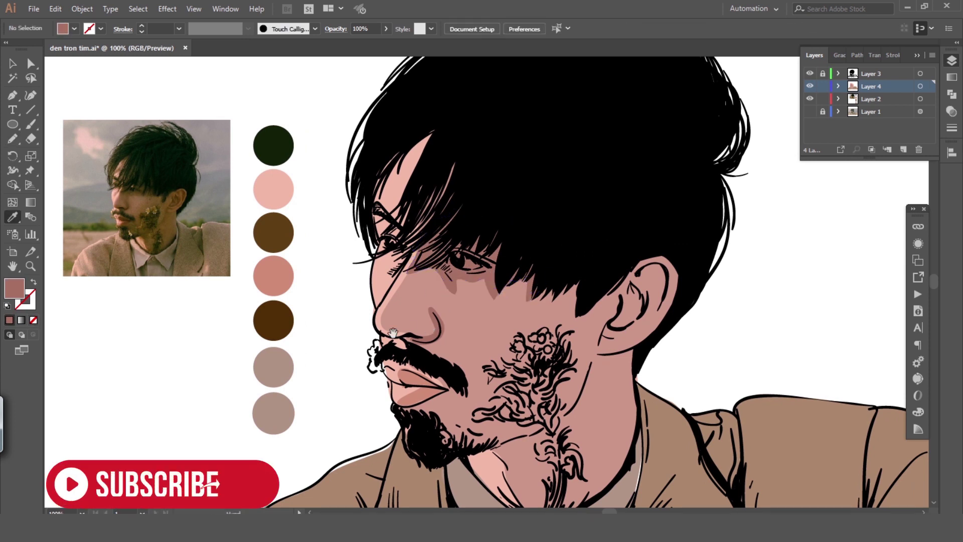
pyautogui.moveTo(399, 232); pyautogui.dragTo(414, 259)
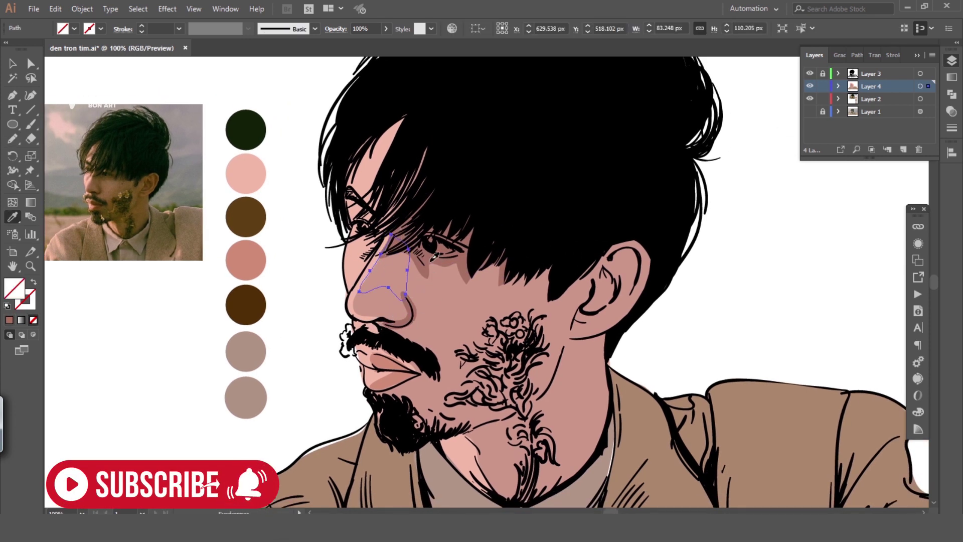
pyautogui.press('i')
pyautogui.click(552, 279)
pyautogui.press('n')
pyautogui.moveTo(582, 317); pyautogui.dragTo(484, 430)
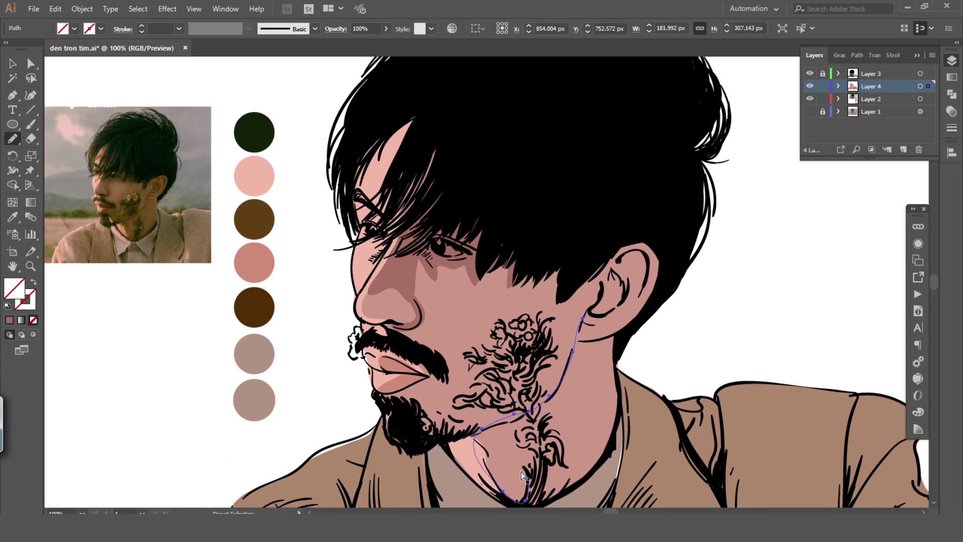
pyautogui.moveTo(585, 323); pyautogui.dragTo(582, 321)
# Step: Add darker skin-tone shadows along the ear and neck, inside the ear, and across the cheek
pyautogui.hotkey('ctrl', '-')
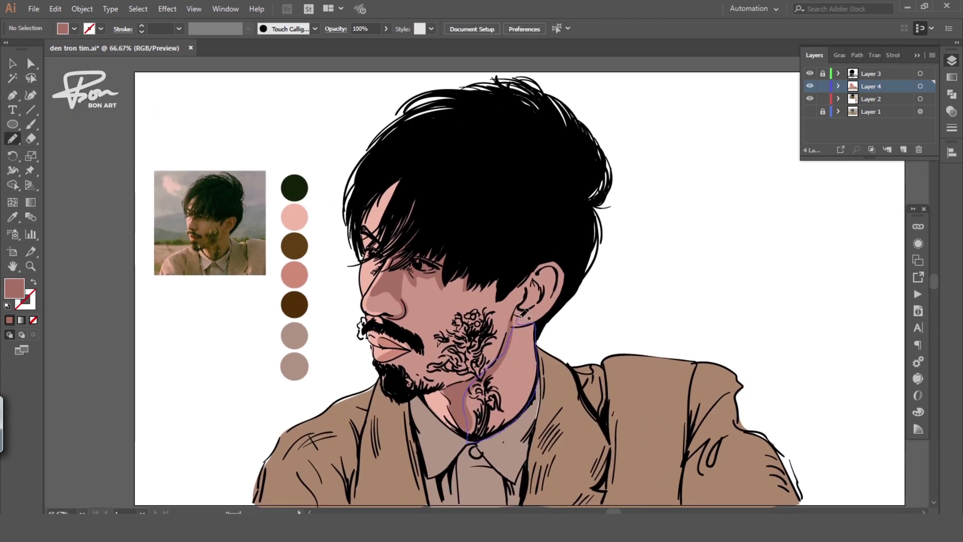
pyautogui.moveTo(543, 284); pyautogui.dragTo(544, 282)
pyautogui.hotkey('ctrl', '+')
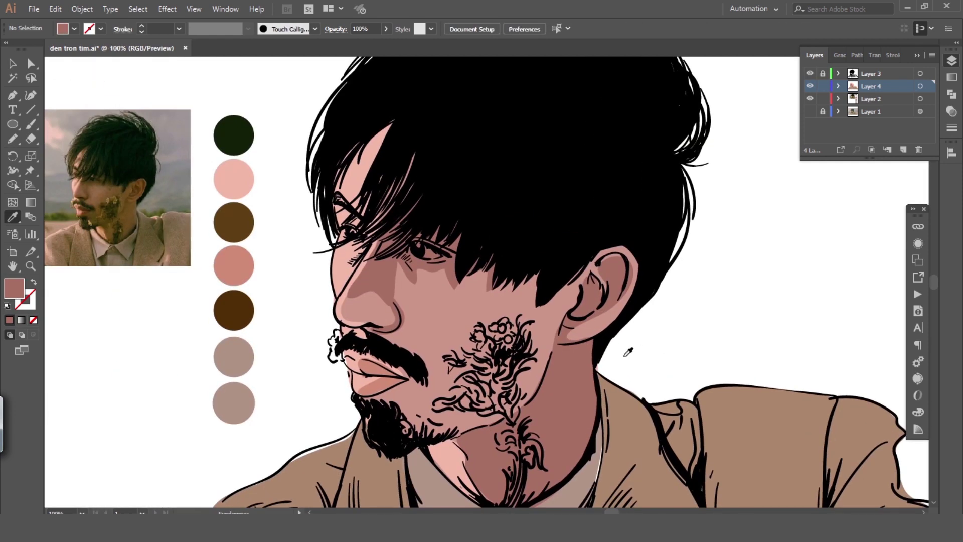
pyautogui.moveTo(607, 273); pyautogui.dragTo(605, 275)
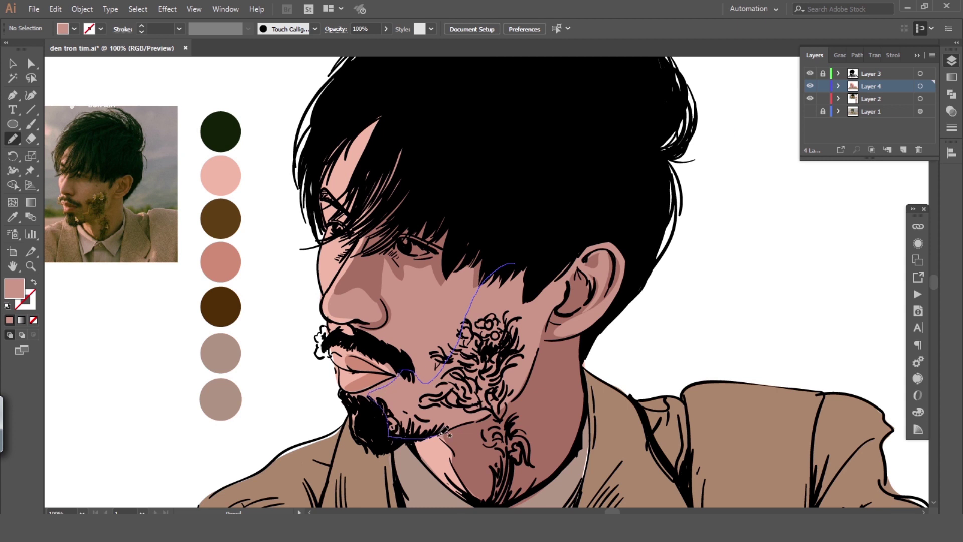
pyautogui.moveTo(563, 275); pyautogui.dragTo(555, 267)
pyautogui.press('i')
pyautogui.click(442, 274)
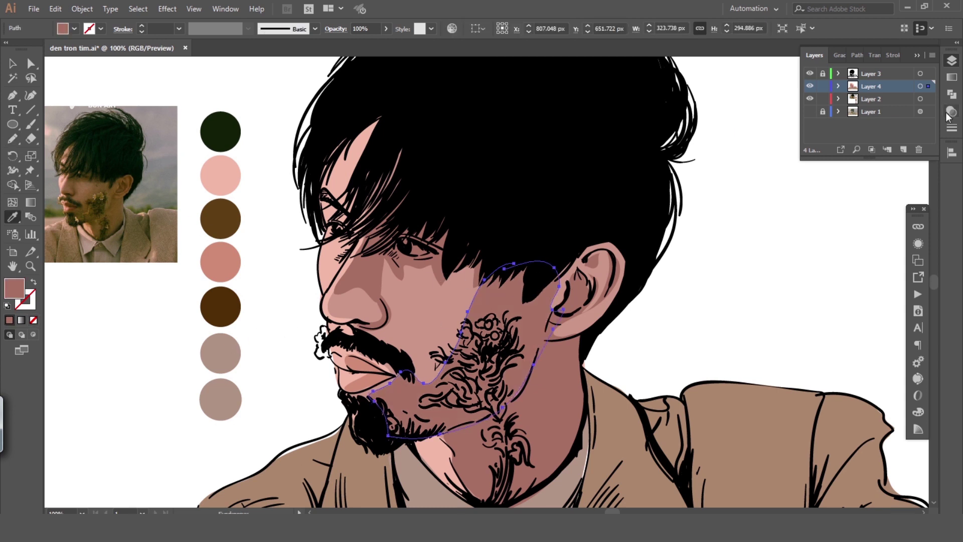
pyautogui.click(952, 111)
pyautogui.hotkey('ctrl', 'shift', 'a')
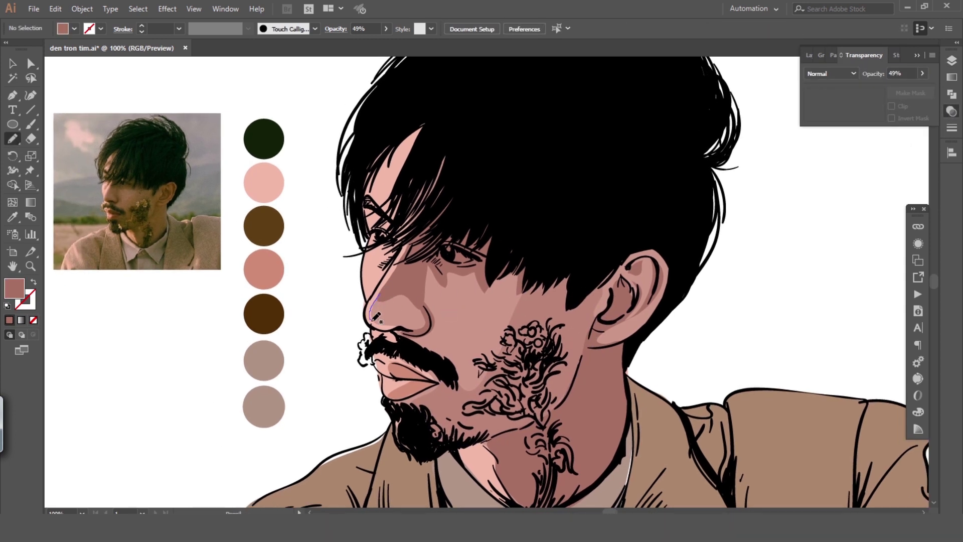
# Step: Set opacity to 49% and draw a soft highlight shape on the nose
pyautogui.click(381, 309)
pyautogui.hotkey('ctrl', 'shift', 'a')
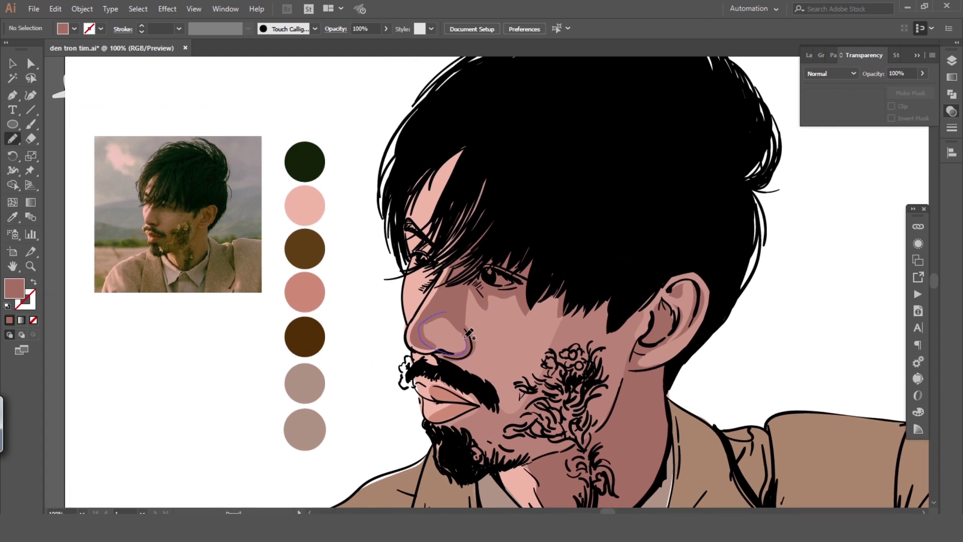
pyautogui.click(477, 309)
pyautogui.hscroll(1, 452, 321)
pyautogui.press('n')
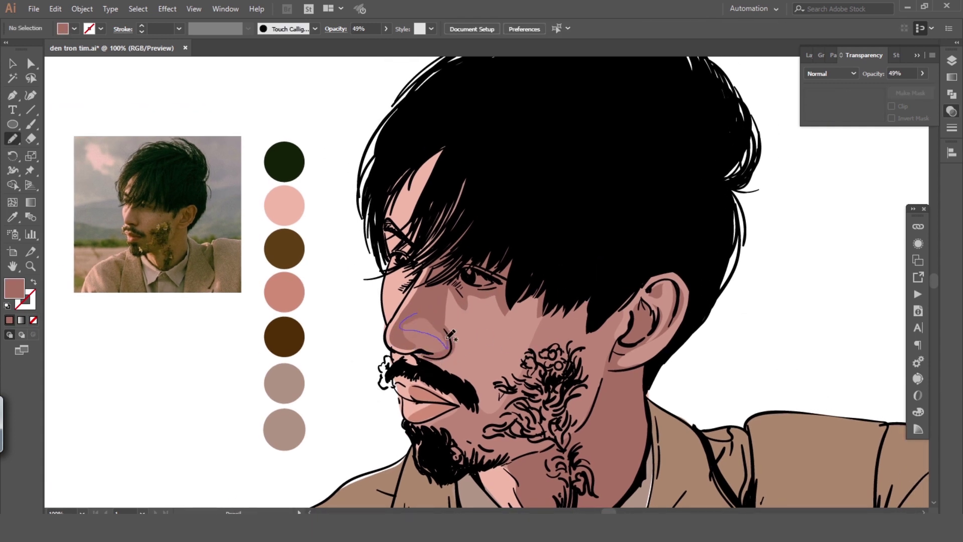
pyautogui.moveTo(450, 335); pyautogui.dragTo(418, 314)
# Step: Draw a small lighter-filled accent shape on the eye
pyautogui.hotkey('ctrl', 'shift', 'a')
pyautogui.scroll(-1, 501, 322)
pyautogui.press('i')
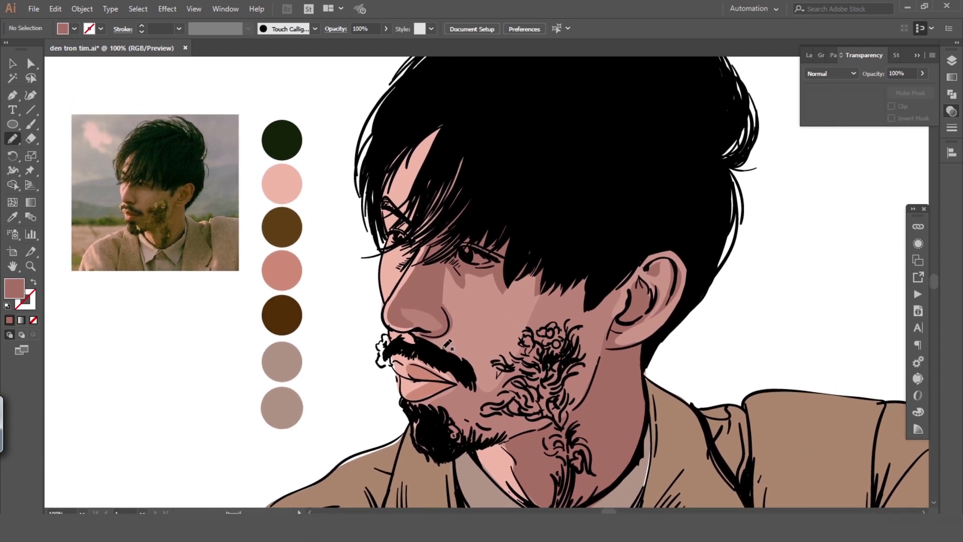
pyautogui.hotkey('ctrl', 'shift', 'a')
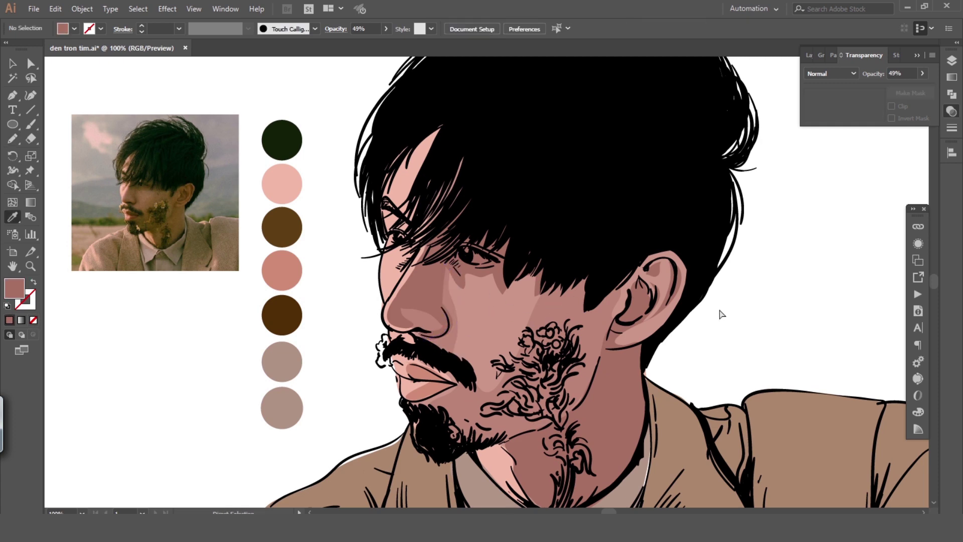
pyautogui.scroll(1, 535, 301)
pyautogui.moveTo(477, 256); pyautogui.dragTo(481, 262)
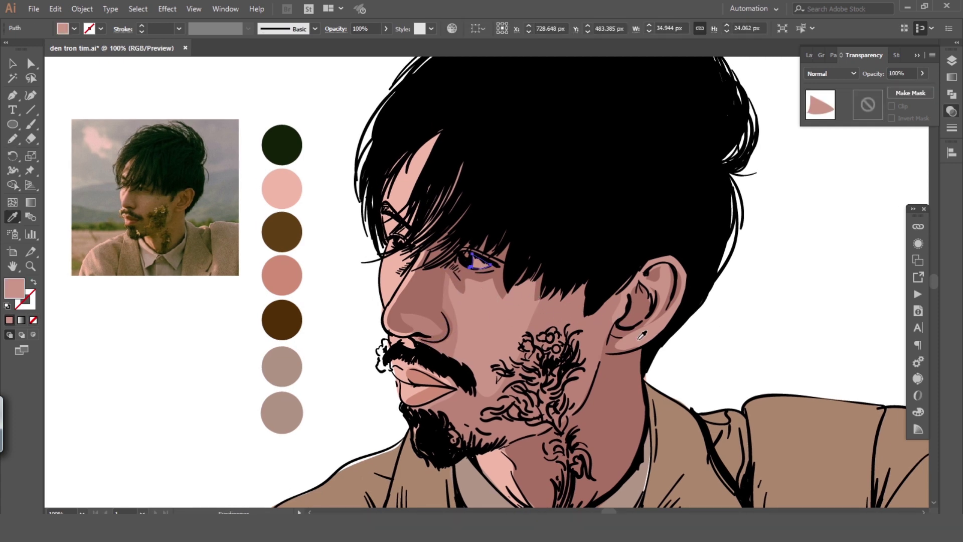
pyautogui.doubleClick(14, 288)
pyautogui.press('Return')
pyautogui.hotkey('ctrl', 'shift', 'a')
# Step: Pick light pink, then draw a small crescent filled with a darker sampled colour
pyautogui.scroll(-1, 697, 316)
pyautogui.press('i')
pyautogui.press('n')
pyautogui.scroll(1, 652, 319)
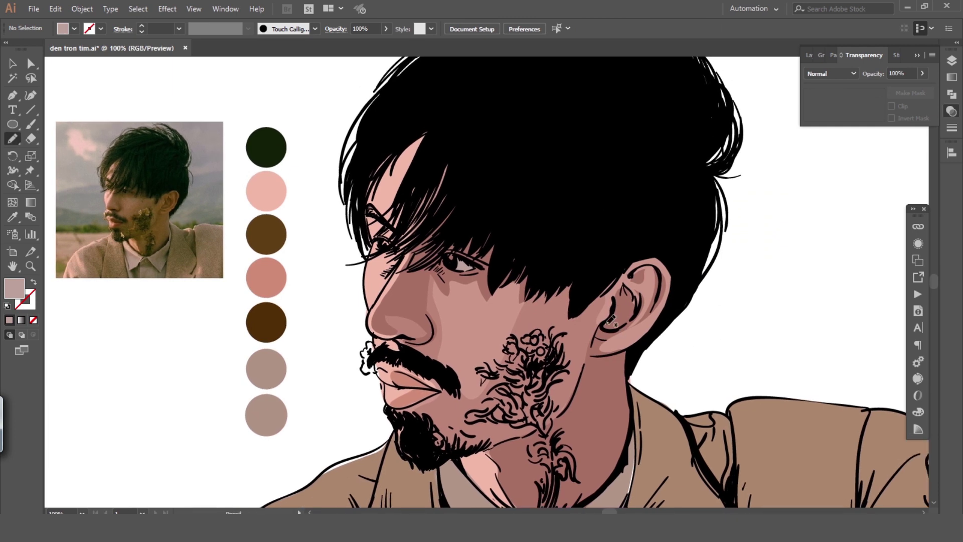
pyautogui.keyDown('ctrl'); pyautogui.click(457, 246); pyautogui.keyUp('ctrl')
pyautogui.hotkey('ctrl', 'shift', 'a')
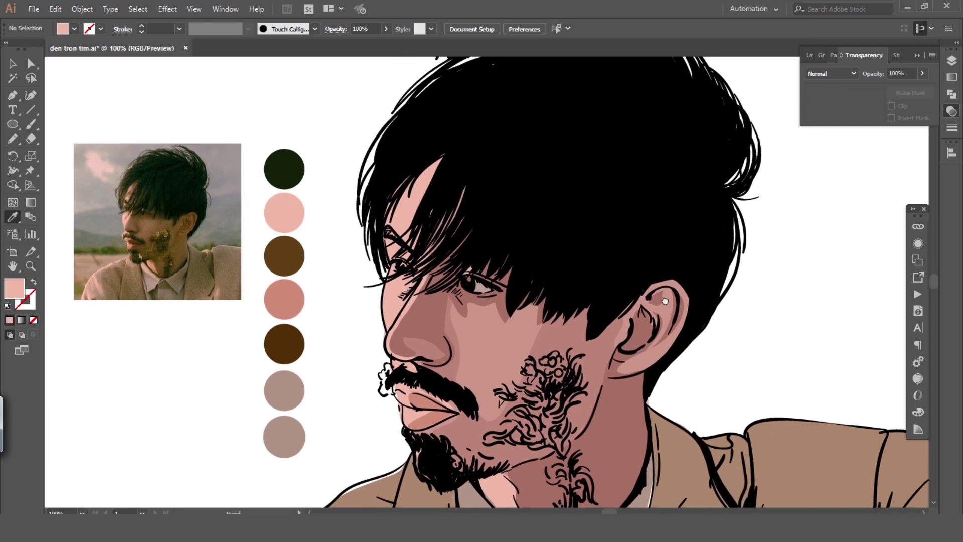
pyautogui.scroll(1, 454, 271)
pyautogui.moveTo(401, 226); pyautogui.dragTo(459, 156)
pyautogui.hscroll(1, 452, 302)
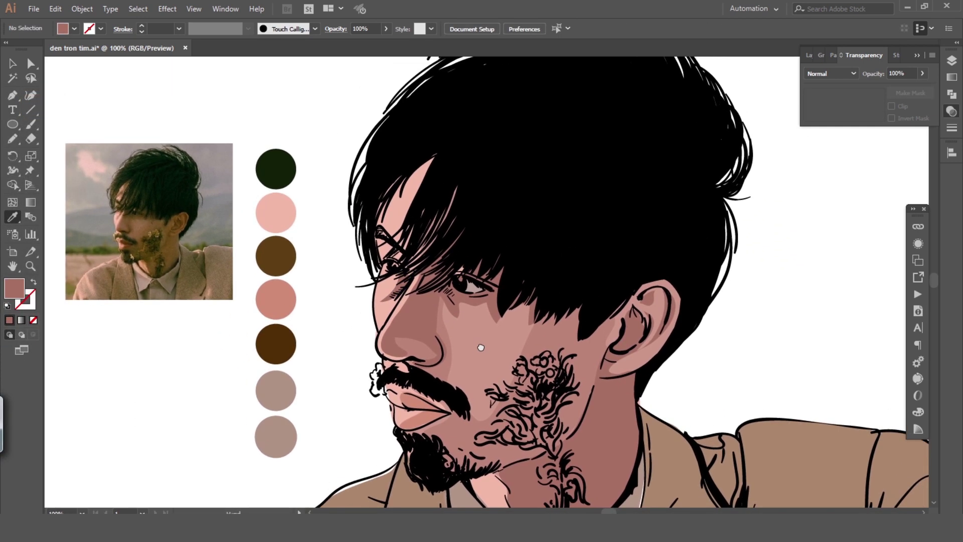
pyautogui.press('i')
pyautogui.click(438, 258)
pyautogui.hotkey('ctrl', 'shift', 'a')
# Step: Fill the beard tattoo with brown
pyautogui.hotkey('ctrl', '-')
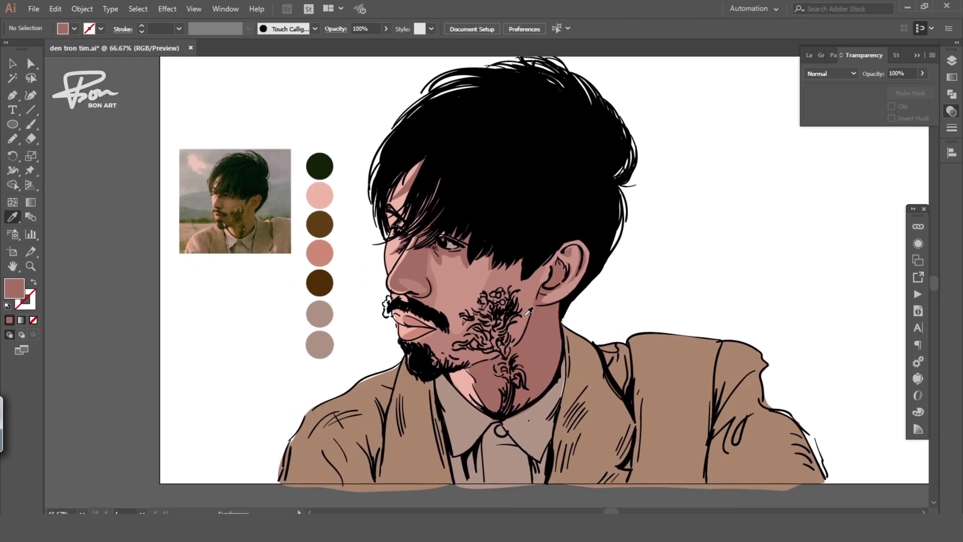
pyautogui.press('n')
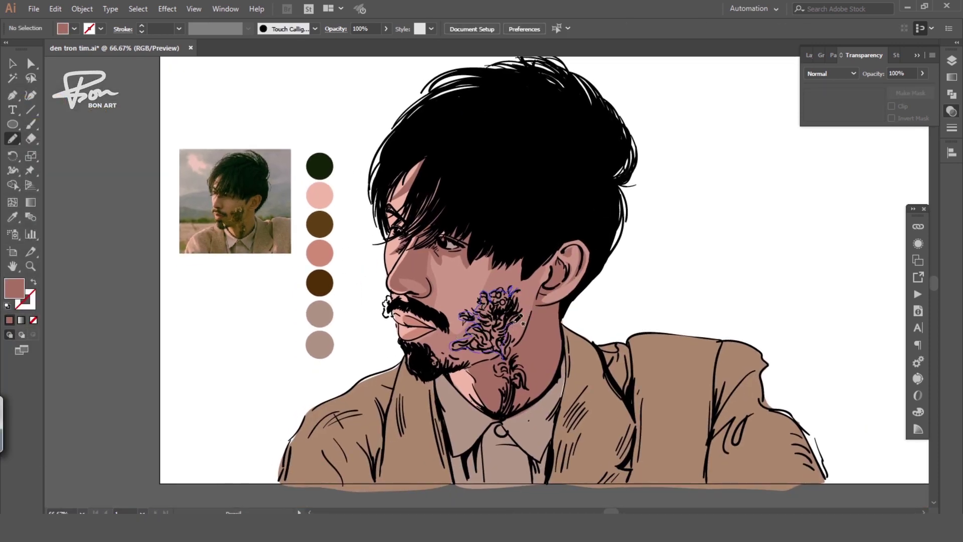
pyautogui.press('i')
pyautogui.click(320, 224)
pyautogui.hotkey('ctrl', 'shift', 'a')
# Step: Draw a small blob inside the tattoo and fill it with tan
pyautogui.hotkey('ctrl', '+')
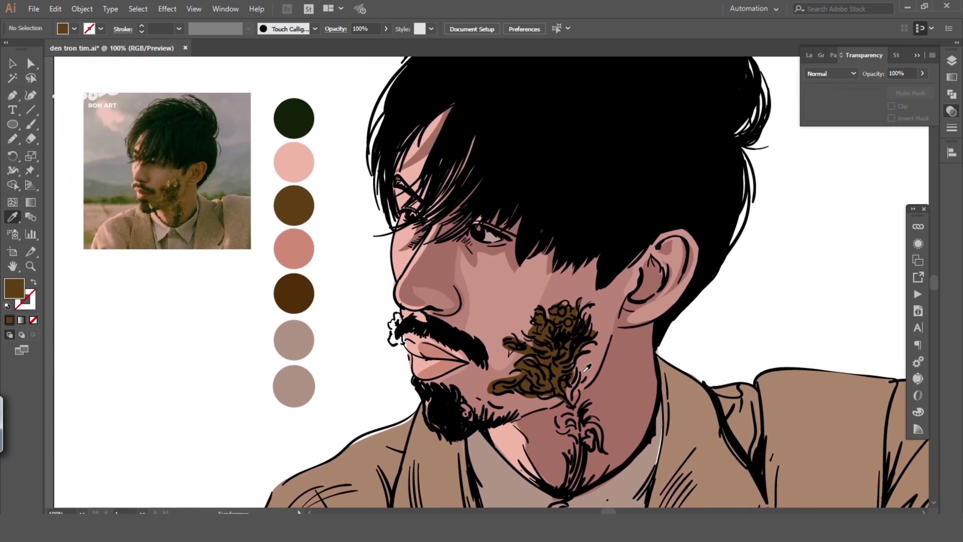
pyautogui.press('n')
pyautogui.press('i')
pyautogui.moveTo(577, 304)
pyautogui.mouseDown()
pyautogui.moveTo(552, 307)
pyautogui.moveTo(562, 326)
pyautogui.mouseUp()
pyautogui.click(176, 179)
pyautogui.hotkey('ctrl', 'shift', 'a')
# Step: Fill a small cheek shape and add a light tan accent on the mustache
pyautogui.press('n')
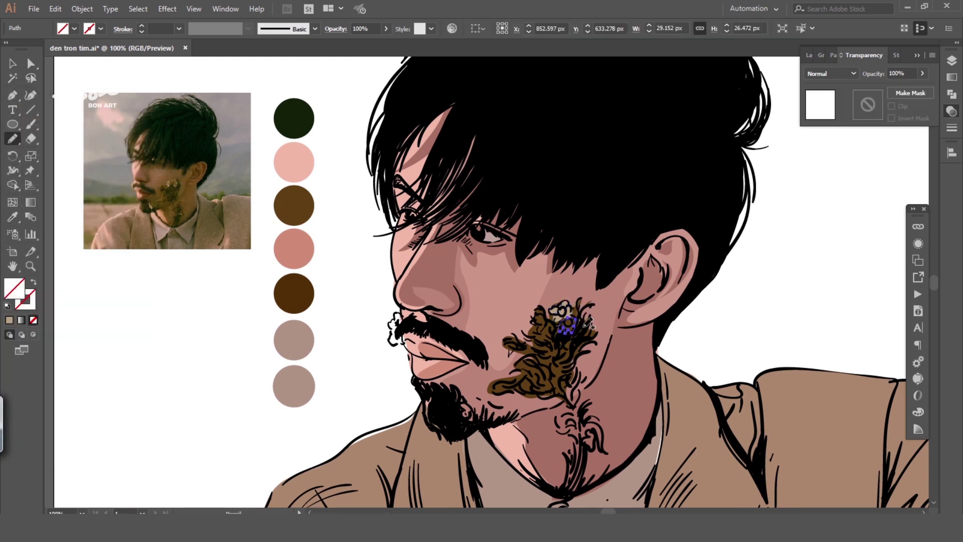
pyautogui.press('i')
pyautogui.click(666, 321)
pyautogui.hotkey('ctrl', 'shift', 'a')
pyautogui.press('n')
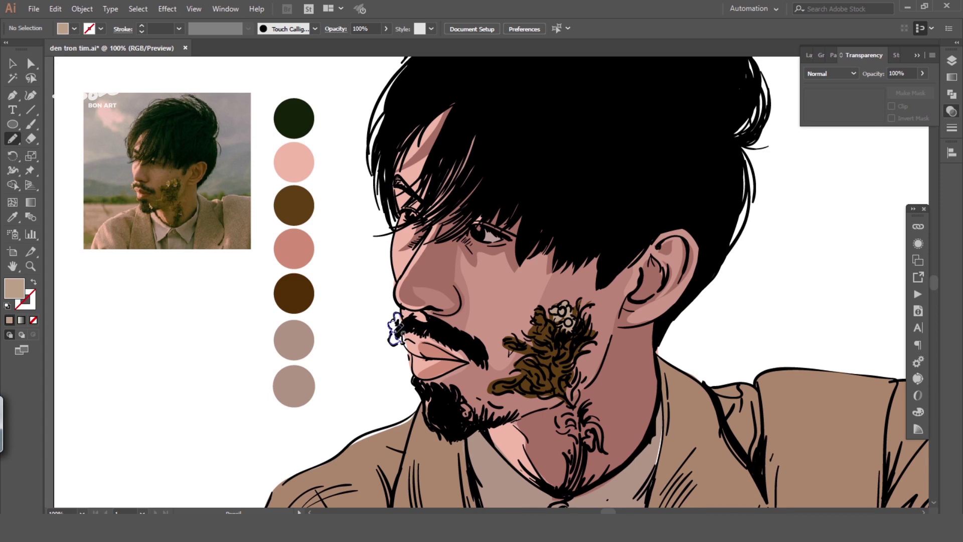
pyautogui.moveTo(399, 331); pyautogui.dragTo(401, 342)
pyautogui.press('i')
pyautogui.click(562, 313)
pyautogui.hotkey('ctrl', 'shift', 'a')
# Step: Add two small shapes at the eye, filled with sampled and darker rose colours
pyautogui.press('n')
pyautogui.press('i')
pyautogui.moveTo(476, 226); pyautogui.dragTo(483, 246)
pyautogui.click(493, 238)
pyautogui.hotkey('ctrl', 'shift', 'a')
pyautogui.press('n')
pyautogui.moveTo(401, 204); pyautogui.dragTo(409, 221)
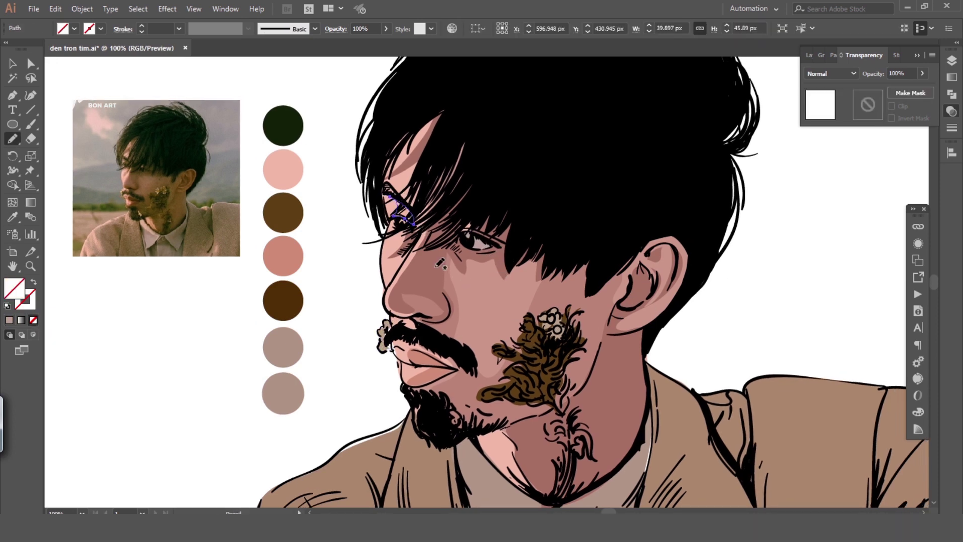
pyautogui.press('i')
pyautogui.click(688, 311)
pyautogui.hotkey('ctrl', 'shift', 'a')
# Step: Draw a cheek shadow stroke and set its opacity to 49%
pyautogui.press('n')
pyautogui.moveTo(547, 280)
pyautogui.mouseDown()
pyautogui.moveTo(502, 268)
pyautogui.moveTo(545, 298)
pyautogui.moveTo(467, 401)
pyautogui.mouseUp()
pyautogui.press('4')
pyautogui.press('9')
pyautogui.hotkey('ctrl', 'shift', 'a')
# Step: Outline a large shadow across the cheek and finish its stroke
pyautogui.moveTo(527, 324); pyautogui.dragTo(559, 331)
pyautogui.hotkey('shift', 'n')
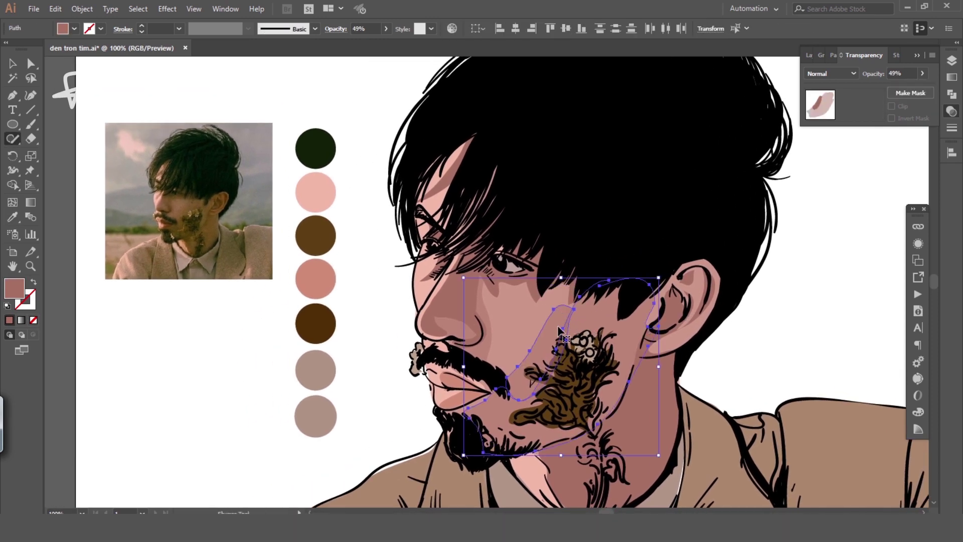
pyautogui.hotkey('ctrl', 'shift', 'a')
pyautogui.press('n')
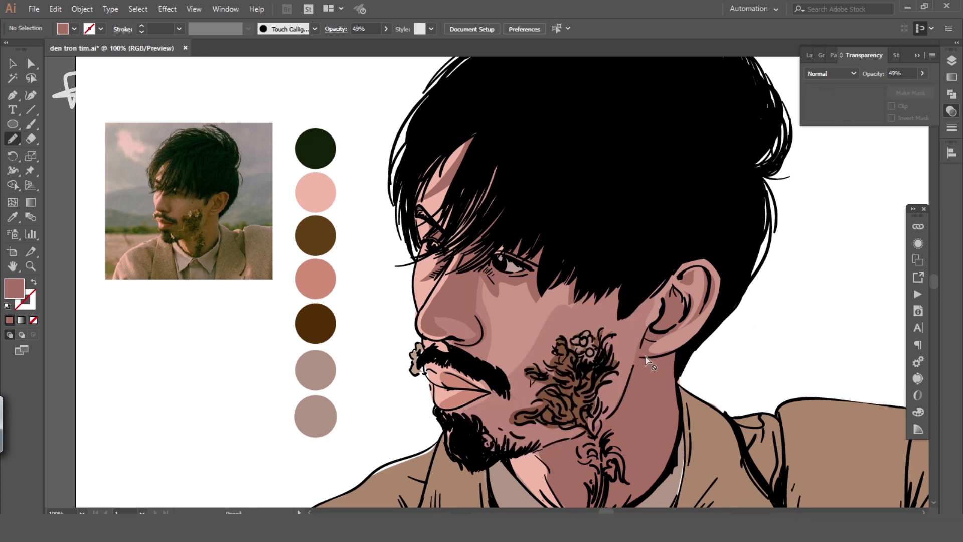
pyautogui.moveTo(628, 389); pyautogui.dragTo(637, 335)
pyautogui.hotkey('ctrl', 'shift', 'a')
pyautogui.hotkey('ctrl', '-')
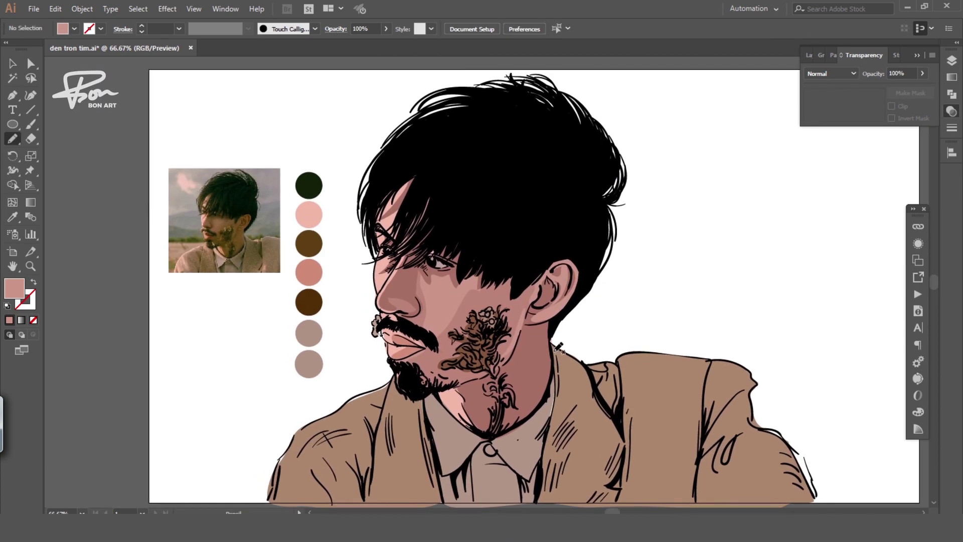
# Step: Draw two dark shadow shapes on the right shoulder
pyautogui.moveTo(559, 350); pyautogui.dragTo(558, 353)
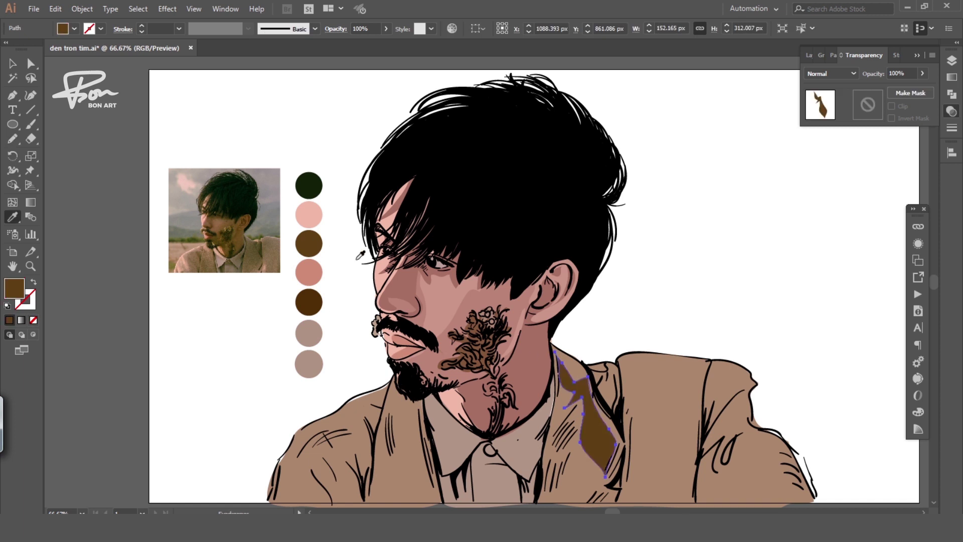
pyautogui.press('i')
pyautogui.hotkey('ctrl', 'shift', 'a')
pyautogui.hscroll(1, 593, 382)
pyautogui.press('n')
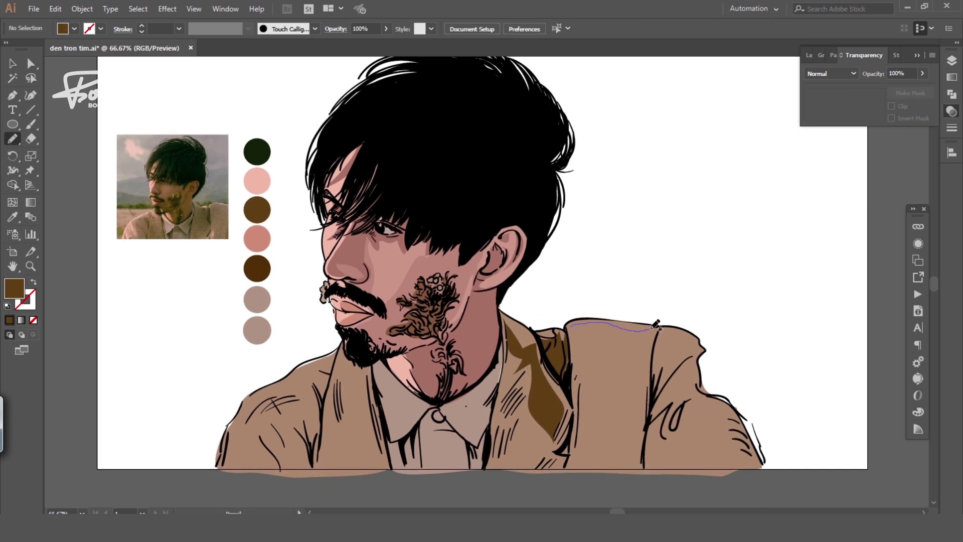
pyautogui.moveTo(607, 326); pyautogui.dragTo(640, 413)
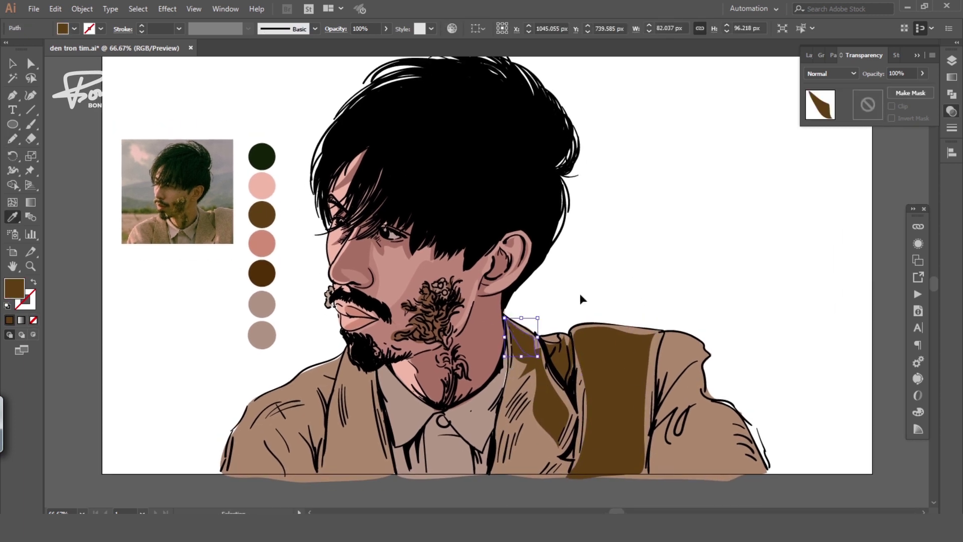
# Step: Add a dark brown left-shoulder shadow and pull its bottom point down
pyautogui.moveTo(562, 384); pyautogui.dragTo(567, 417)
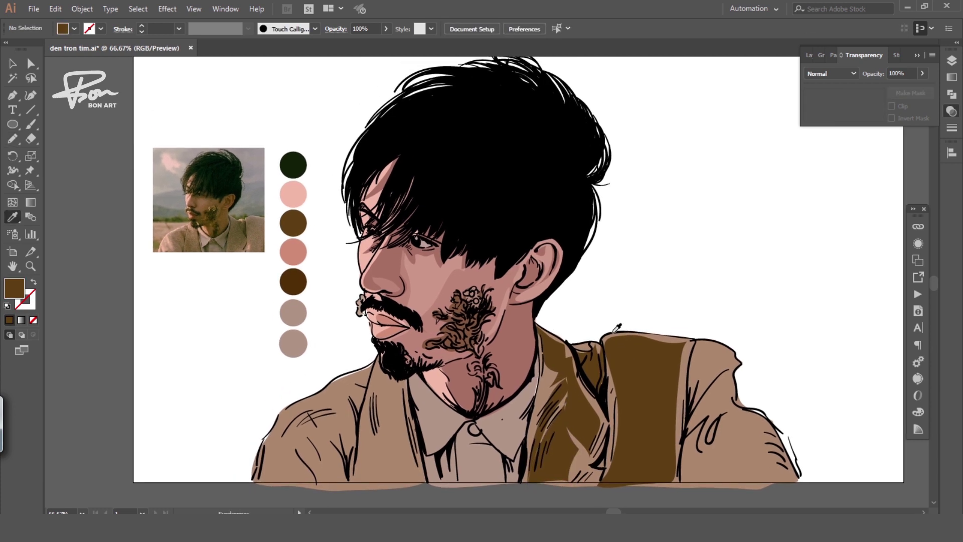
pyautogui.press('i')
pyautogui.click(397, 442)
pyautogui.press('a')
pyautogui.click(405, 477)
pyautogui.moveTo(405, 477); pyautogui.dragTo(396, 495)
pyautogui.hotkey('ctrl', 'shift', 'a')
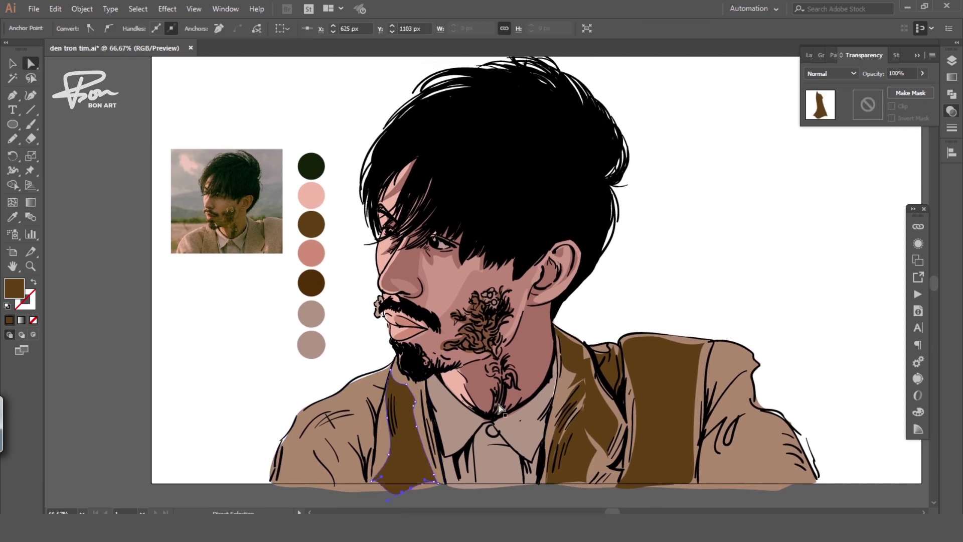
# Step: Draw more left-shoulder shadow and a mauve-brown fold shape near the collar
pyautogui.press('n')
pyautogui.moveTo(378, 377); pyautogui.dragTo(378, 478)
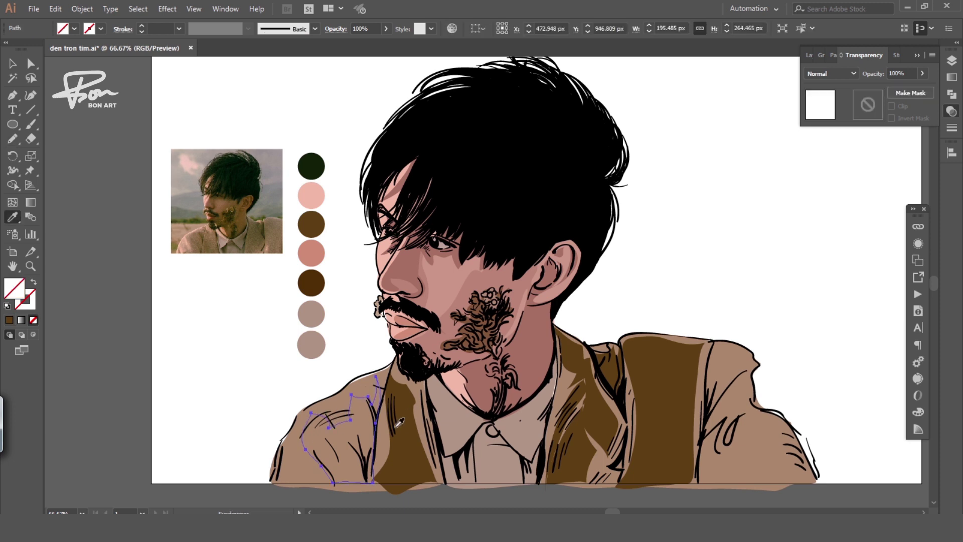
pyautogui.scroll(-1, 305, 434)
pyautogui.moveTo(297, 424); pyautogui.dragTo(327, 457)
pyautogui.moveTo(651, 306); pyautogui.dragTo(607, 326)
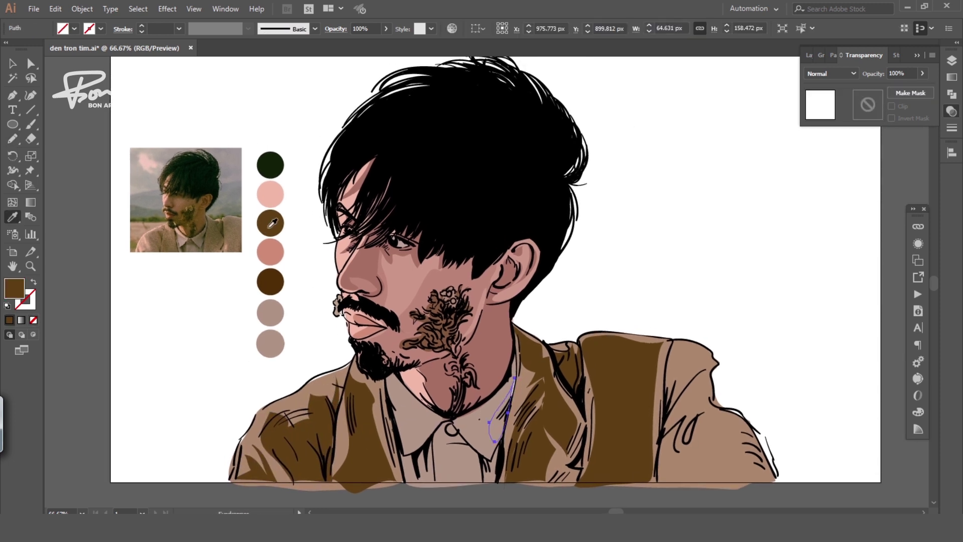
pyautogui.doubleClick(14, 289)
pyautogui.press('Return')
# Step: Draw three shading strokes around the collar
pyautogui.press('n')
pyautogui.scroll(-1, 450, 420)
pyautogui.moveTo(436, 423); pyautogui.dragTo(455, 404)
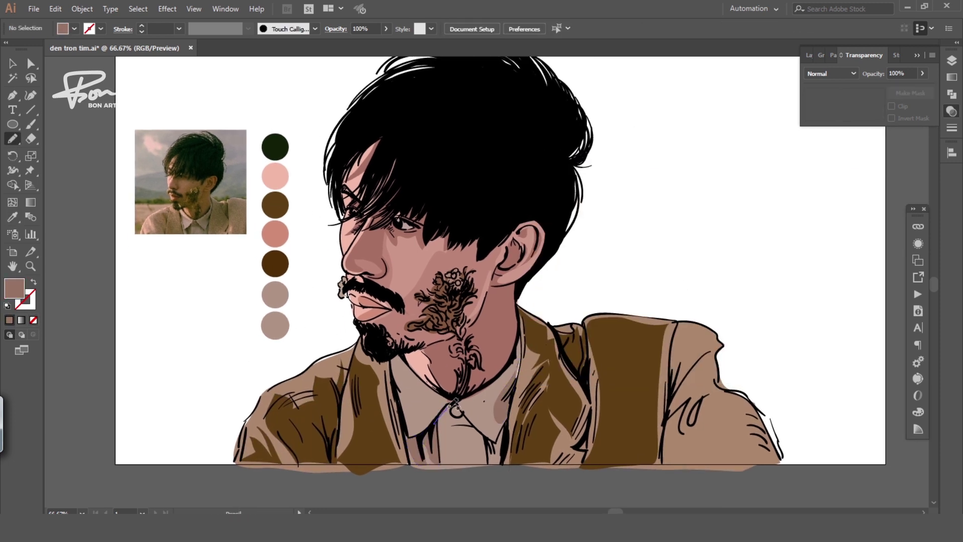
pyautogui.moveTo(557, 388); pyautogui.dragTo(541, 374)
pyautogui.moveTo(469, 441); pyautogui.dragTo(484, 412)
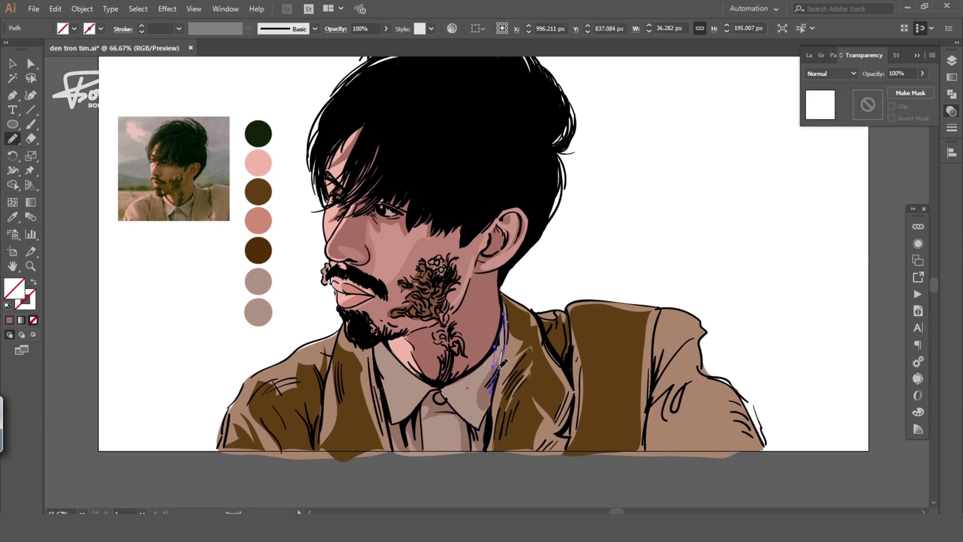
pyautogui.scroll(1, 506, 319)
# Step: Draw a shading shape along the jaw and make the cheek stroke a translucent highlight
pyautogui.moveTo(440, 357)
pyautogui.mouseDown()
pyautogui.moveTo(486, 307)
pyautogui.moveTo(445, 311)
pyautogui.moveTo(420, 284)
pyautogui.mouseUp()
pyautogui.press('n')
pyautogui.hotkey('ctrl', 'shift', 'a')
pyautogui.hscroll(-3, 458, 273)
pyautogui.hotkey('ctrl', 'shift', 'a')
pyautogui.press('i')
pyautogui.press('i')
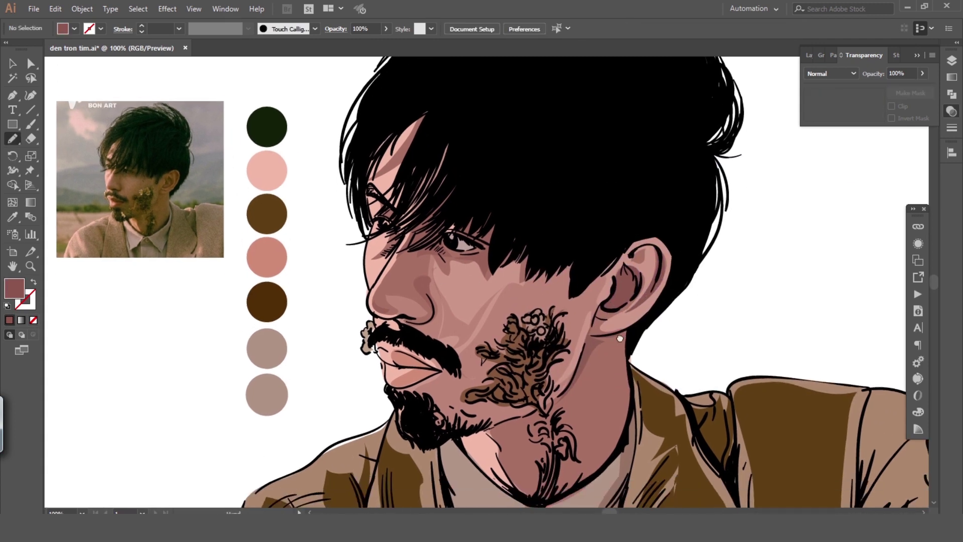
# Step: Draw a shading shape up the jaw edge and fill it with a lighter skin tone
pyautogui.moveTo(606, 412); pyautogui.dragTo(639, 336)
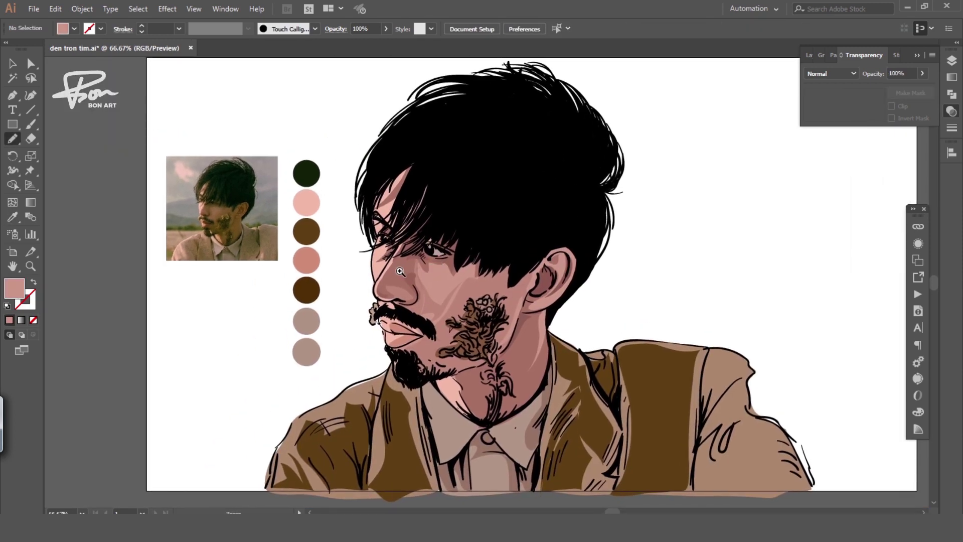
pyautogui.click(400, 272)
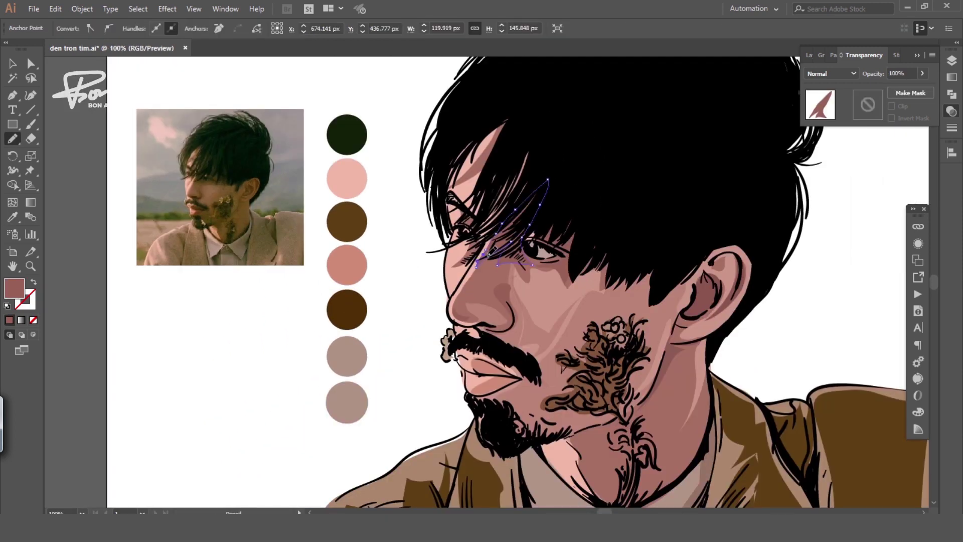
pyautogui.hotkey('shift', 'e')
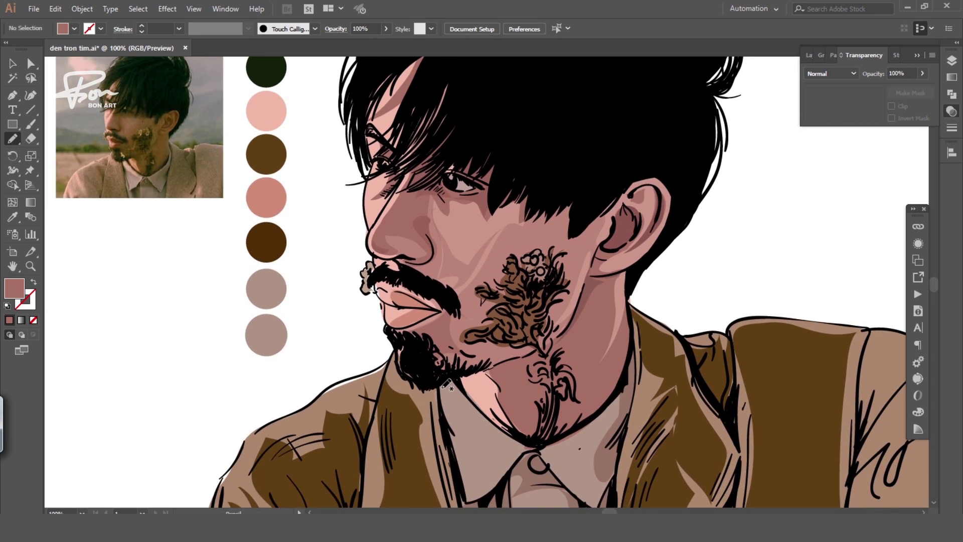
pyautogui.press('i')
pyautogui.click(476, 424)
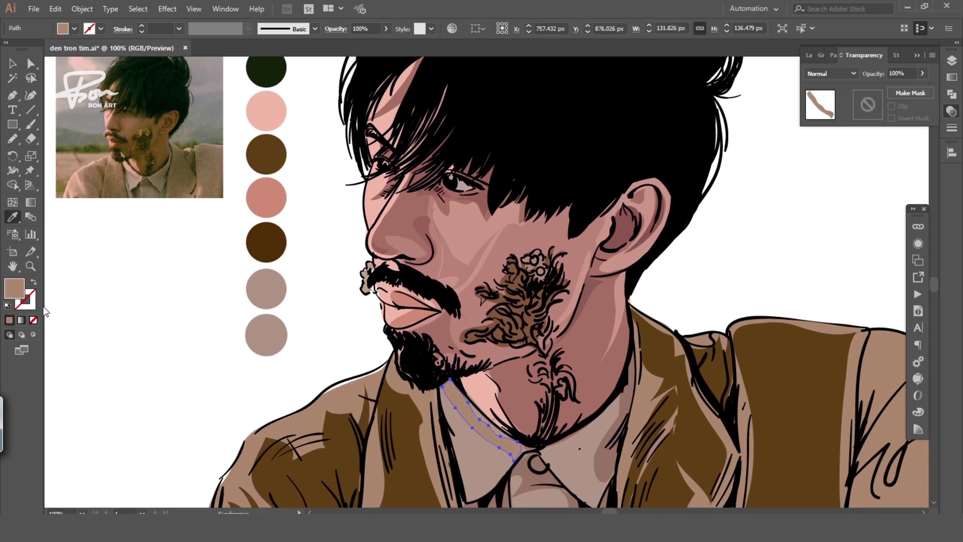
pyautogui.doubleClick(14, 288)
pyautogui.click(683, 243)
pyautogui.press('Return')
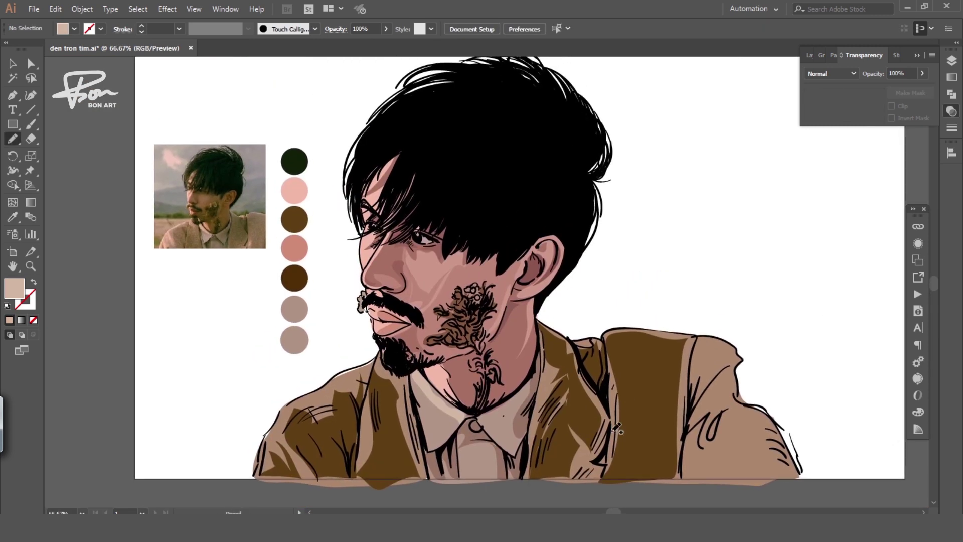
# Step: Draw a shading shape from the chin to the collar with a lighter skin fill
pyautogui.moveTo(627, 458); pyautogui.dragTo(621, 430)
pyautogui.press('i')
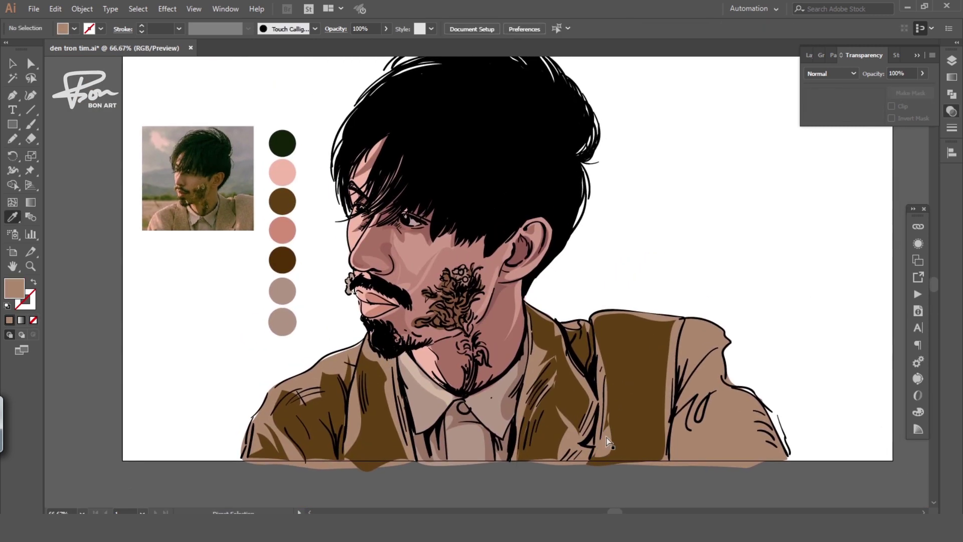
pyautogui.press('i')
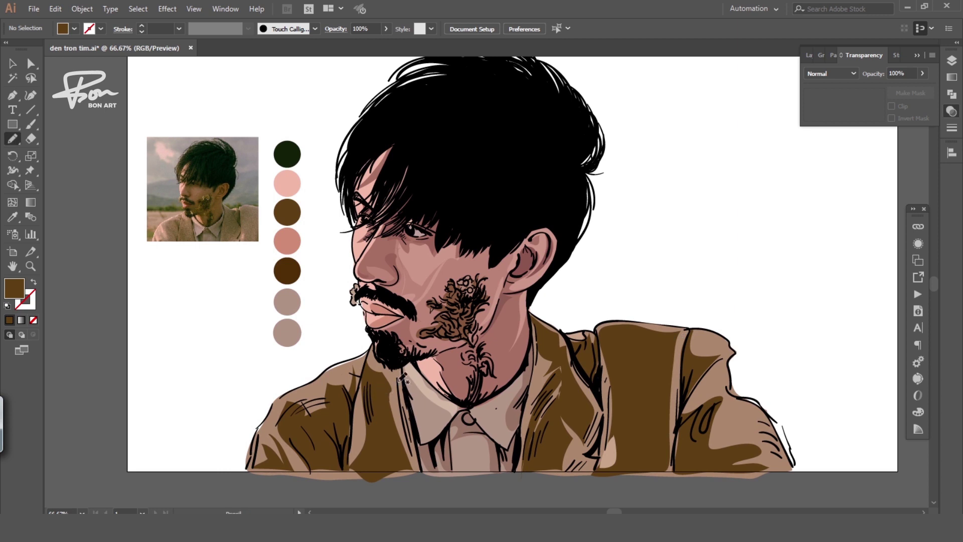
pyautogui.moveTo(581, 286); pyautogui.dragTo(568, 304)
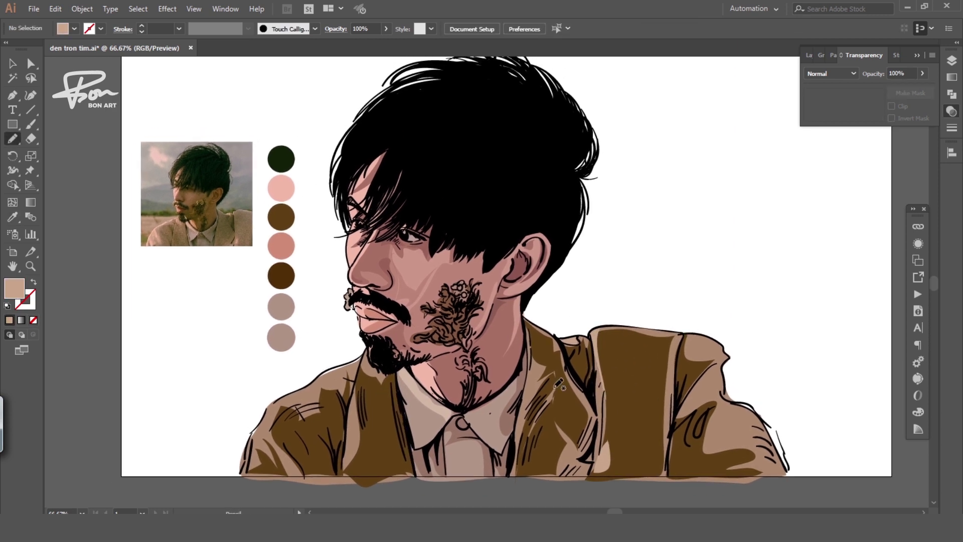
# Step: Add highlight shapes at the collar and left shoulder filled with #d4b4a4
pyautogui.moveTo(445, 413)
pyautogui.mouseDown()
pyautogui.moveTo(418, 442)
pyautogui.moveTo(443, 416)
pyautogui.mouseUp()
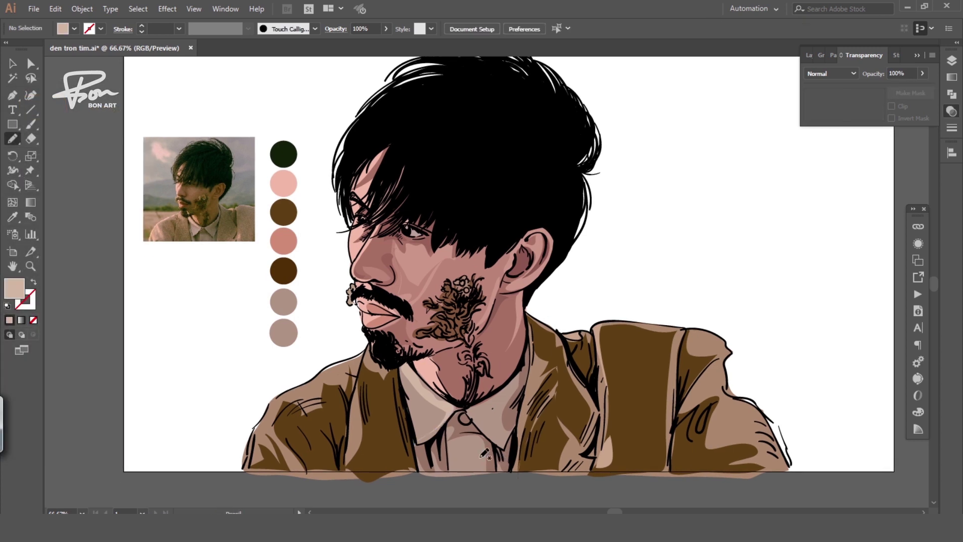
pyautogui.press('i')
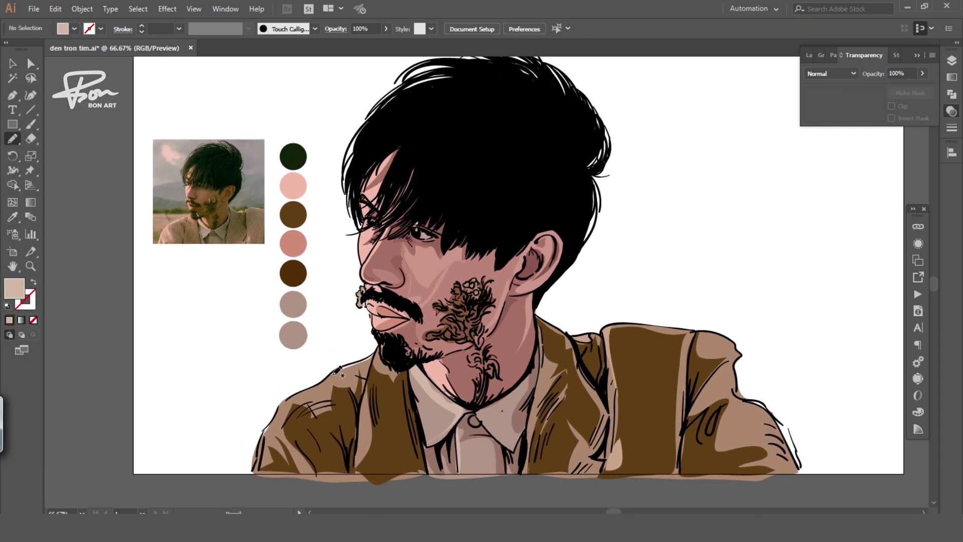
pyautogui.moveTo(281, 408); pyautogui.dragTo(334, 374)
pyautogui.press('i')
pyautogui.click(293, 186)
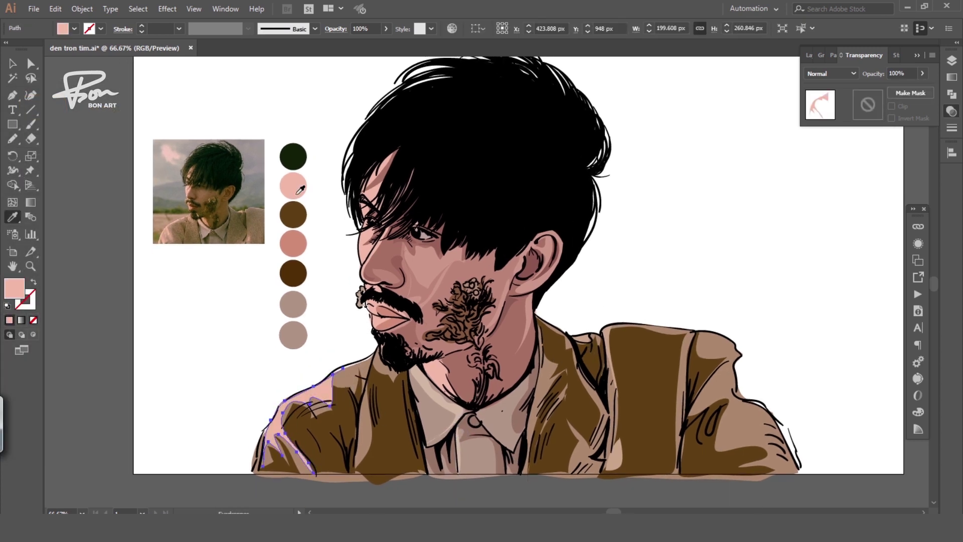
pyautogui.doubleClick(14, 288)
pyautogui.write('d4b4a4')
pyautogui.press('Return')
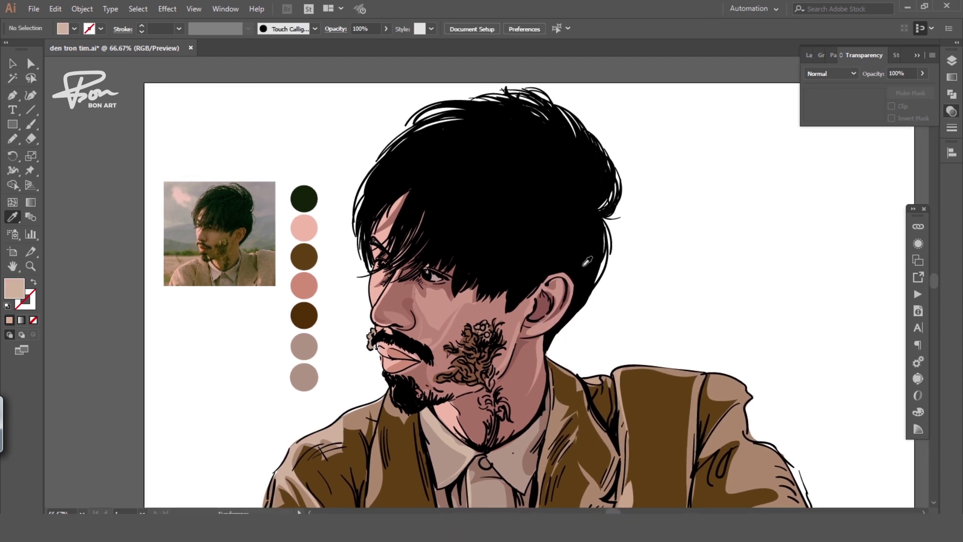
# Step: Draw a highlight strand across the fringe and fill it with the dark green swatch
pyautogui.moveTo(429, 236); pyautogui.dragTo(427, 237)
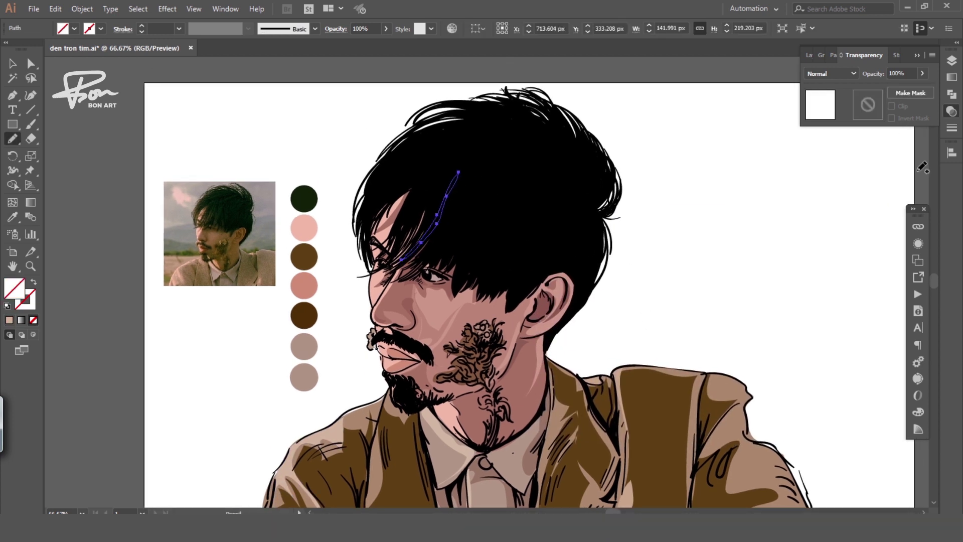
pyautogui.click(952, 60)
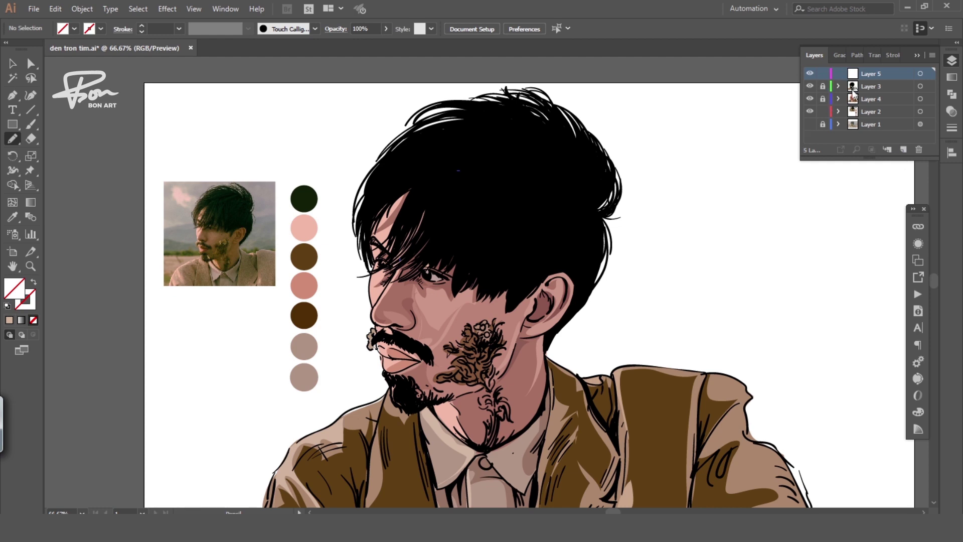
pyautogui.hotkey('ctrl', '1')
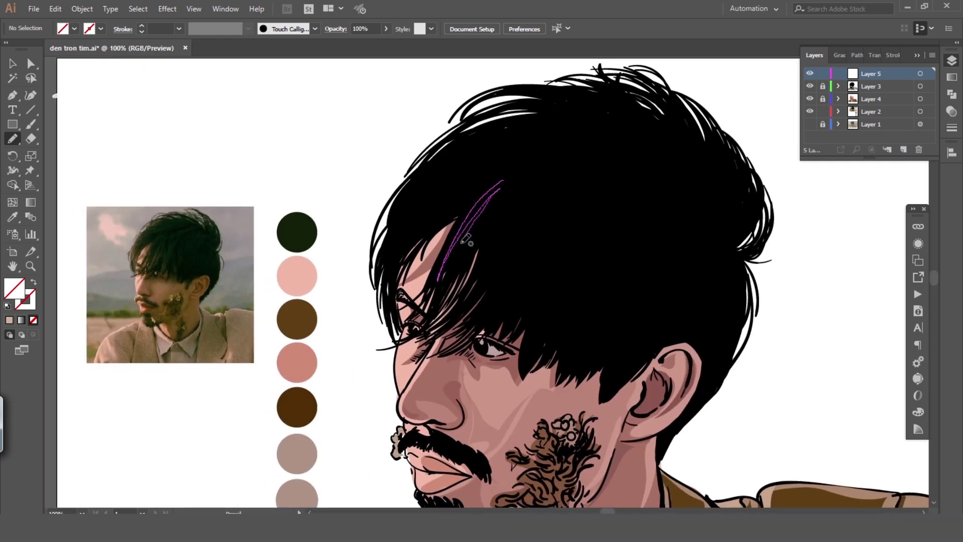
pyautogui.press('i')
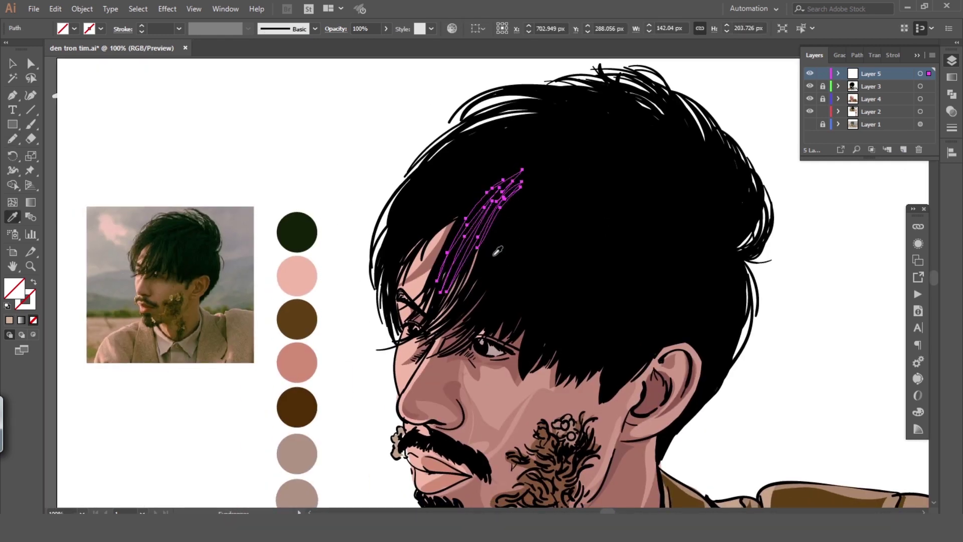
pyautogui.click(297, 233)
pyautogui.hotkey('shift', 'e')
pyautogui.press('n')
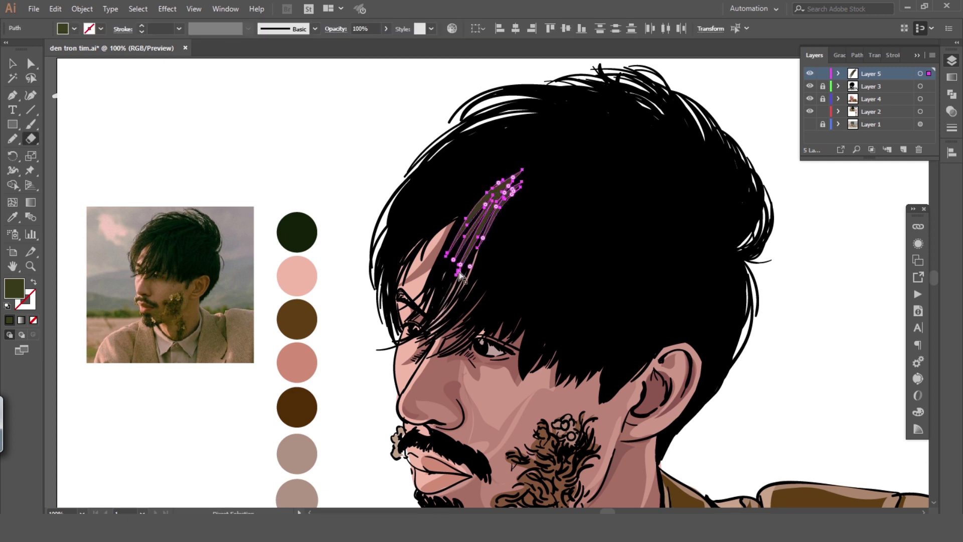
pyautogui.hotkey('ctrl', 'shift', 'a')
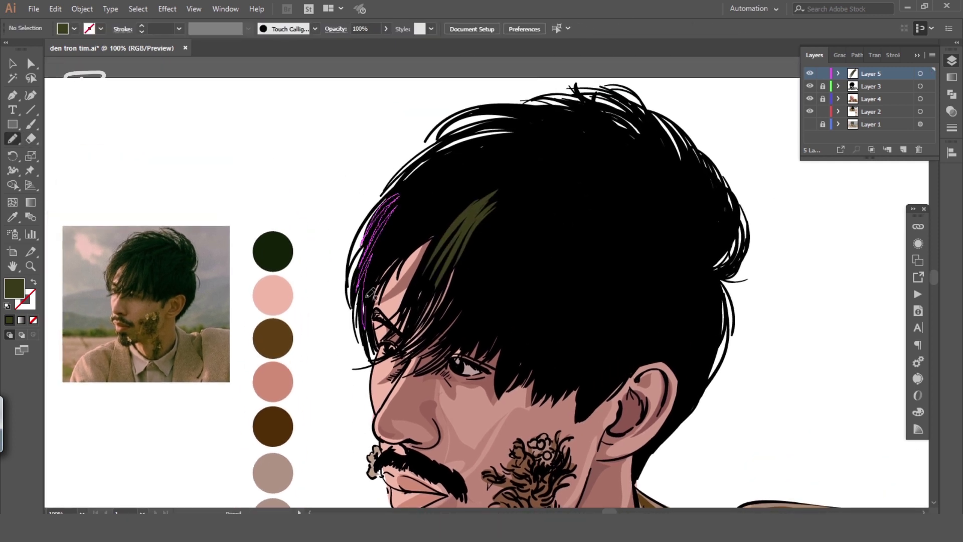
# Step: Colour the additional hair strands olive green using the Eyedropper
pyautogui.press('i')
pyautogui.click(466, 221)
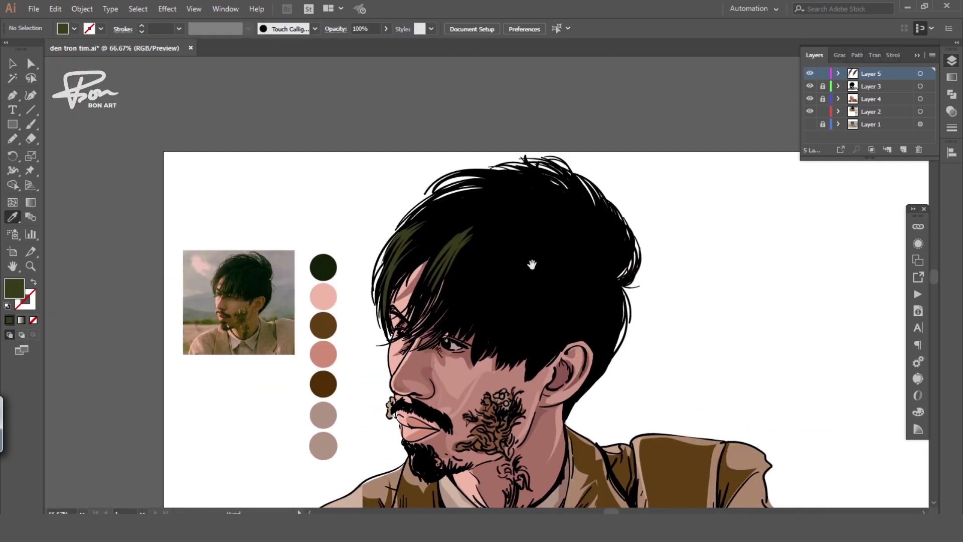
pyautogui.press('n')
pyautogui.hotkey('ctrl', 'shift', 'a')
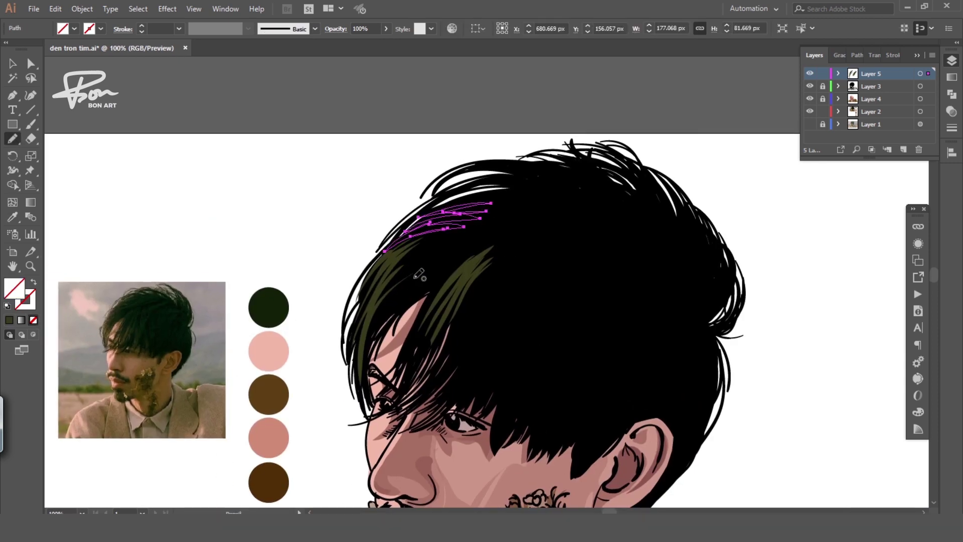
pyautogui.press('i')
pyautogui.click(502, 201)
pyautogui.press('n')
pyautogui.hotkey('ctrl', 'shift', 'a')
pyautogui.scroll(-2, 523, 138)
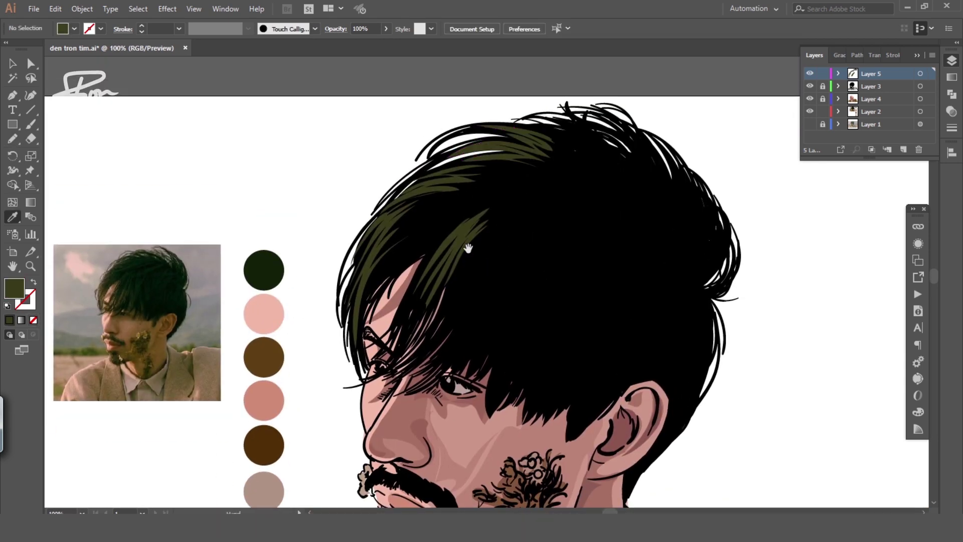
pyautogui.scroll(1, 509, 157)
# Step: Draw four more highlight strands along the top of the hair and down the fringe
pyautogui.moveTo(558, 208); pyautogui.dragTo(481, 264)
pyautogui.moveTo(568, 229); pyautogui.dragTo(471, 358)
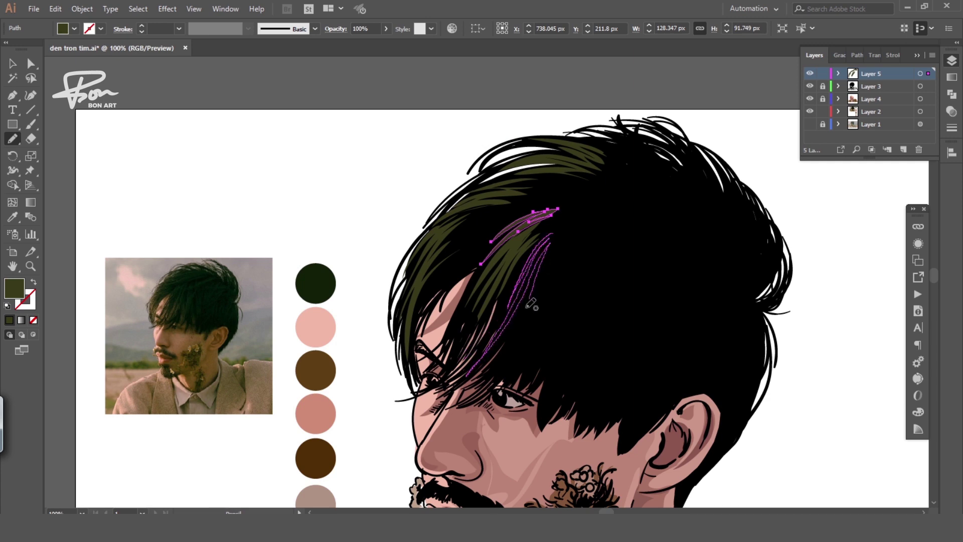
pyautogui.scroll(-2, 531, 304)
pyautogui.moveTo(530, 173); pyautogui.dragTo(447, 301)
pyautogui.scroll(-2, 552, 146)
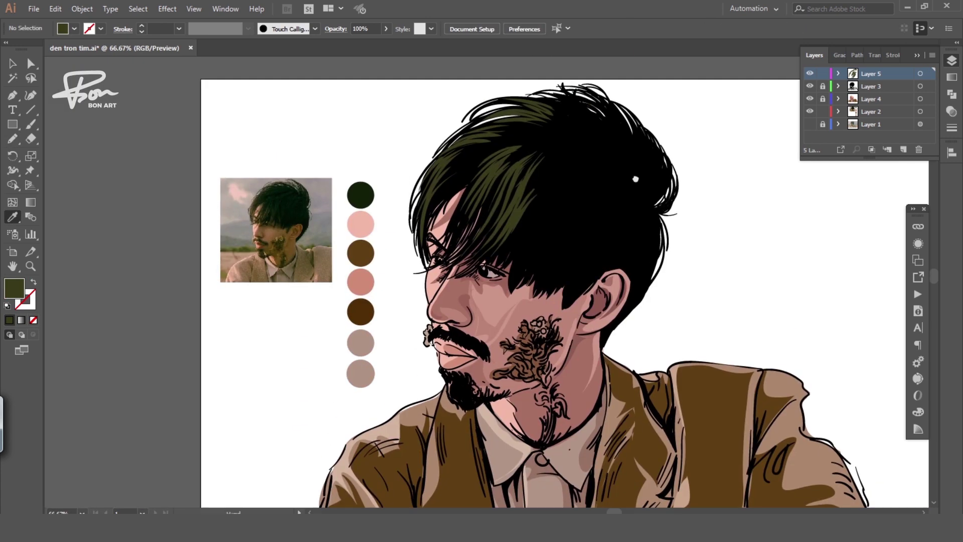
pyautogui.scroll(2, 505, 290)
pyautogui.moveTo(527, 246); pyautogui.dragTo(481, 321)
# Step: Select the hair strands, group them and try a gradient fill
pyautogui.press('v')
pyautogui.click(443, 396)
pyautogui.keyDown('shift'); pyautogui.click(432, 351); pyautogui.keyUp('shift')
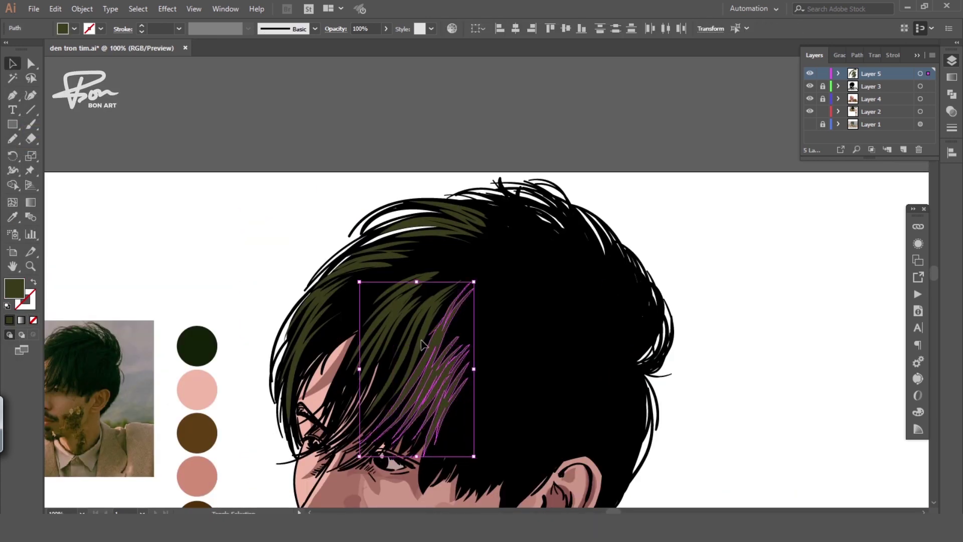
pyautogui.keyDown('shift'); pyautogui.click(409, 297); pyautogui.keyUp('shift')
pyautogui.hotkey('ctrl', 'shift', 'F9')
pyautogui.hotkey('ctrl', 'g')
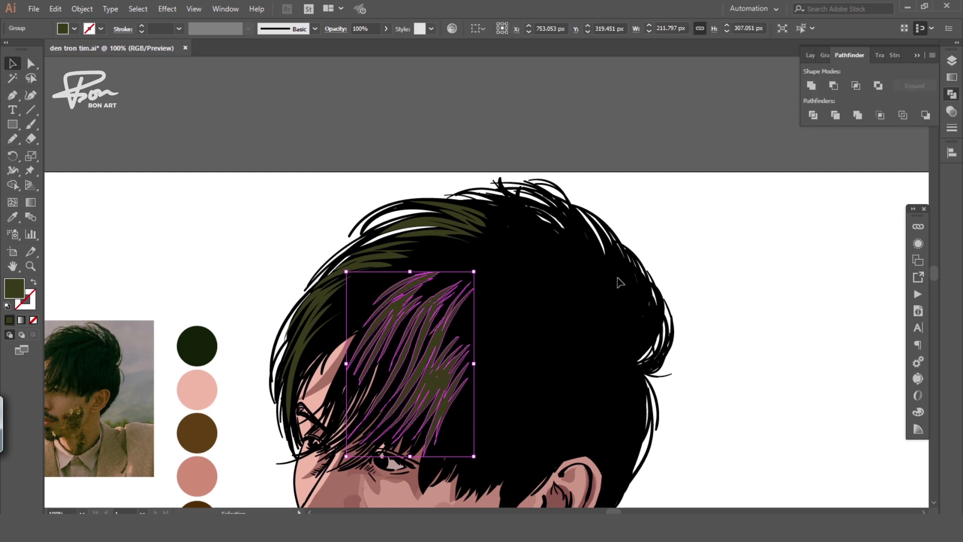
pyautogui.hotkey('ctrl', 'F9')
# Step: Reapply a flat olive fill to the grouped hair strands
pyautogui.click(836, 141)
pyautogui.click(742, 240)
pyautogui.scroll(-2, 466, 168)
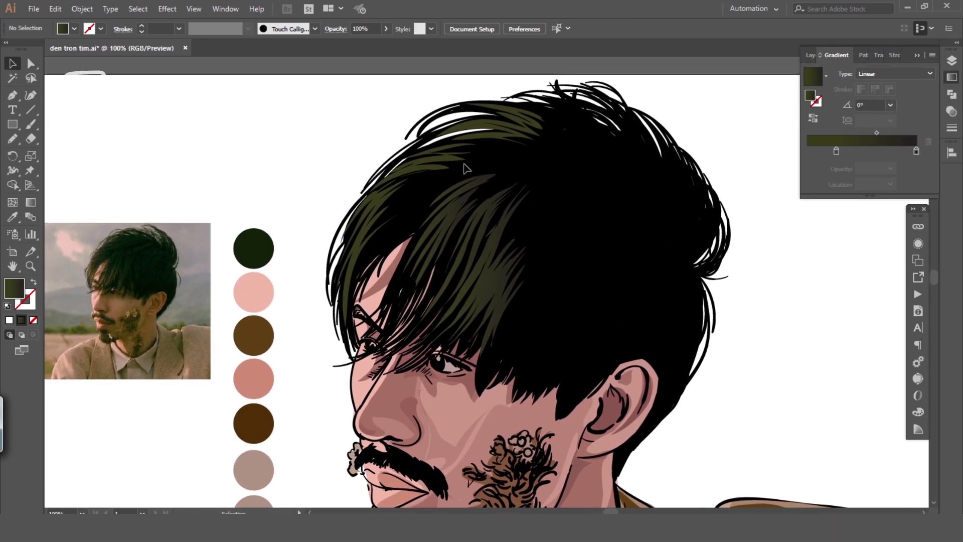
pyautogui.click(466, 168)
pyautogui.hotkey('ctrl', 'shift', 'F9')
pyautogui.press('i')
pyautogui.click(499, 256)
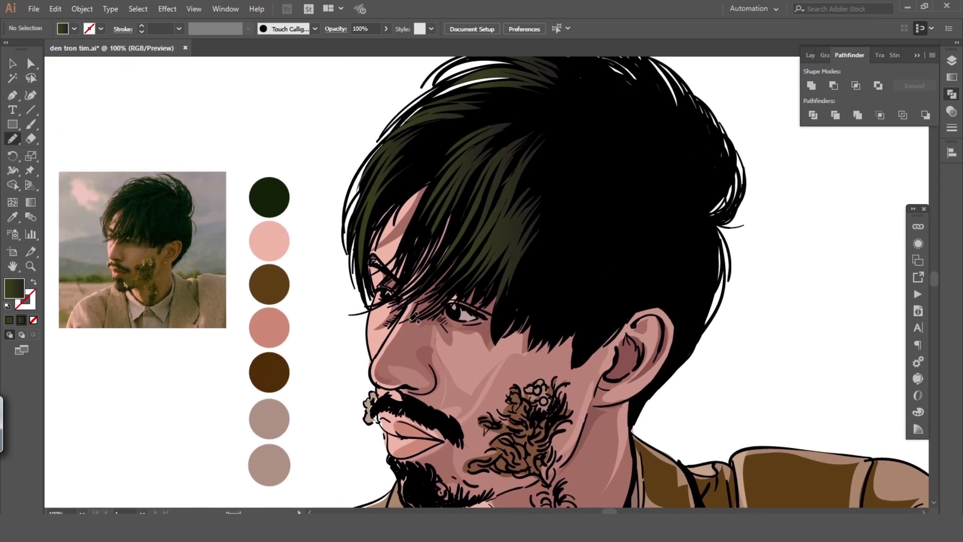
# Step: Sample the skin-pink colour, then unlock Layer 4 and make it active
pyautogui.press('i')
pyautogui.click(435, 354)
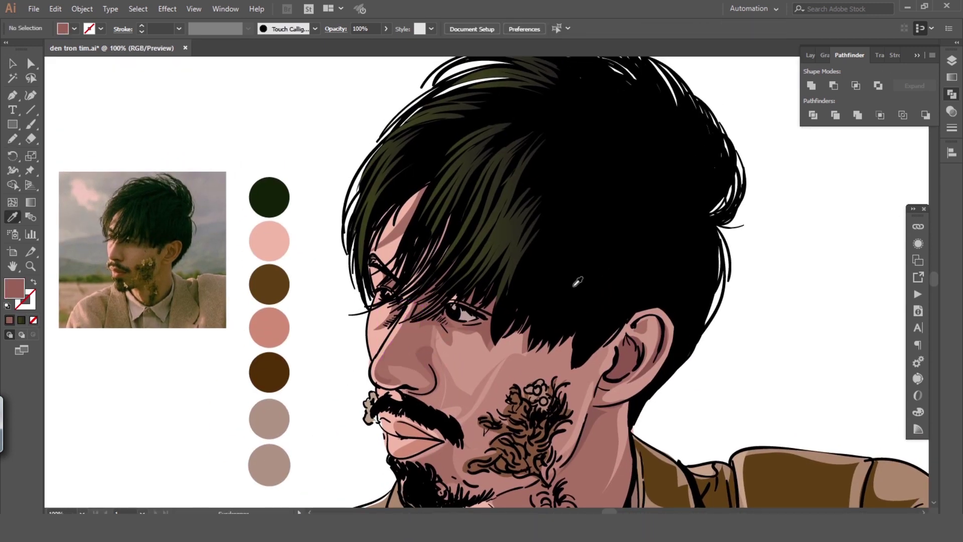
pyautogui.click(952, 60)
pyautogui.click(823, 99)
pyautogui.click(872, 99)
# Step: Lower the ear shading shape's opacity in the Transparency panel
pyautogui.hotkey('ctrl', '-')
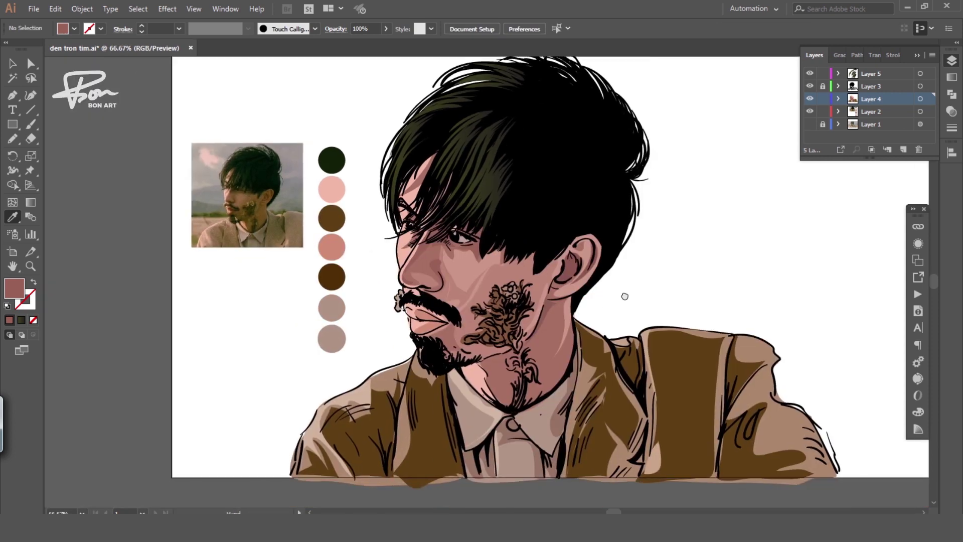
pyautogui.press('n')
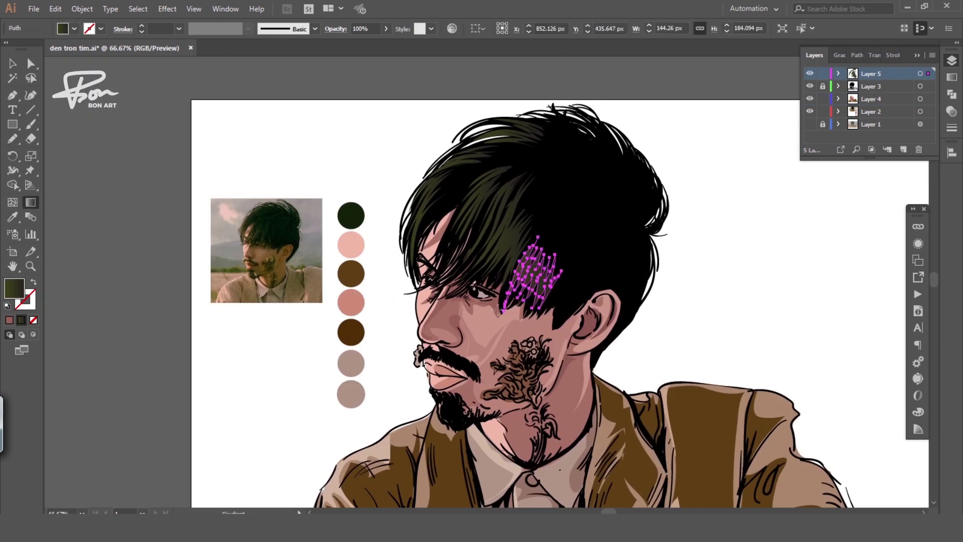
pyautogui.press('v')
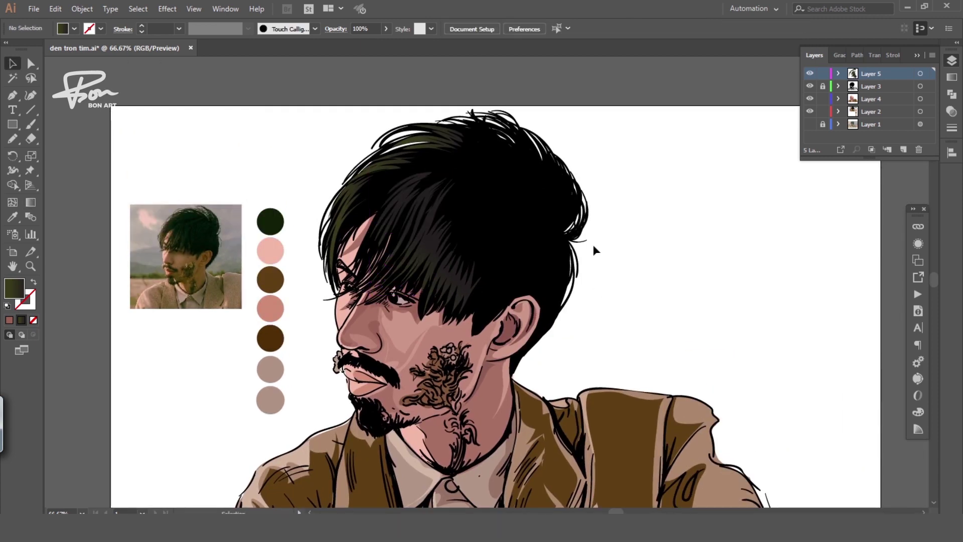
pyautogui.hotkey('ctrl', '1')
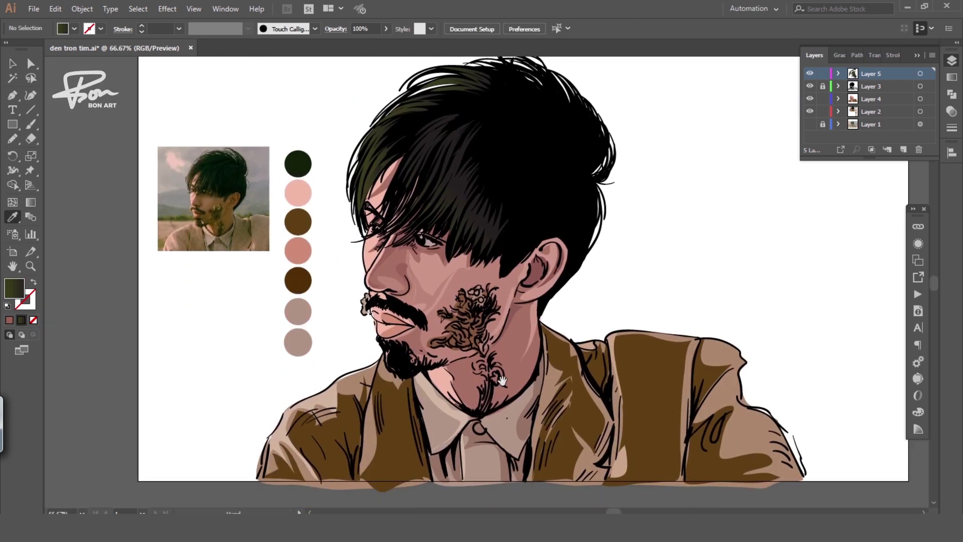
pyautogui.keyDown('ctrl'); pyautogui.click(552, 290); pyautogui.keyUp('ctrl')
pyautogui.click(952, 111)
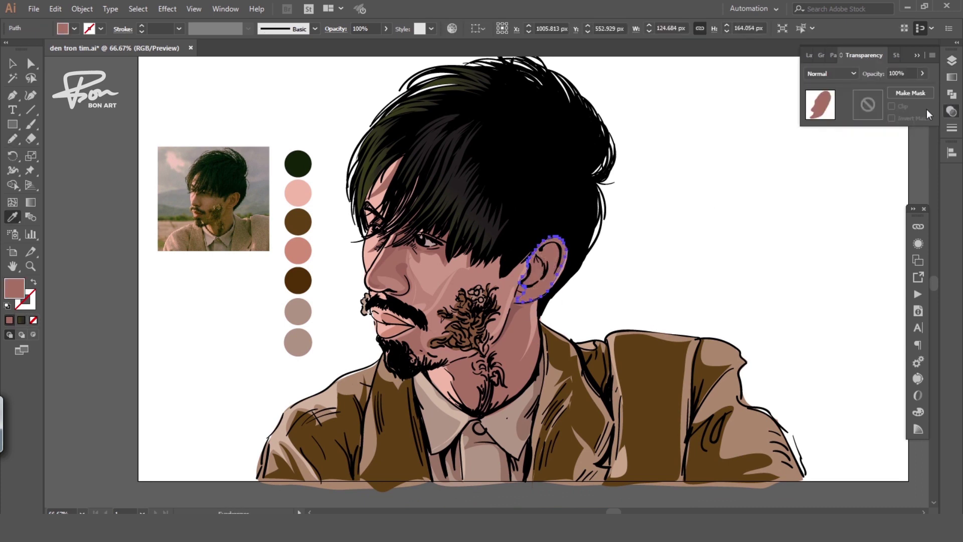
pyautogui.keyDown('ctrl'); pyautogui.click(730, 213); pyautogui.keyUp('ctrl')
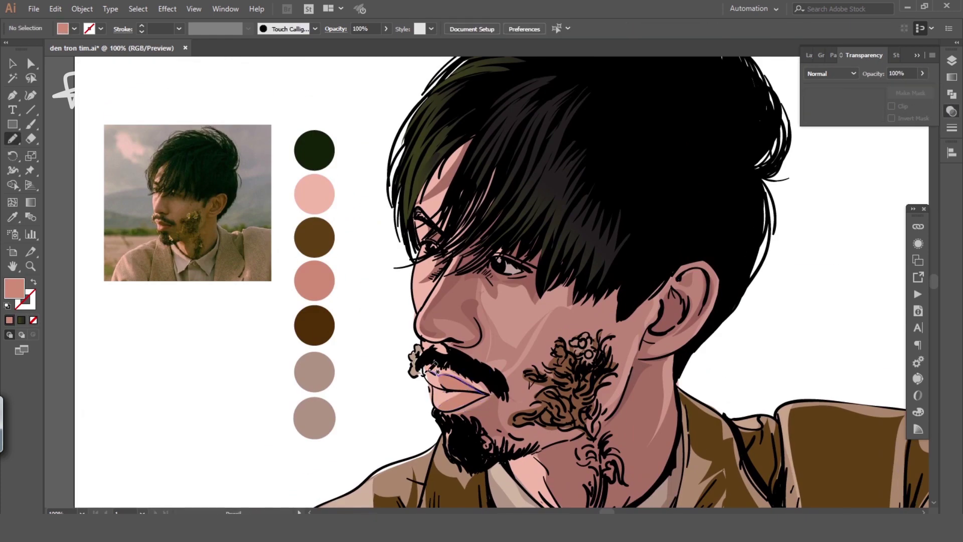
# Step: Draw highlight strokes along the lips and fill them with the sampled lip pink
pyautogui.moveTo(444, 380); pyautogui.dragTo(444, 381)
pyautogui.press('i')
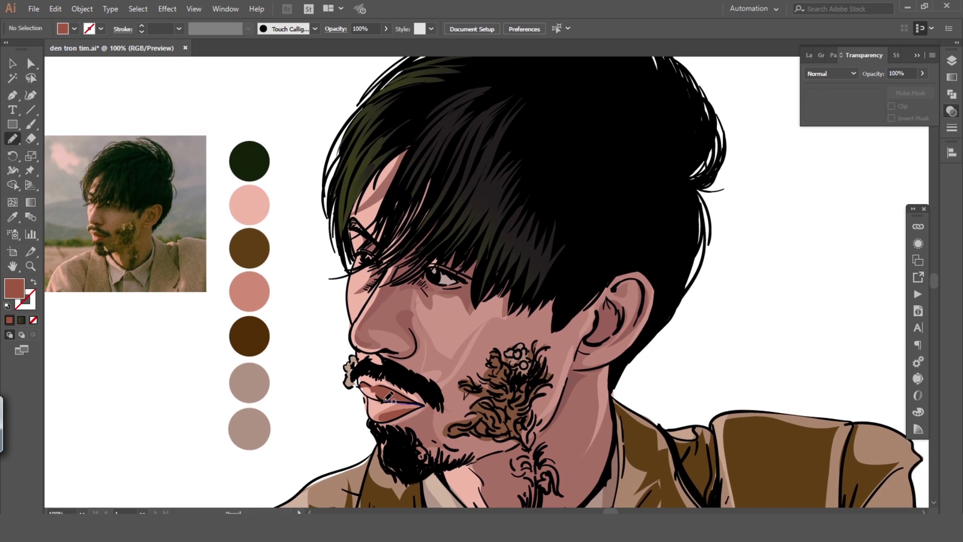
pyautogui.moveTo(369, 398); pyautogui.dragTo(424, 405)
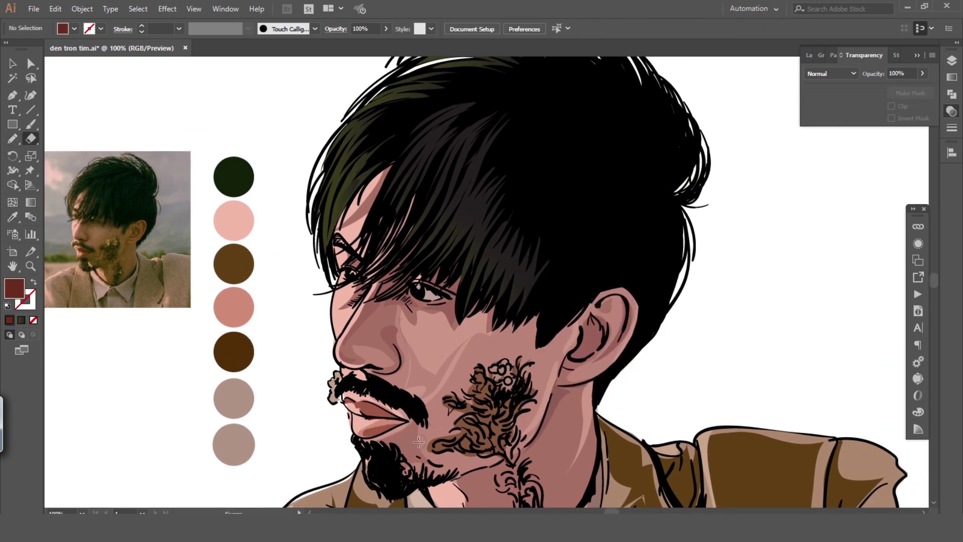
pyautogui.press('i')
pyautogui.click(408, 415)
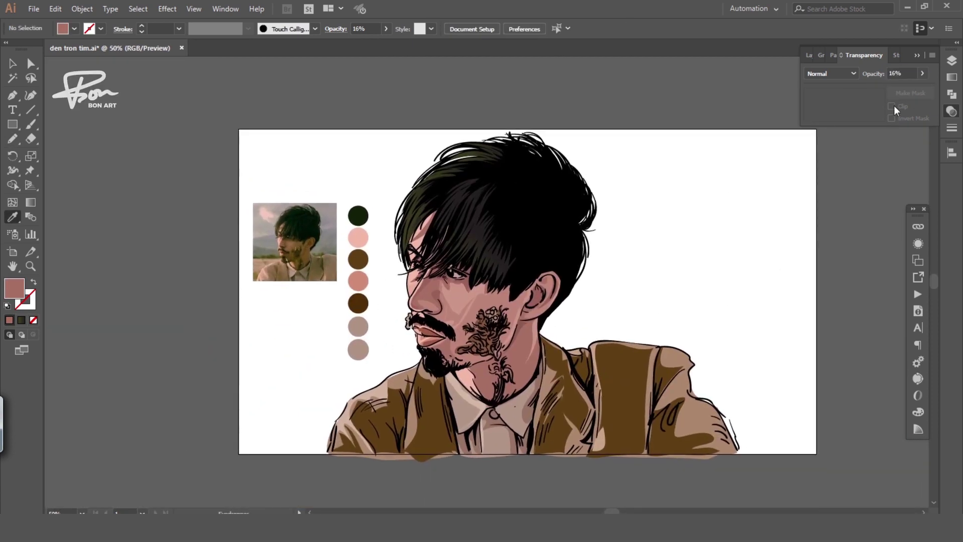
pyautogui.click(809, 55)
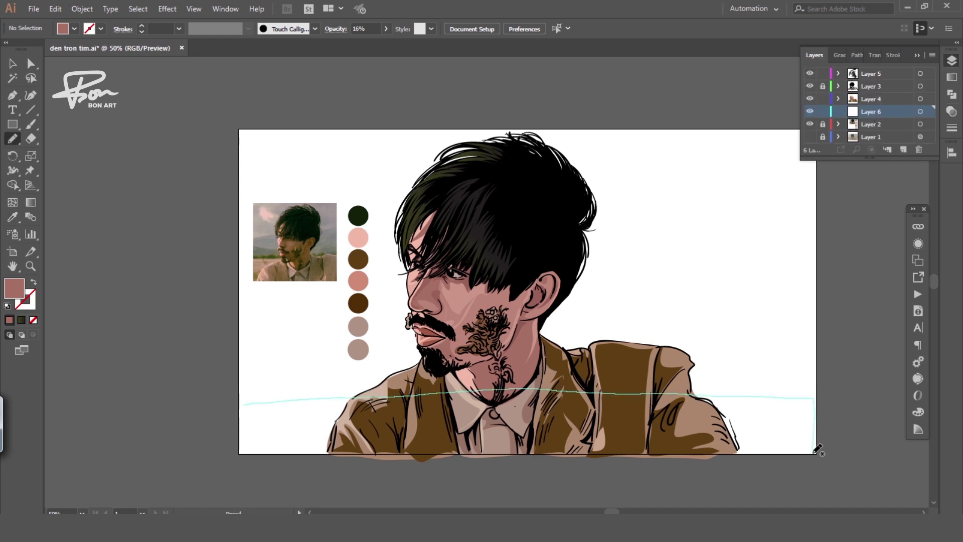
# Step: Draw the tan ground strip and the olive-green grass strip along the bottom
pyautogui.moveTo(817, 448); pyautogui.dragTo(241, 454)
pyautogui.moveTo(240, 396); pyautogui.dragTo(272, 386)
pyautogui.moveTo(735, 409); pyautogui.dragTo(241, 399)
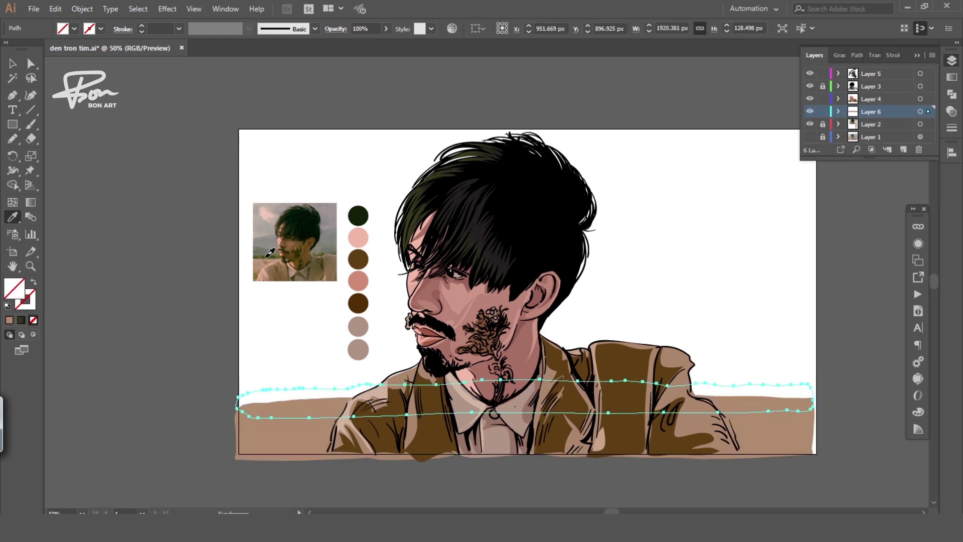
# Step: Draw layered grey hills behind the figure, with a bluish-grey far hill
pyautogui.moveTo(228, 364); pyautogui.dragTo(234, 399)
pyautogui.moveTo(226, 330); pyautogui.dragTo(381, 329)
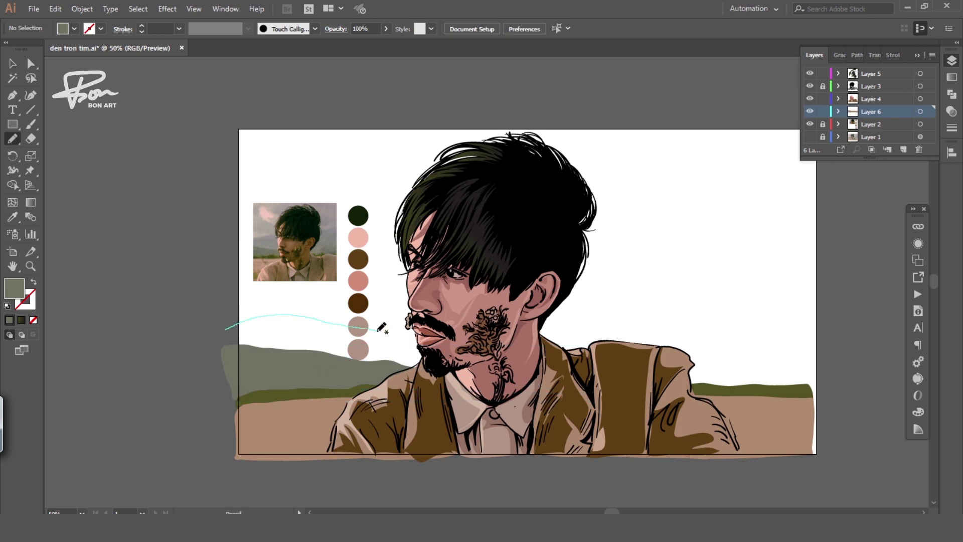
pyautogui.moveTo(410, 381); pyautogui.dragTo(225, 333)
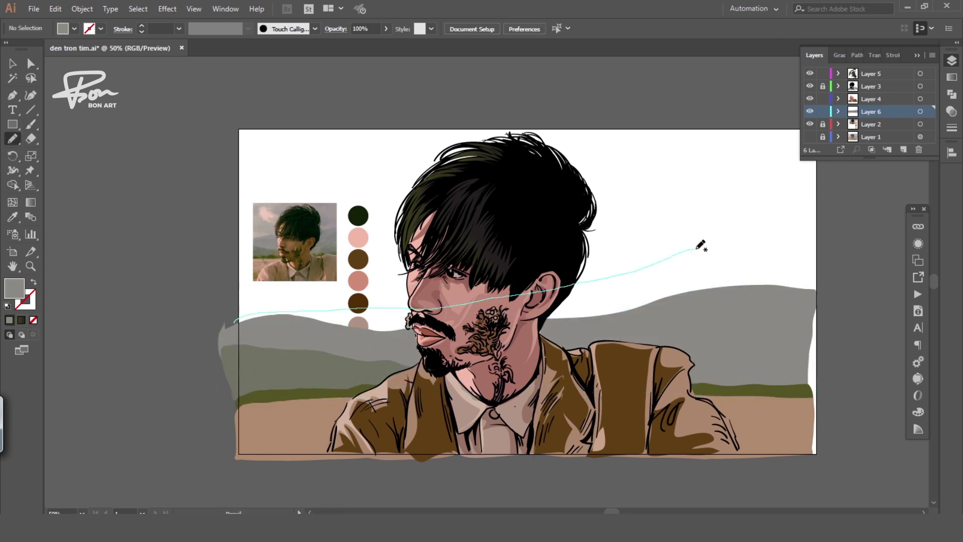
pyautogui.moveTo(701, 245); pyautogui.dragTo(254, 349)
pyautogui.doubleClick(14, 288)
pyautogui.click(764, 215)
# Step: Apply the bluish-grey to the hill and add yellow-ochre dots as flower centres
pyautogui.press('i')
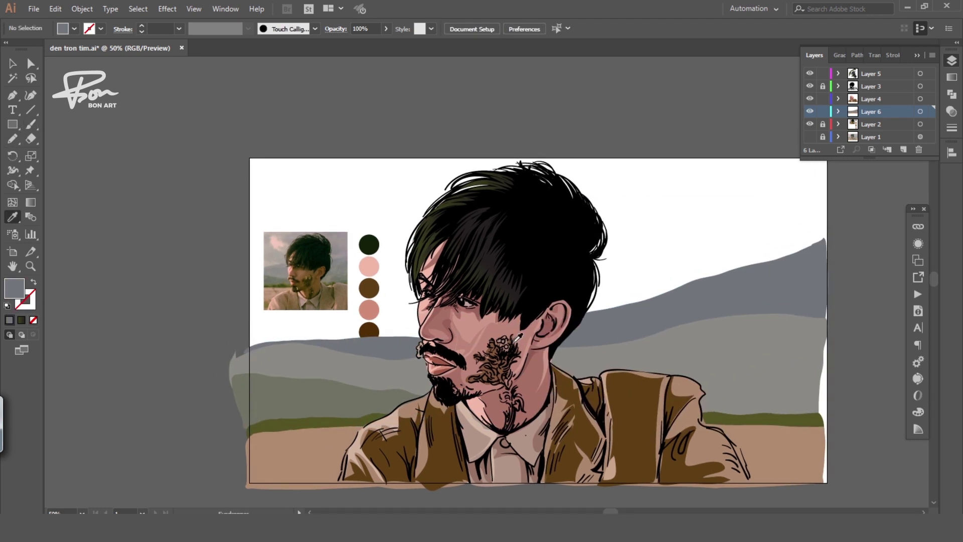
pyautogui.press('n')
pyautogui.hotkey('ctrl', '+')
pyautogui.hotkey('ctrl', '+')
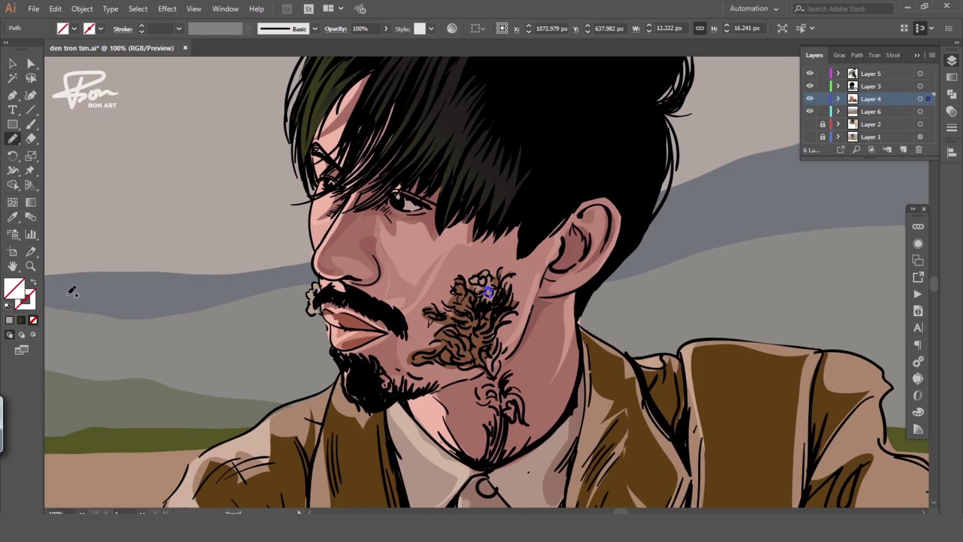
pyautogui.doubleClick(14, 288)
pyautogui.click(634, 264)
pyautogui.press('Return')
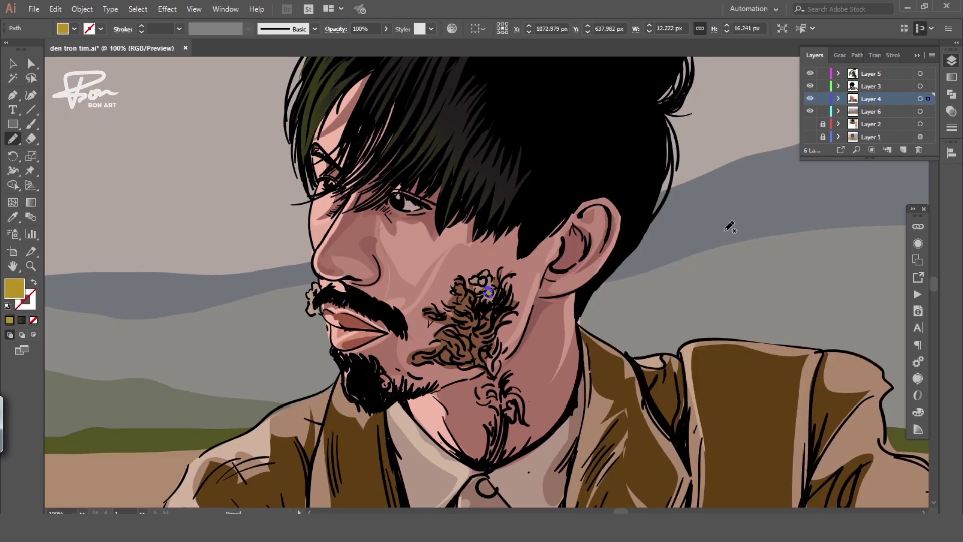
pyautogui.moveTo(485, 285)
pyautogui.mouseDown()
pyautogui.moveTo(394, 263)
pyautogui.moveTo(483, 281)
pyautogui.mouseUp()
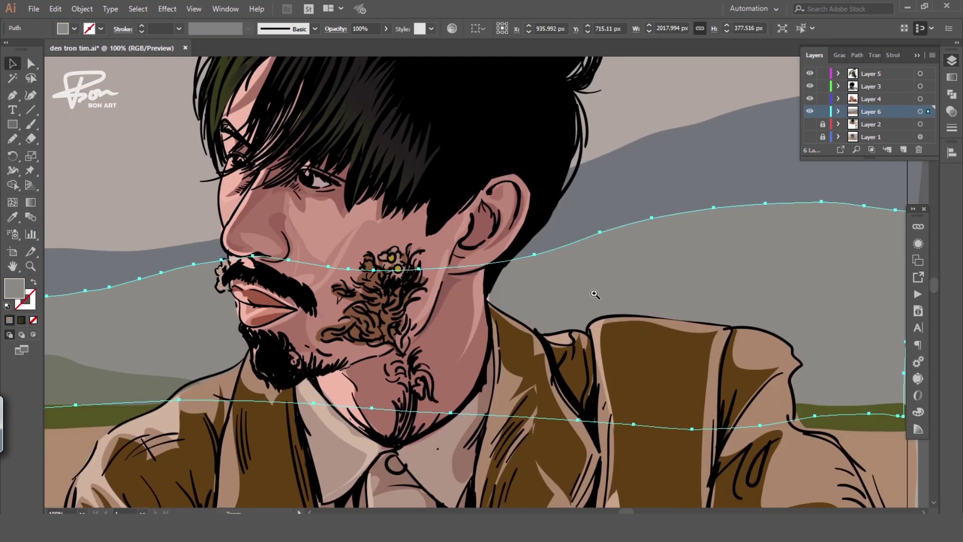
# Step: Try a light beige outline on the hill, then select the small flower's petals
pyautogui.keyDown('ctrl'); pyautogui.click(406, 250); pyautogui.keyUp('ctrl')
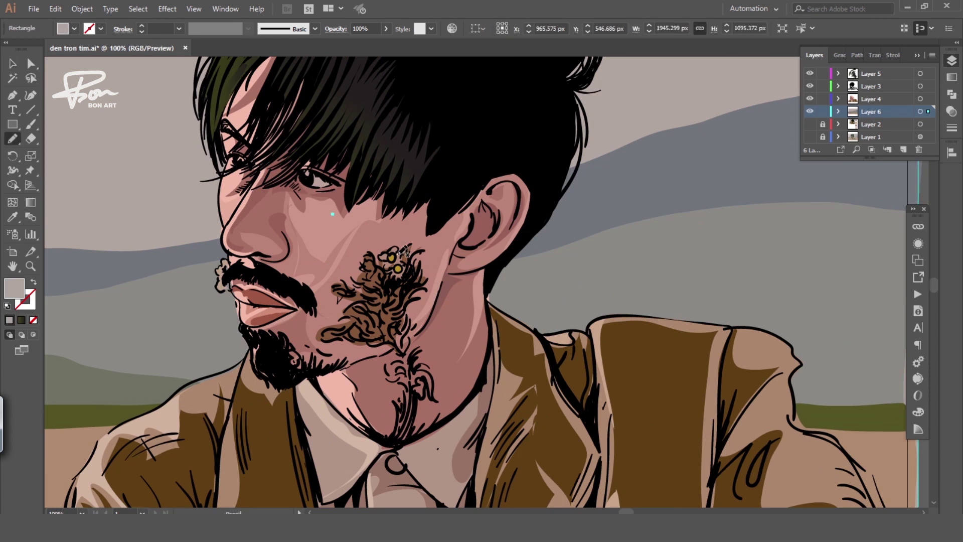
pyautogui.doubleClick(28, 310)
pyautogui.click(561, 228)
pyautogui.click(825, 233)
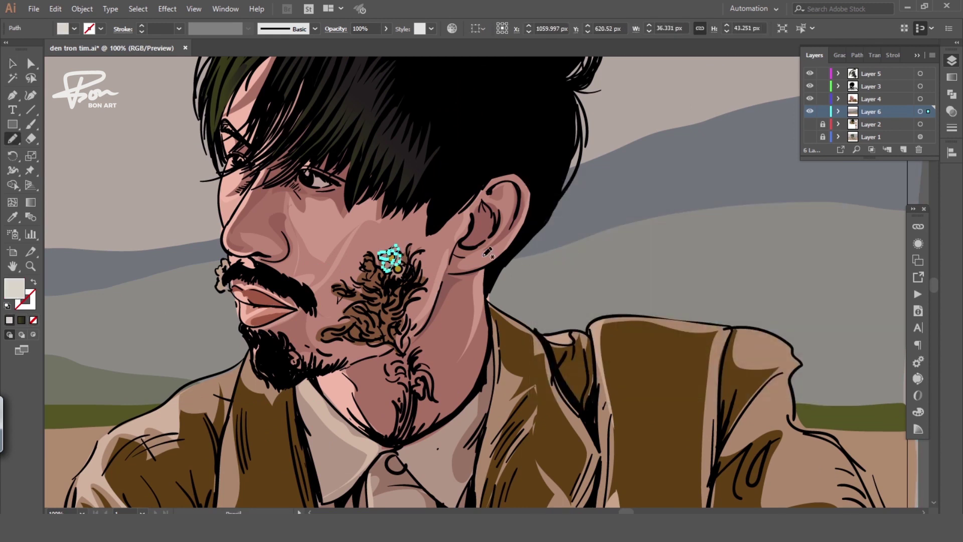
pyautogui.keyDown('ctrl'); pyautogui.click(397, 265); pyautogui.keyUp('ctrl')
pyautogui.hotkey('ctrl', '+')
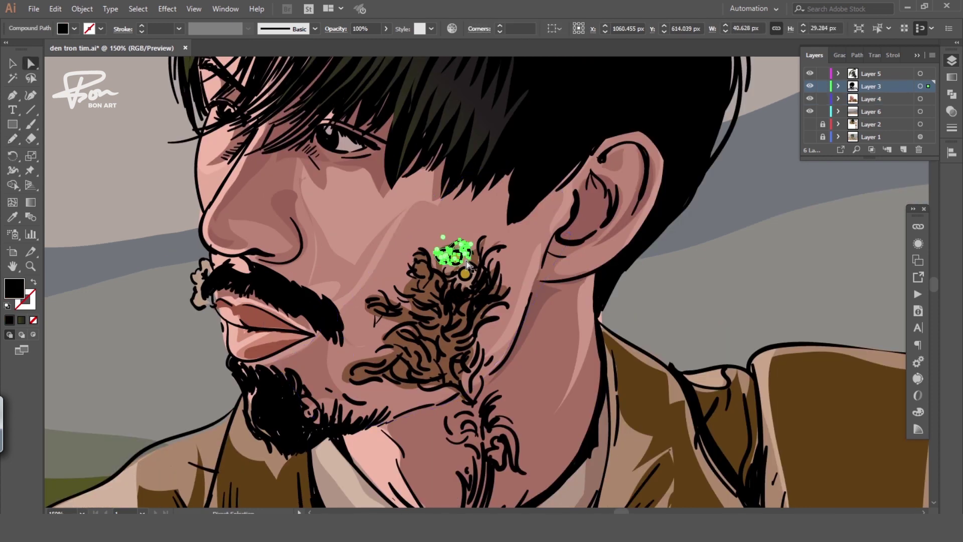
pyautogui.keyDown('ctrl'); pyautogui.click(474, 276); pyautogui.keyUp('ctrl')
pyautogui.click(10, 320)
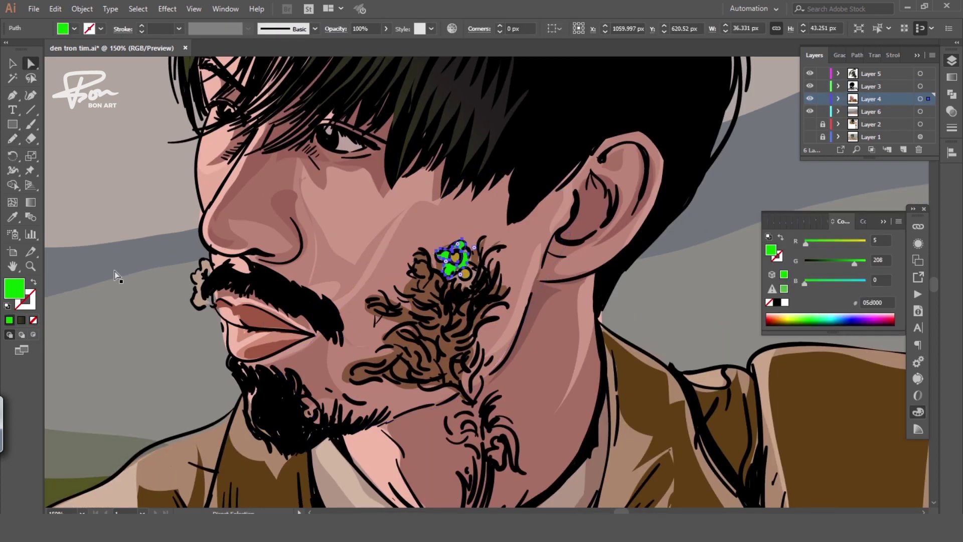
# Step: Fill the flower petals with the pale pink sampled by Eyedropper
pyautogui.press('i')
pyautogui.doubleClick(14, 289)
pyautogui.click(825, 216)
pyautogui.press('n')
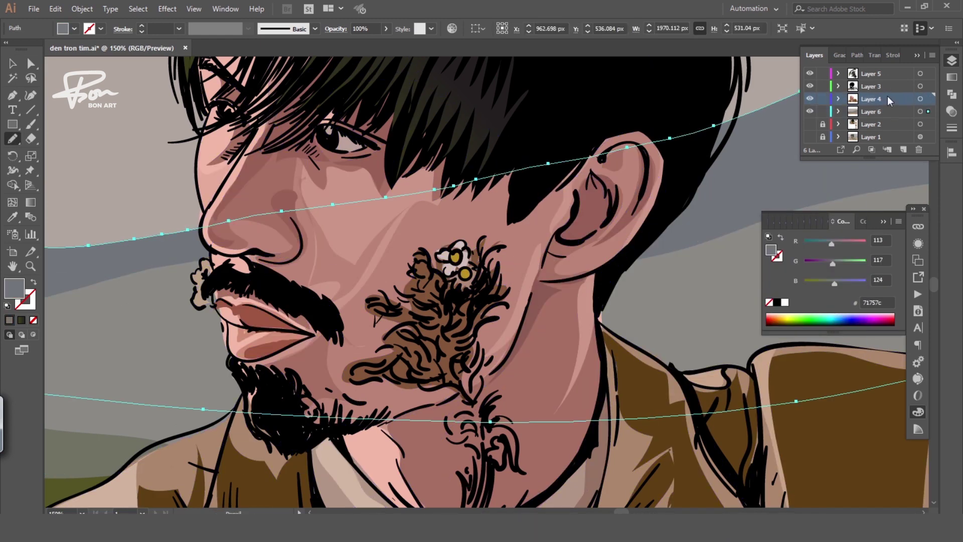
pyautogui.hotkey('ctrl', '2')
pyautogui.press('i')
pyautogui.click(472, 254)
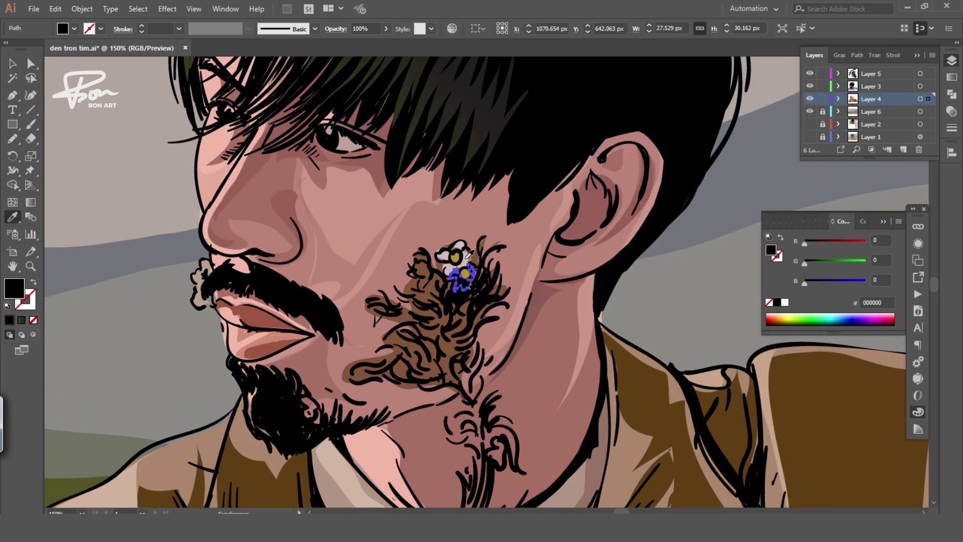
pyautogui.click(470, 254)
pyautogui.hotkey('ctrl', '-')
pyautogui.hotkey('ctrl', '-')
pyautogui.hotkey('ctrl', '+')
pyautogui.hotkey('ctrl', '+')
# Step: Set the upper and lower flower petals to 64% opacity in Transparency
pyautogui.keyDown('ctrl'); pyautogui.click(471, 263); pyautogui.keyUp('ctrl')
pyautogui.hotkey('shift', 'ctrl', 'F10')
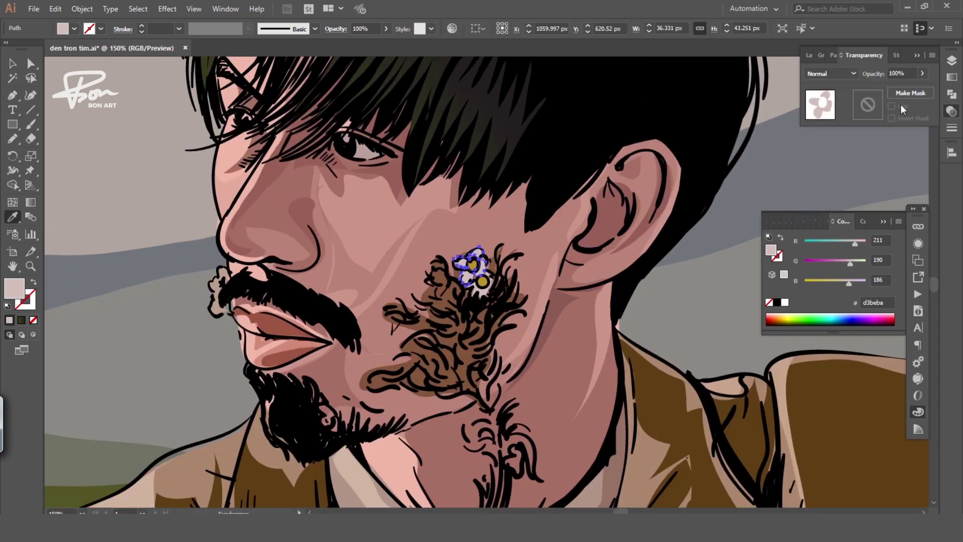
pyautogui.hotkey('ctrl', 'alt', '[')
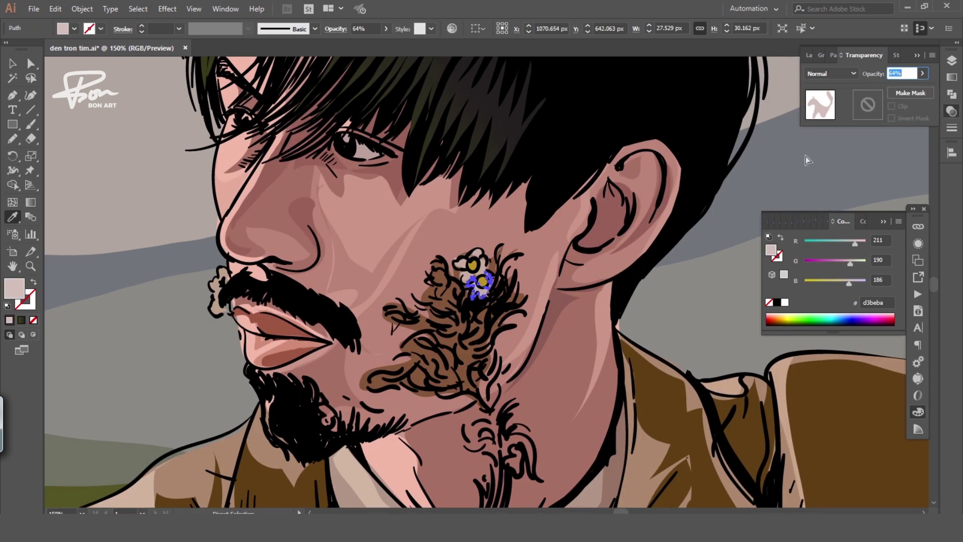
pyautogui.hotkey('ctrl', 'shift', 'a')
pyautogui.press('v')
pyautogui.hotkey('ctrl', '-')
pyautogui.hotkey('ctrl', '-')
pyautogui.hotkey('ctrl', '-')
pyautogui.press('F7')
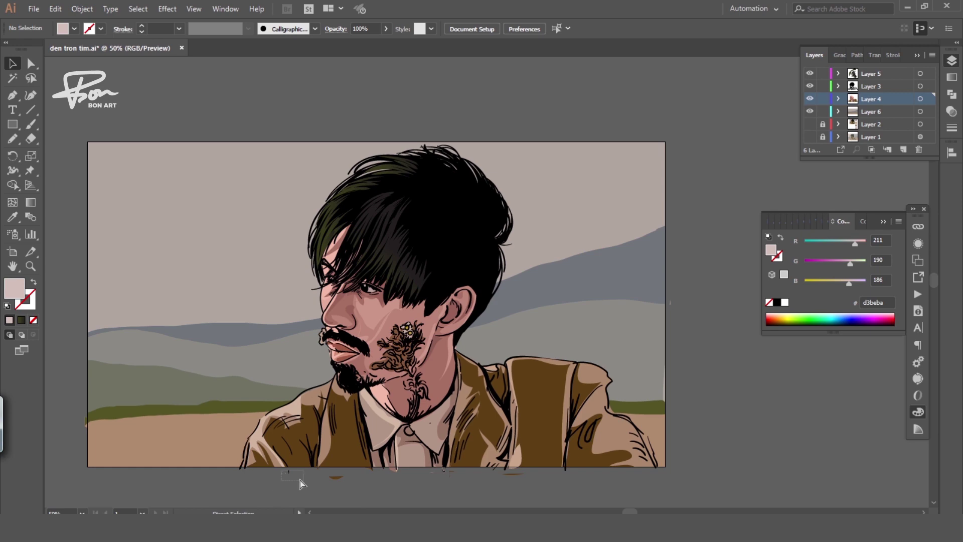
# Step: Draw a reddish-brown shading shape over the beard flowers
pyautogui.moveTo(300, 480); pyautogui.dragTo(301, 481)
pyautogui.hotkey('ctrl', 'shift', 'a')
pyautogui.press('n')
pyautogui.hotkey('ctrl', '+')
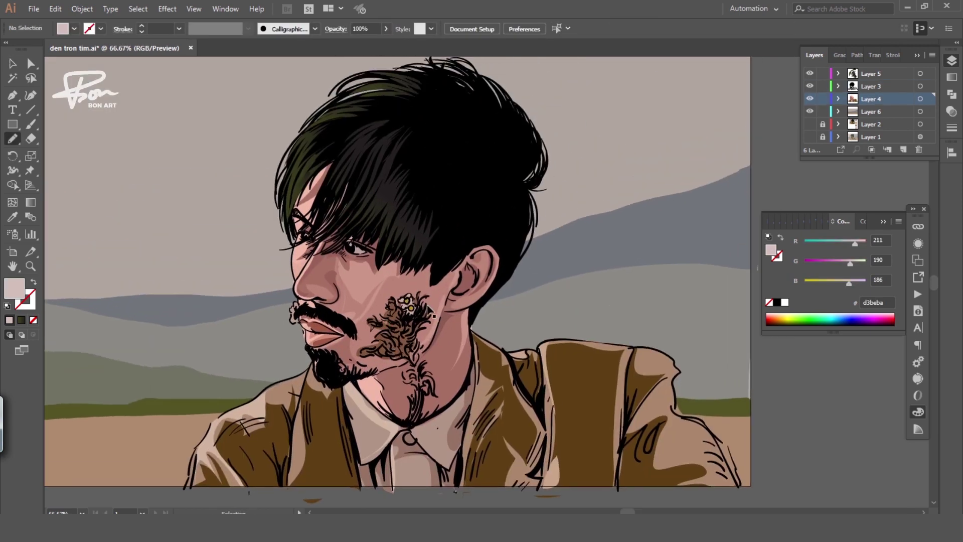
pyautogui.moveTo(382, 349); pyautogui.dragTo(379, 351)
pyautogui.press('i')
pyautogui.doubleClick(771, 250)
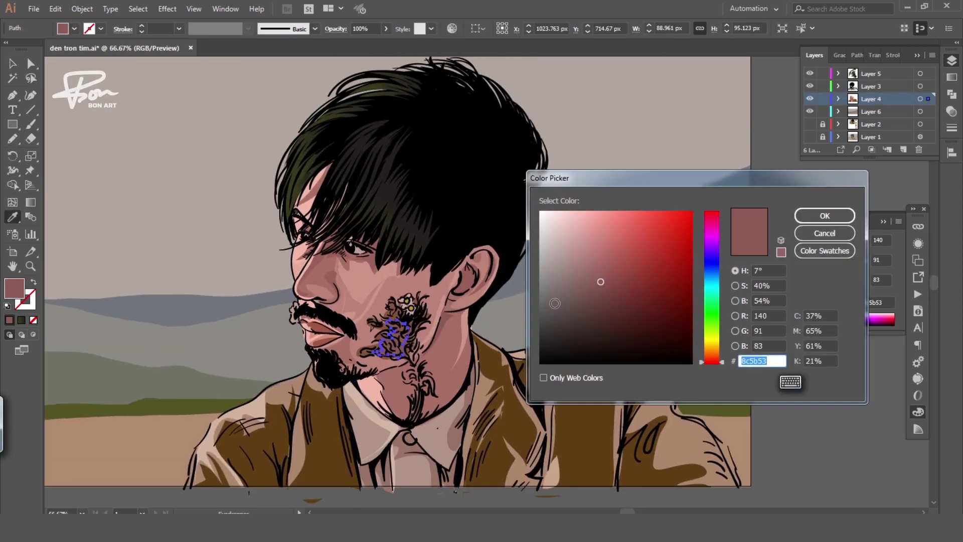
pyautogui.press('Return')
pyautogui.hotkey('ctrl', 'shift', 'a')
pyautogui.hotkey('ctrl', '-')
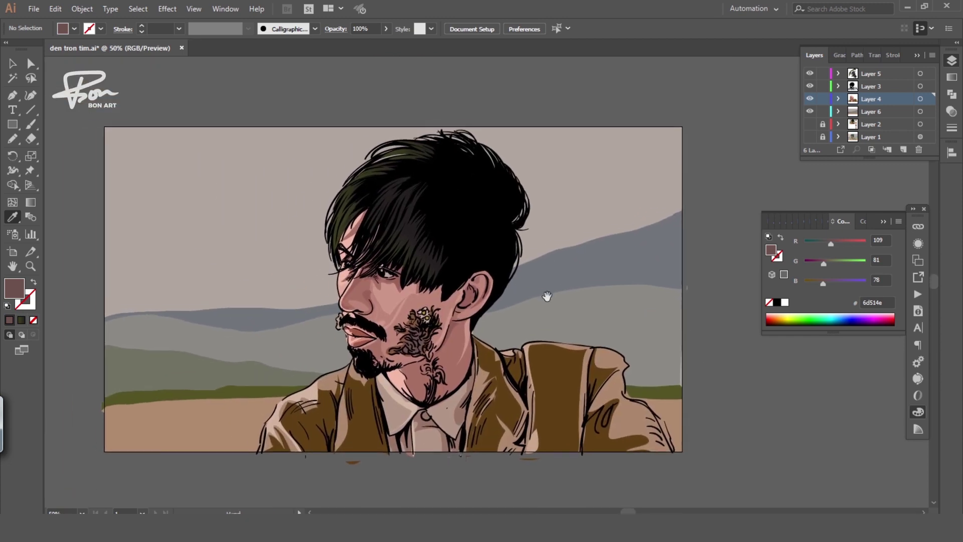
# Step: Select the background shape, then the nose shape with Direct Selection
pyautogui.click(442, 279)
pyautogui.keyDown('ctrl'); pyautogui.click(365, 269); pyautogui.keyUp('ctrl')
pyautogui.press('i')
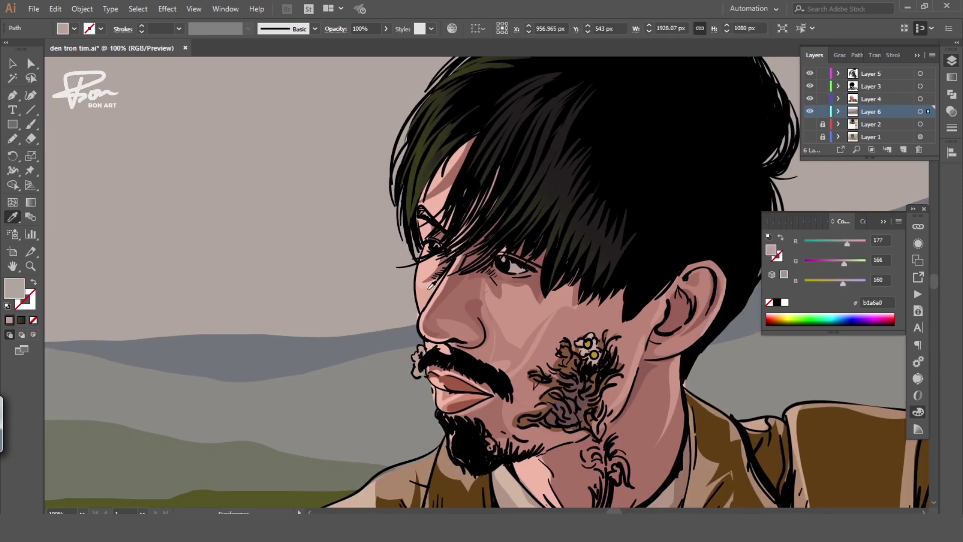
pyautogui.press('a')
pyautogui.click(440, 321)
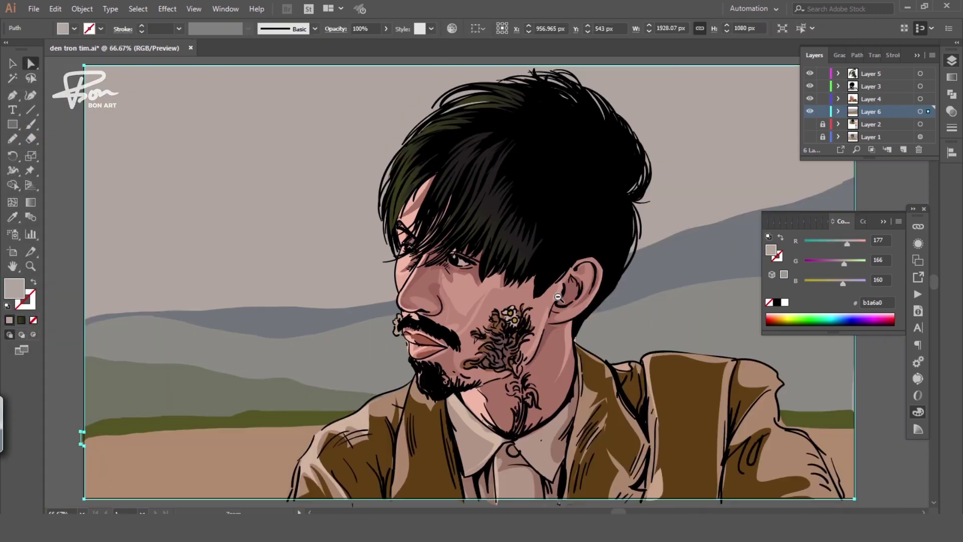